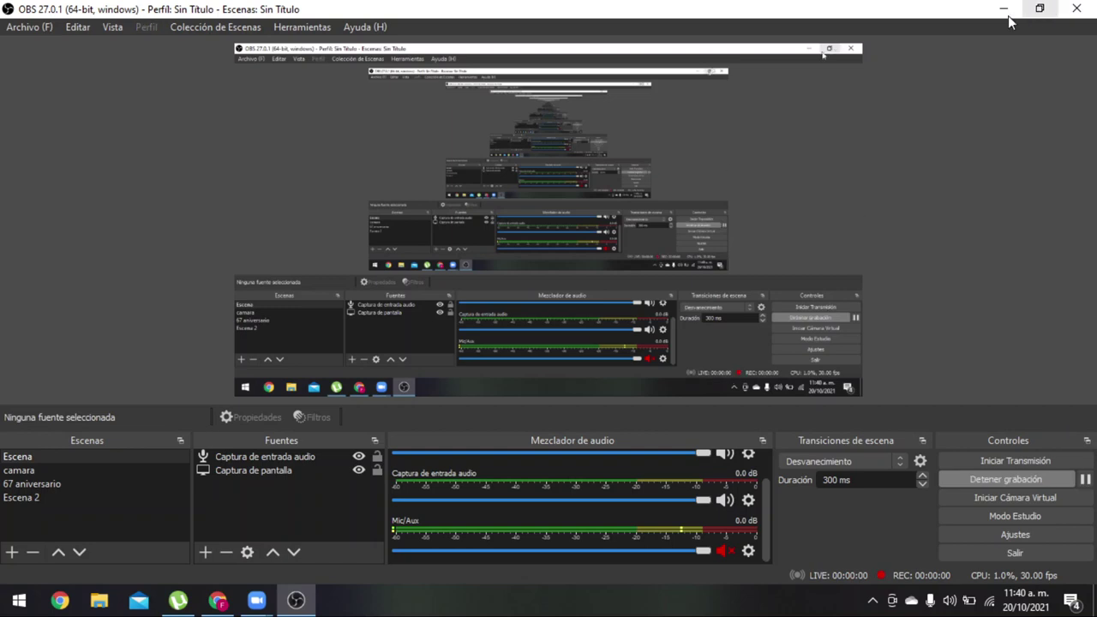
Mute the microphone, turn off the camera and share the browser window in Zoom
click(1004, 9)
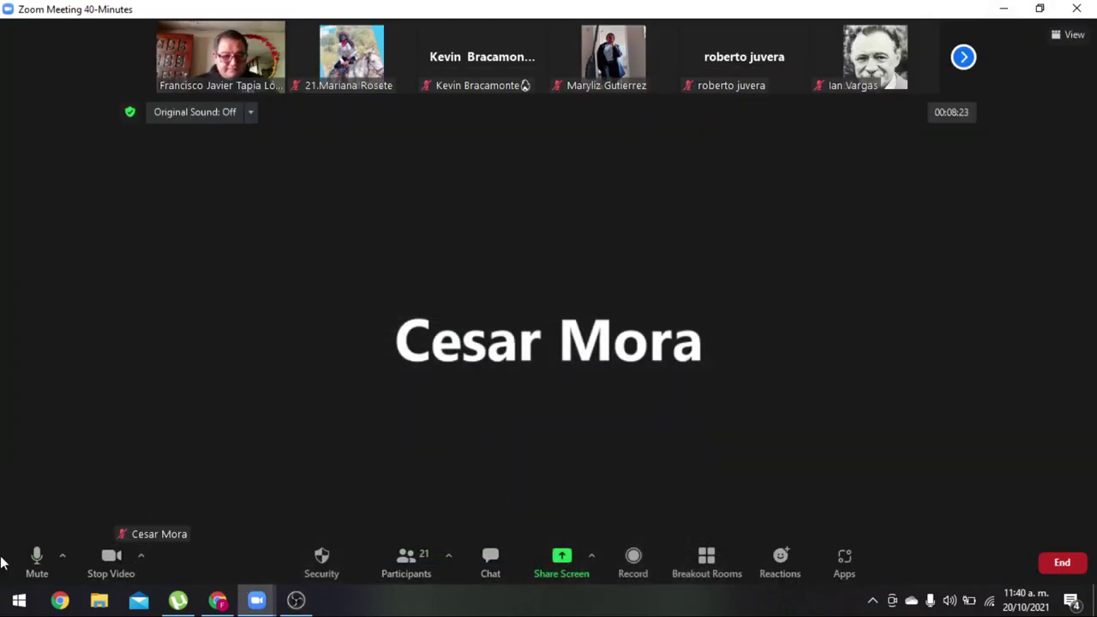
click(47, 564)
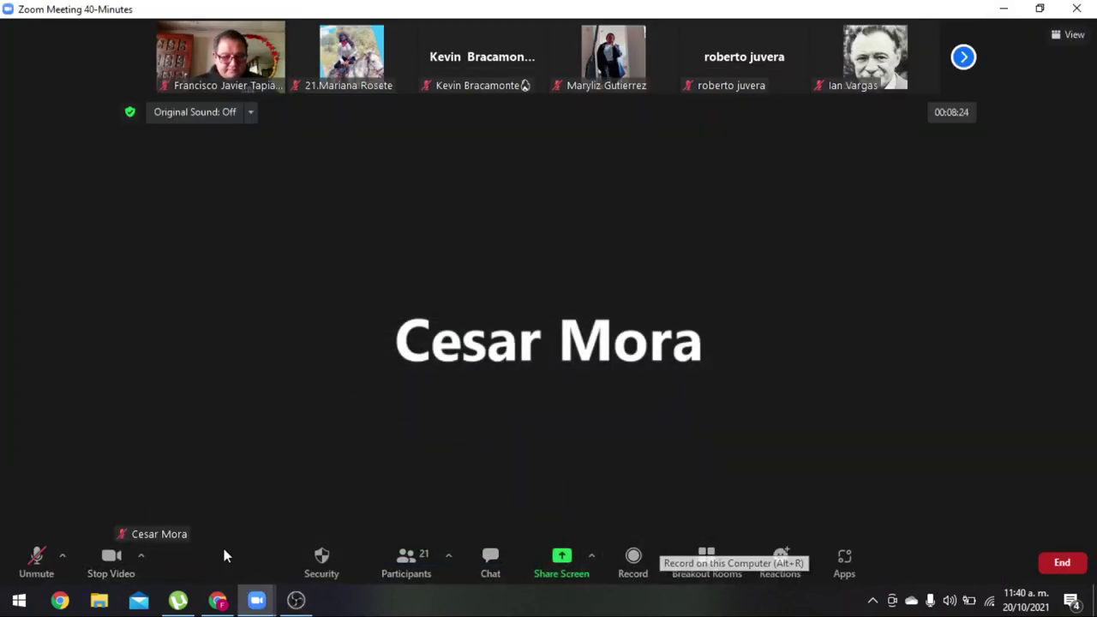
click(113, 556)
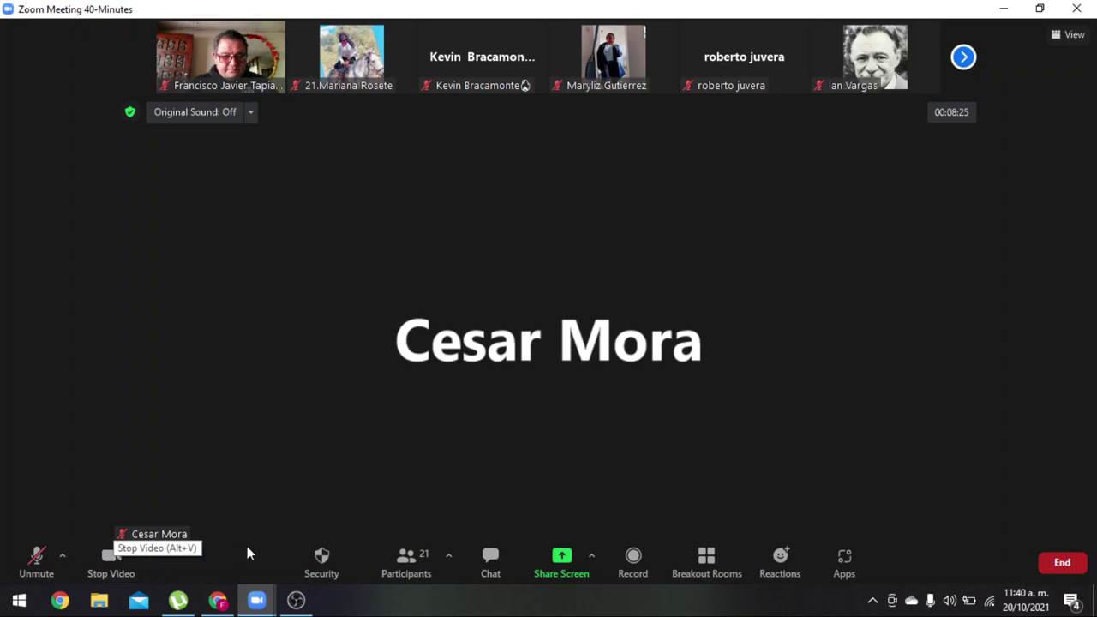
click(558, 558)
click(913, 455)
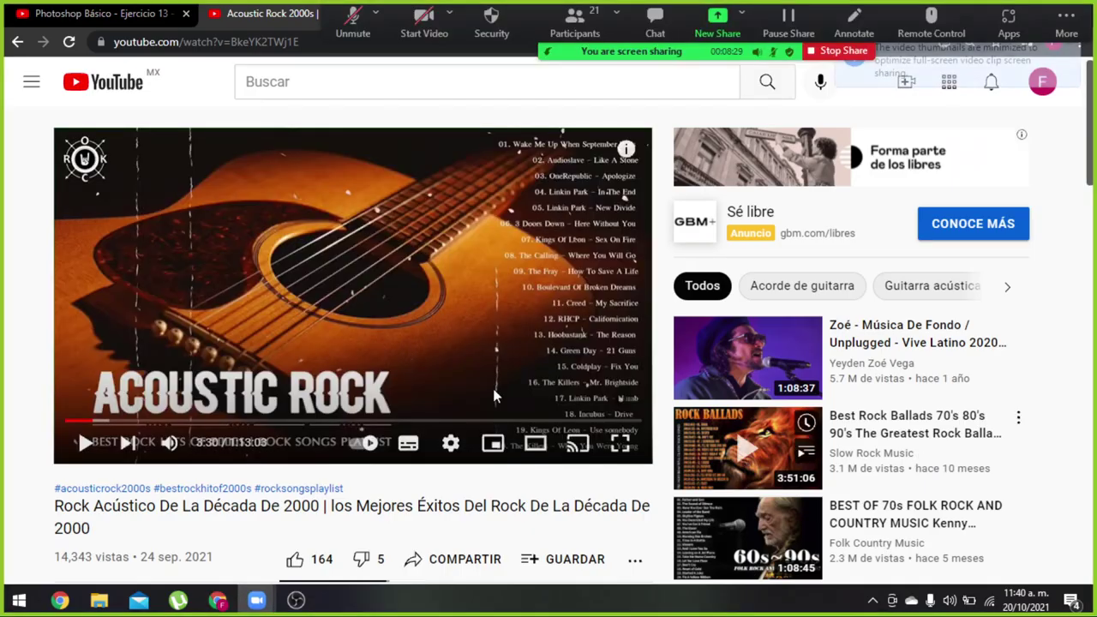
Play the Ejercicio 13 black-and-white background tutorial full screen and dismiss the ad banner
click(118, 15)
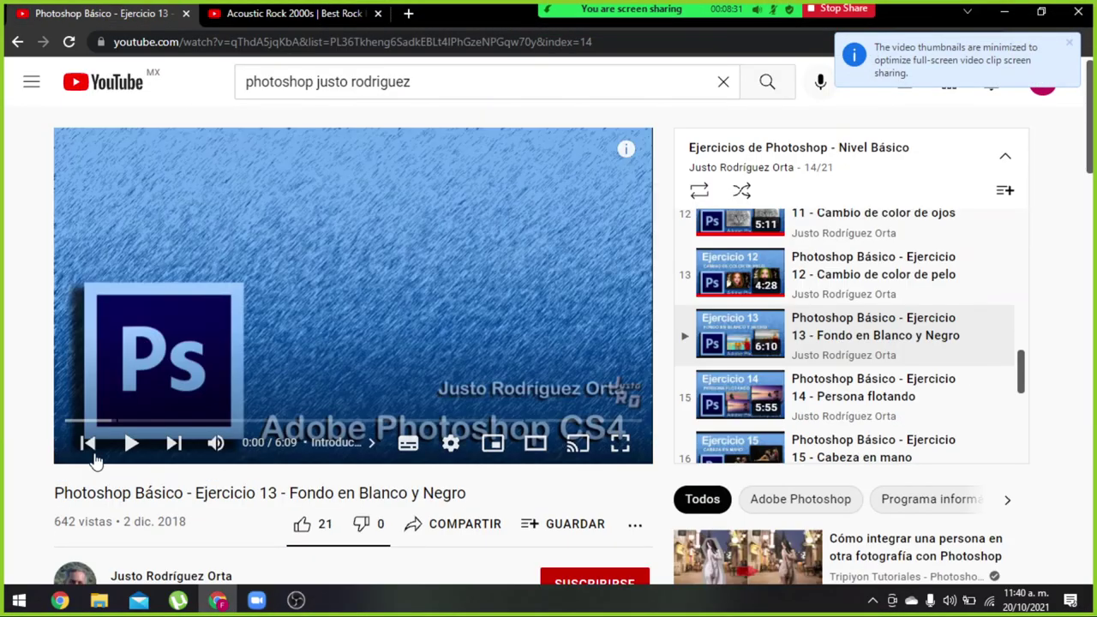
click(129, 443)
click(619, 444)
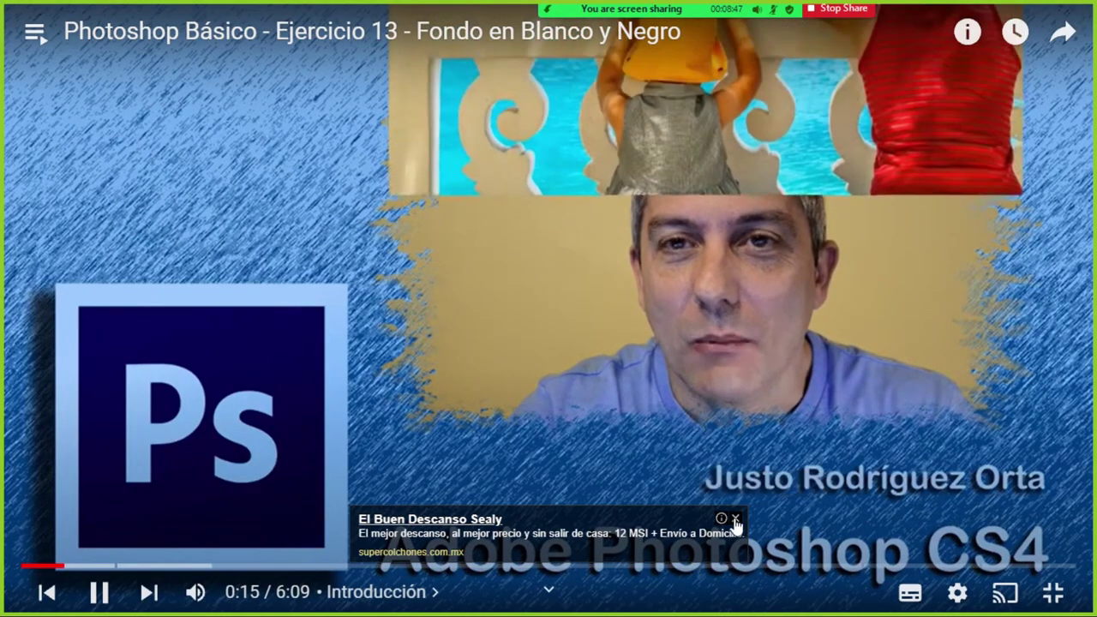
click(735, 518)
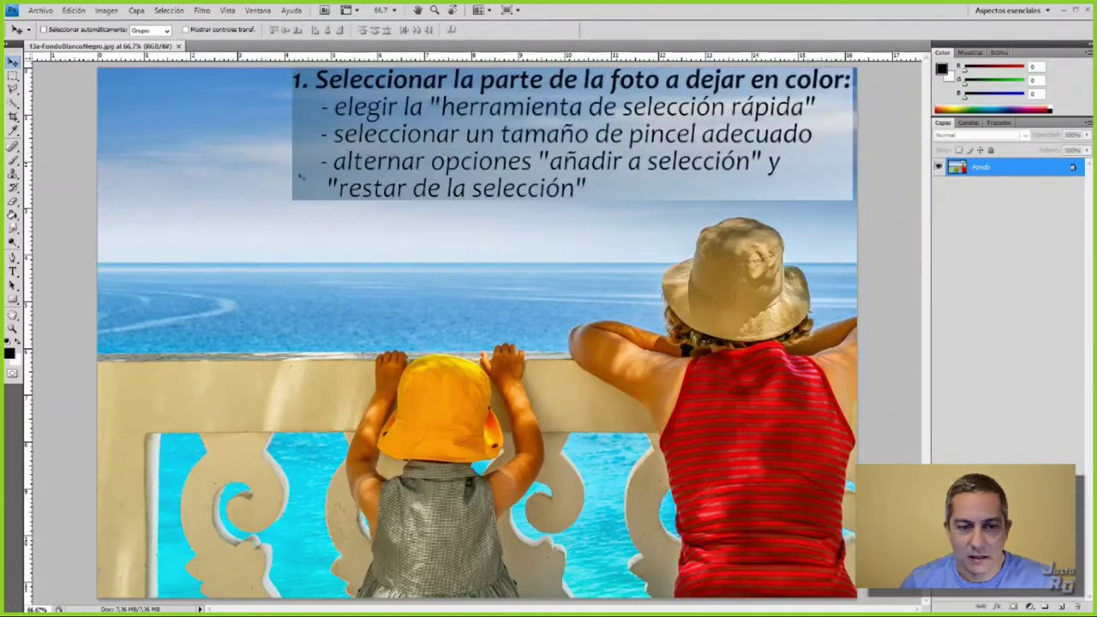
Choose the Quick Selection Tool and set its brush Diámetro to 31 px
click(14, 106)
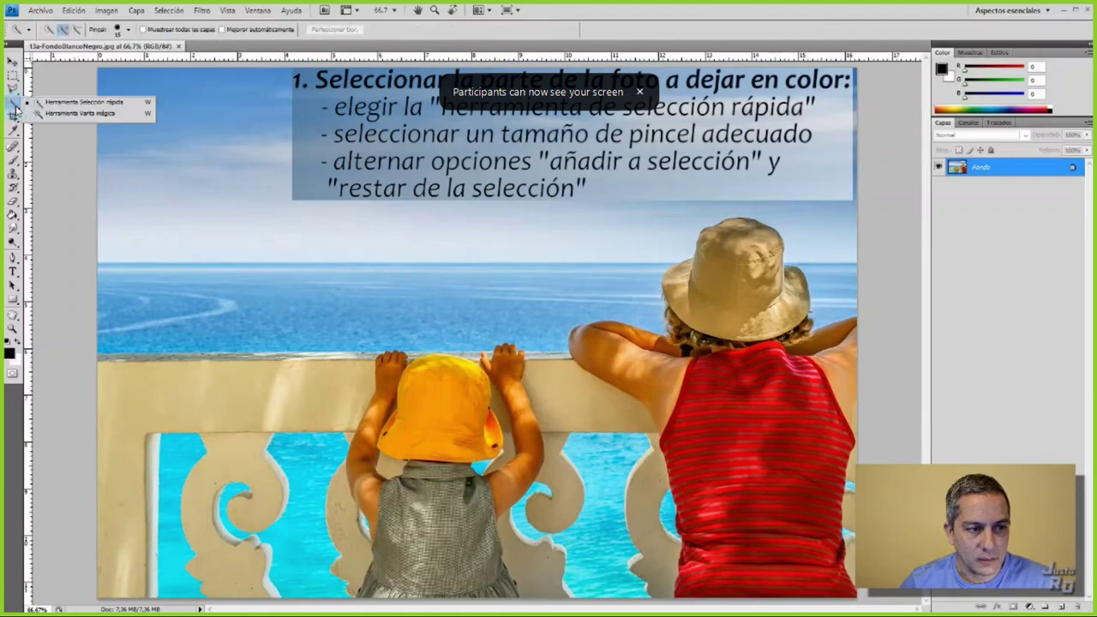
click(83, 103)
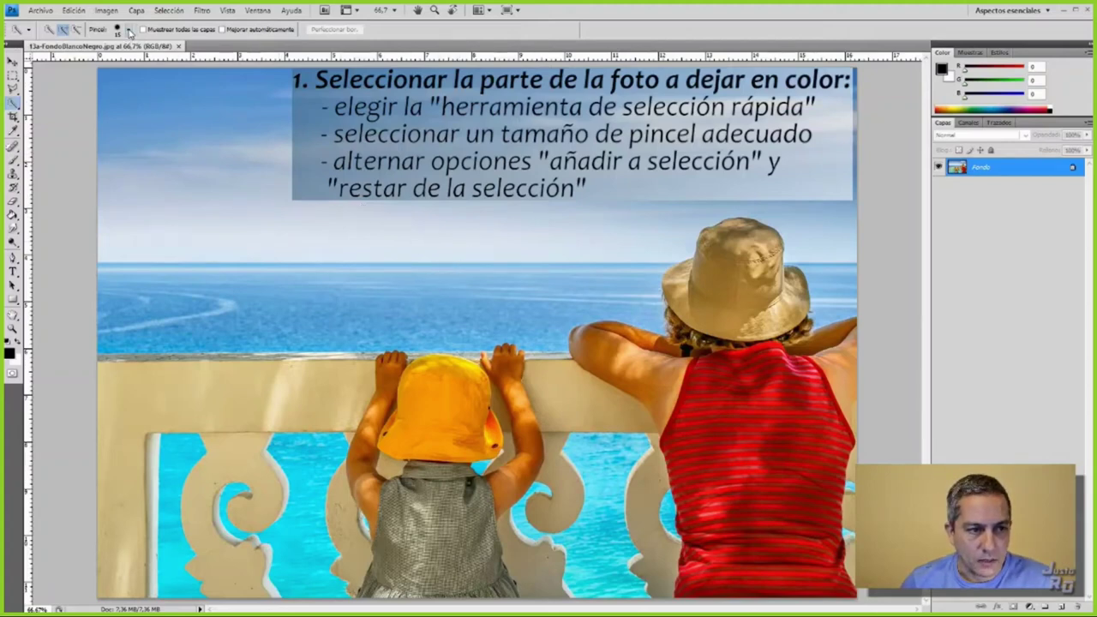
click(129, 31)
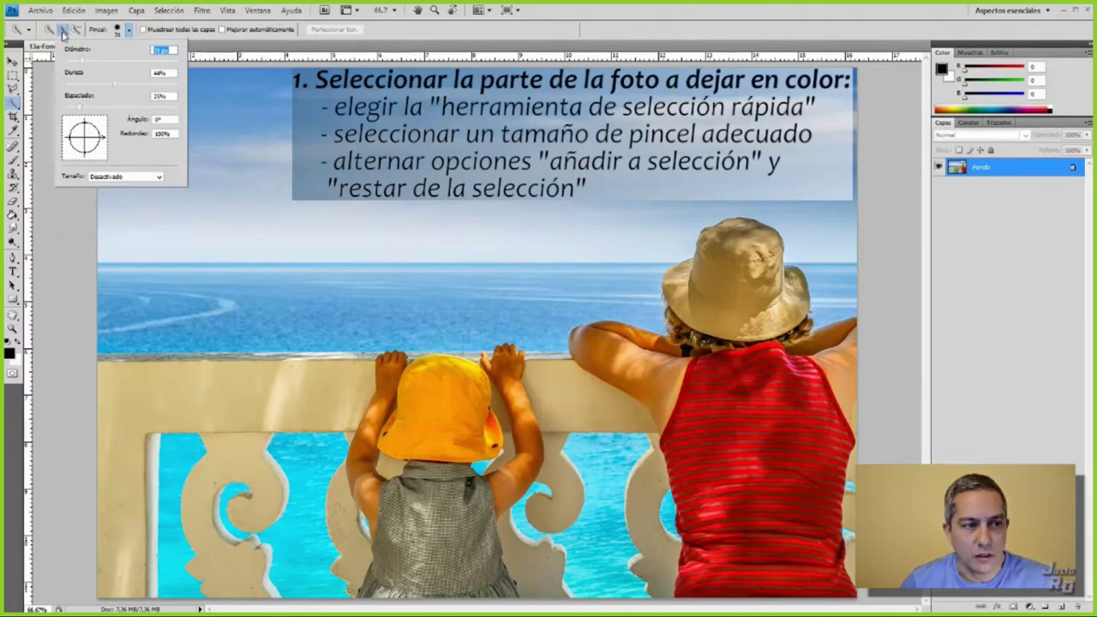
click(128, 34)
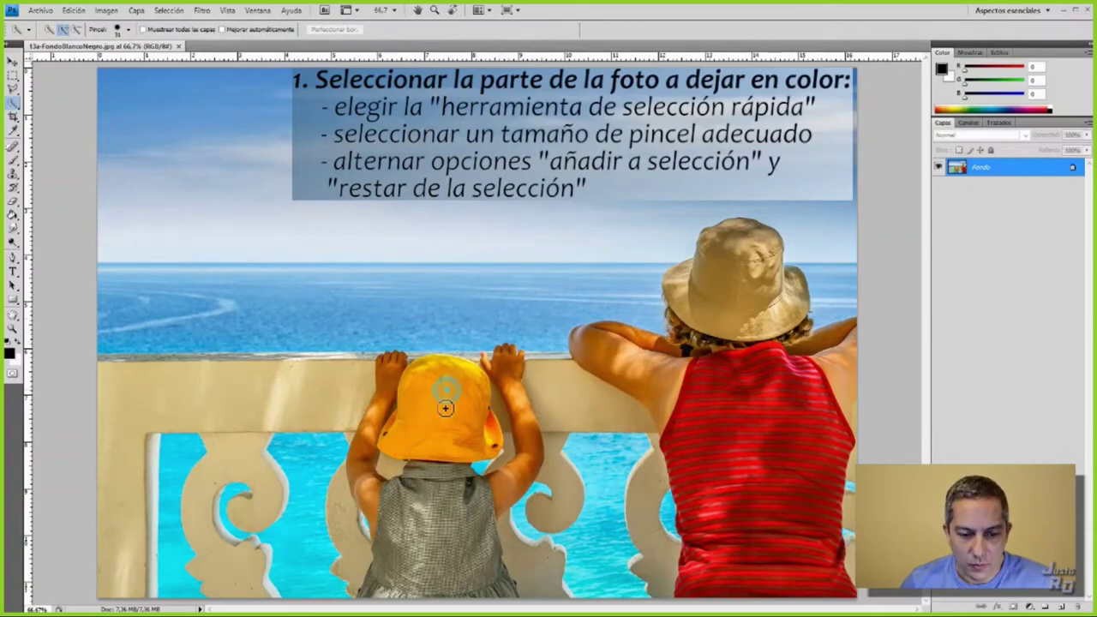
Quick-select the child's yellow hat, dress and left arm, then switch to subtract mode
mouse_move(446, 409)
mouse_down()
mouse_move(426, 577)
mouse_move(393, 504)
mouse_up()
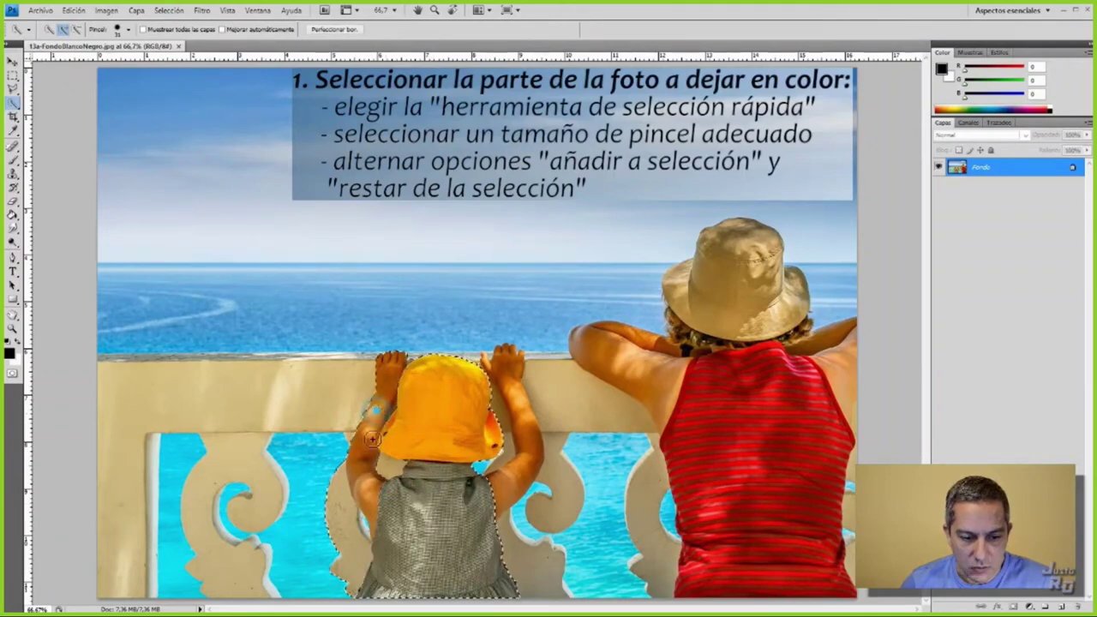
mouse_move(375, 433)
mouse_down()
mouse_move(368, 459)
mouse_move(523, 439)
mouse_up()
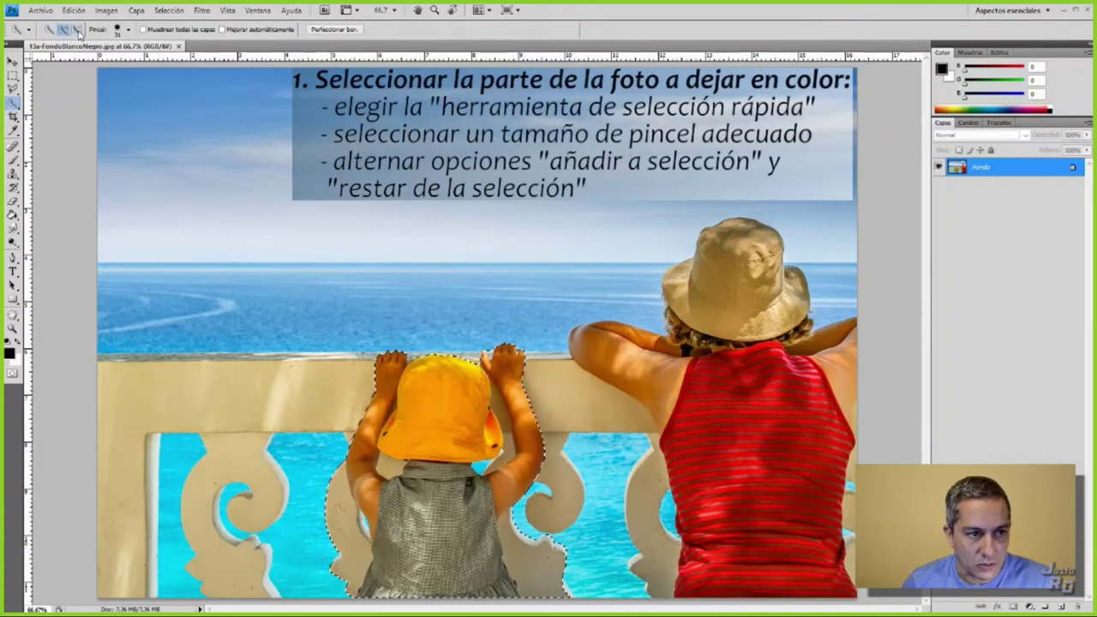
click(78, 32)
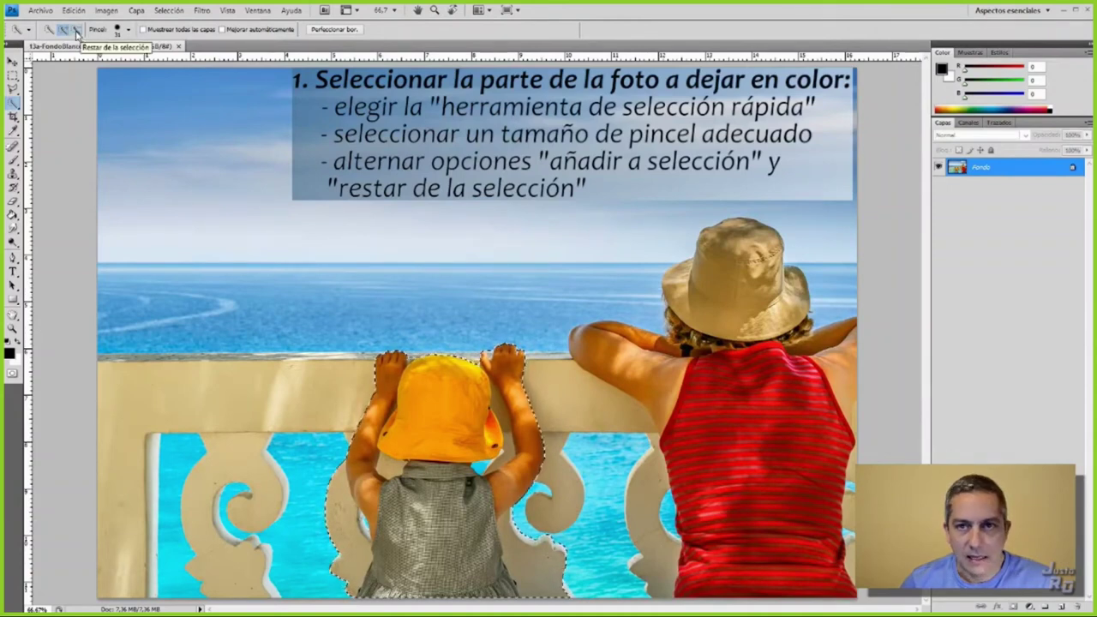
click(77, 30)
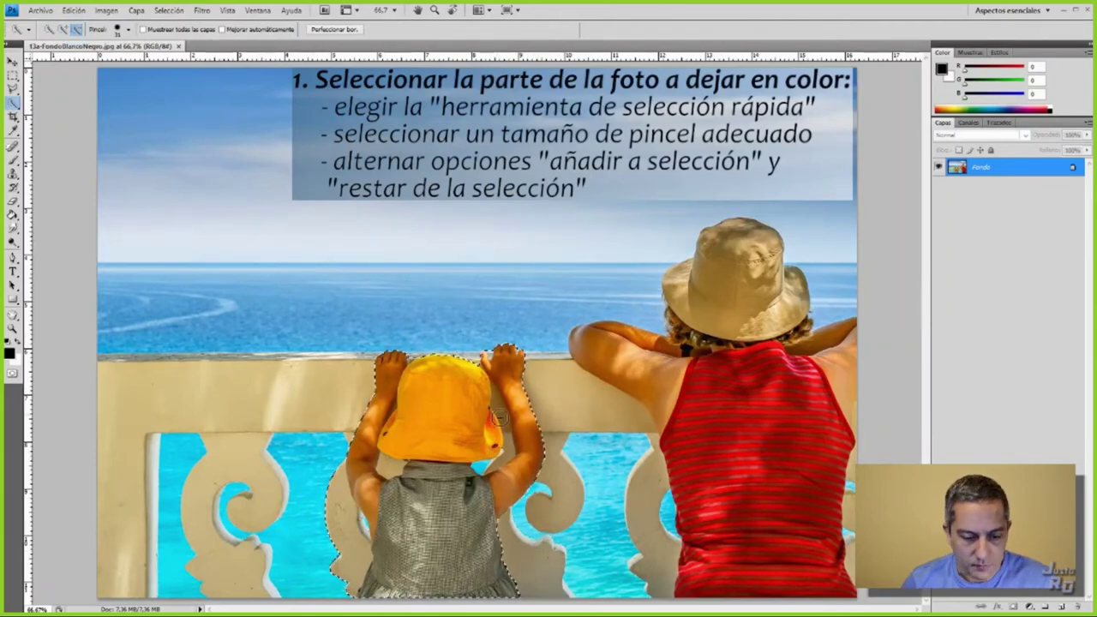
key(ctrl+plus)
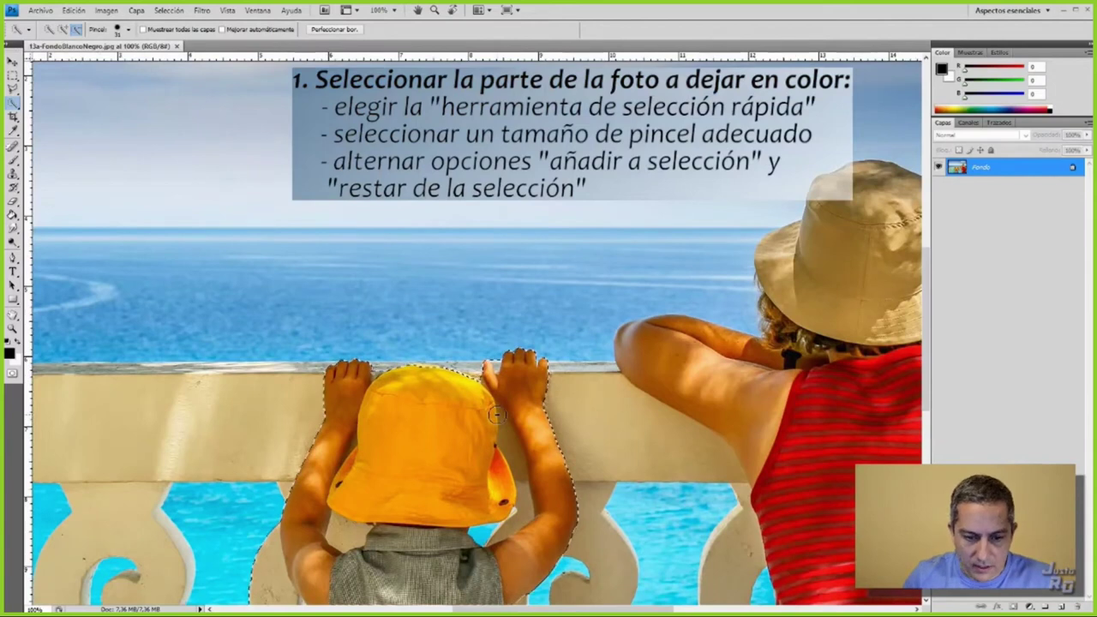
Shrink the brush to 20 px and subtract the gap below the hat and the railing beside the arm
scroll(497, 416, down, 1)
scroll(497, 416, down, 1)
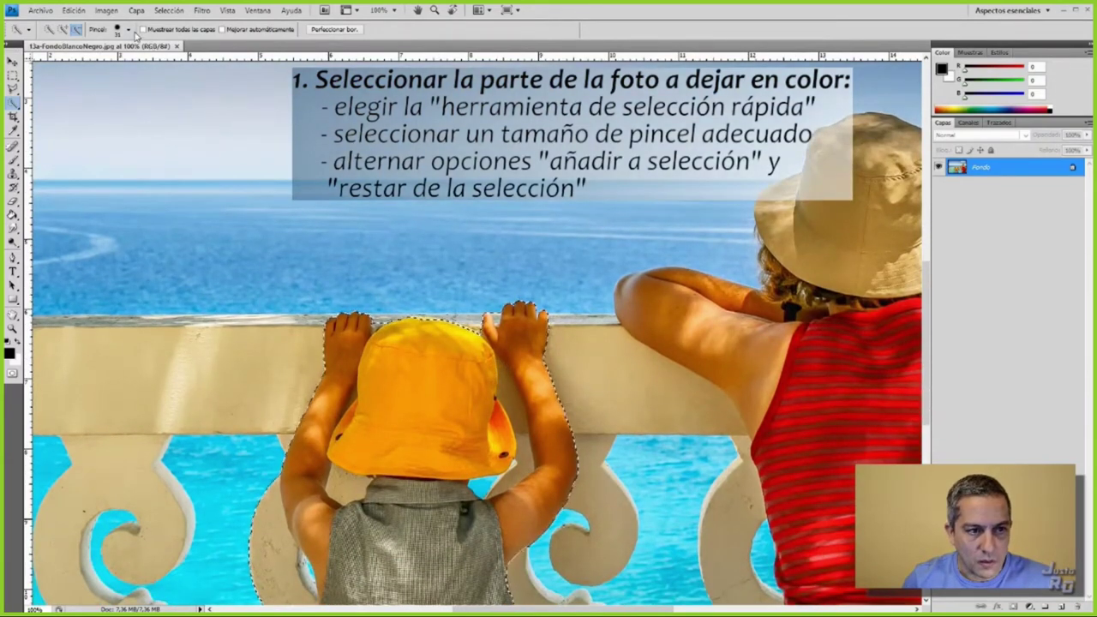
click(130, 31)
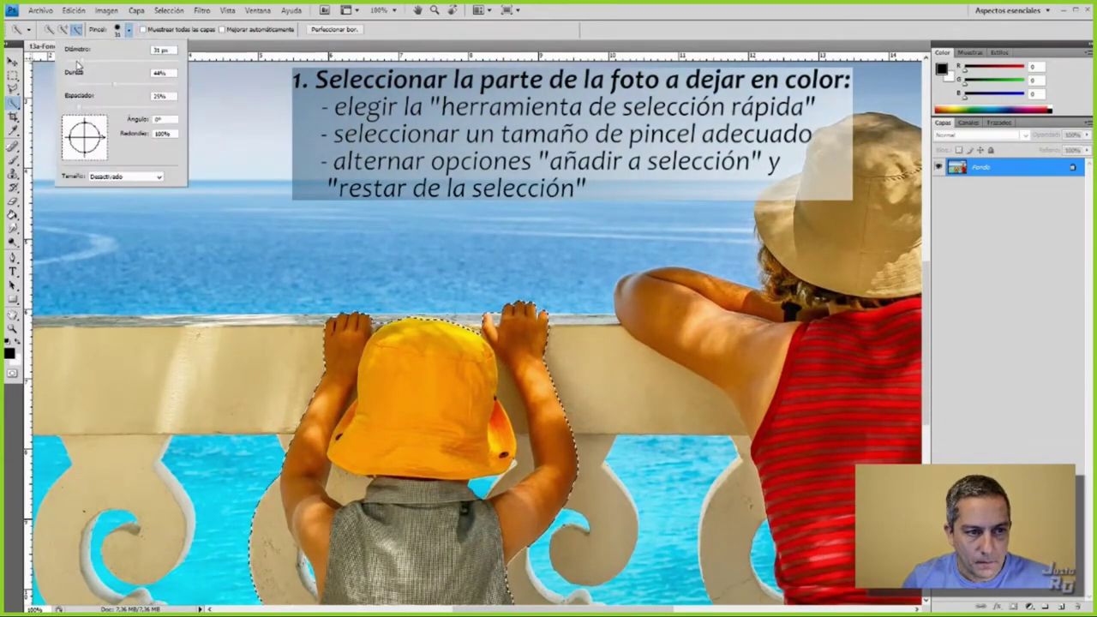
click(506, 392)
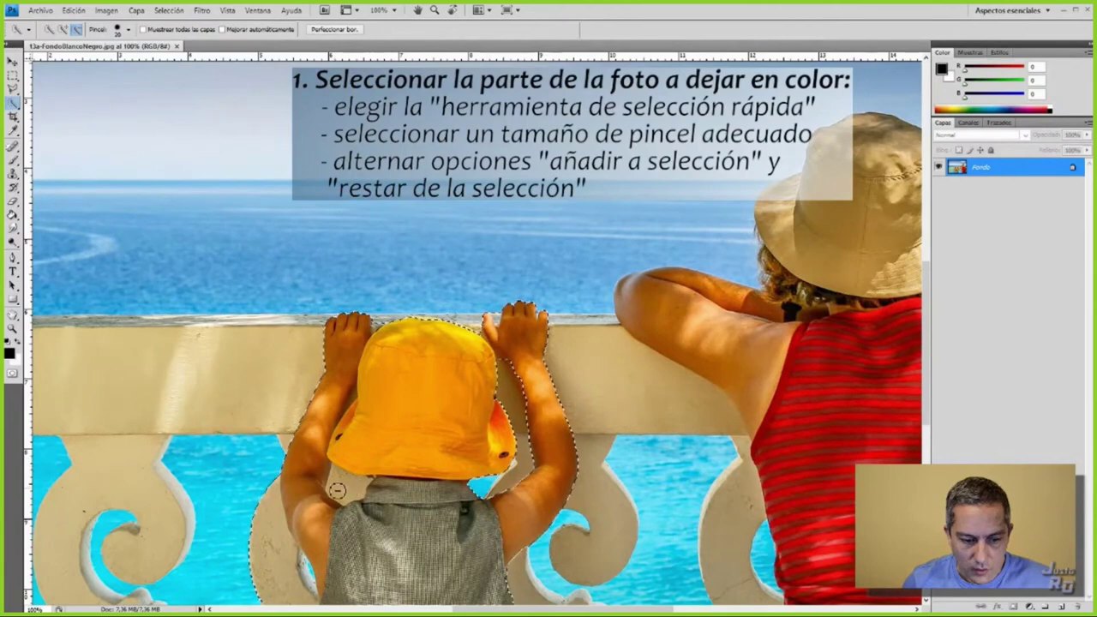
drag(339, 480, 360, 493)
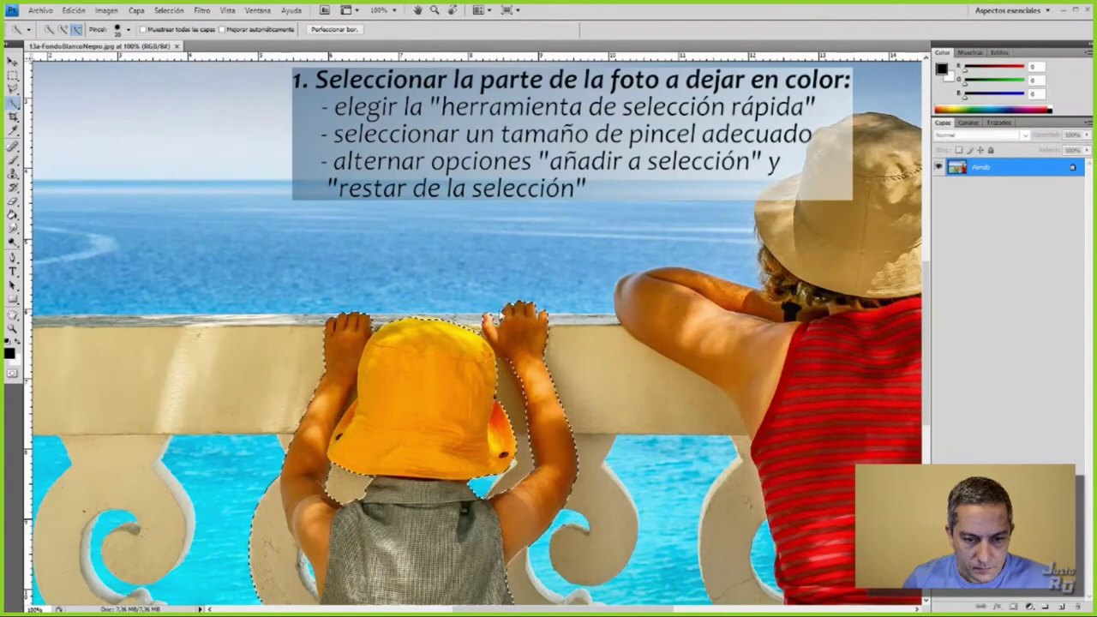
scroll(480, 333, down, 1)
scroll(463, 292, down, 1)
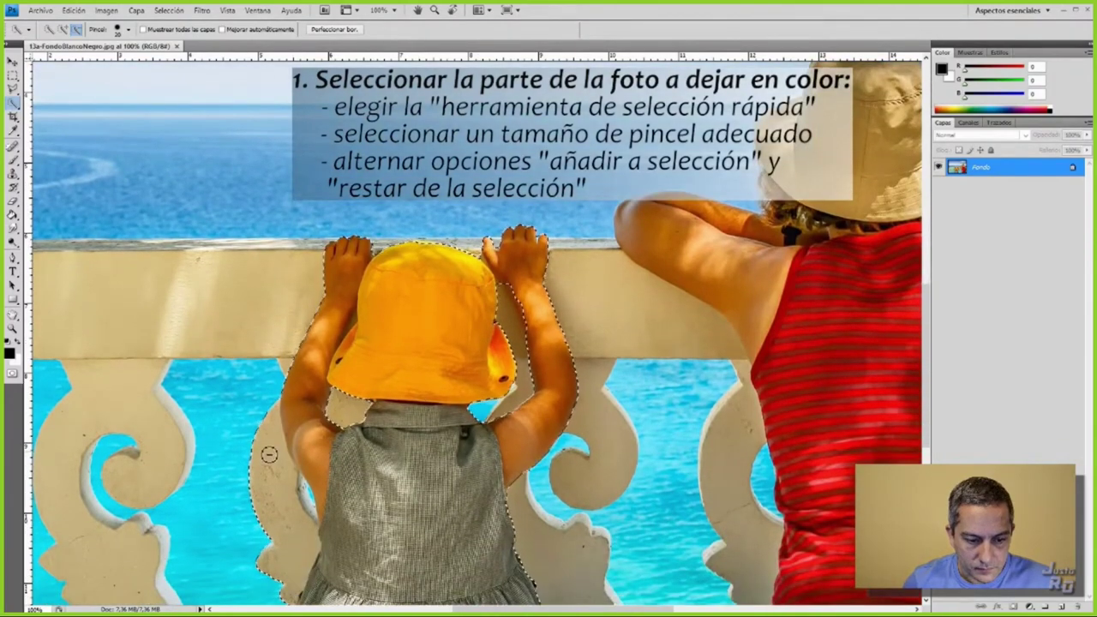
mouse_move(270, 454)
mouse_down()
mouse_move(272, 413)
mouse_move(283, 545)
mouse_up()
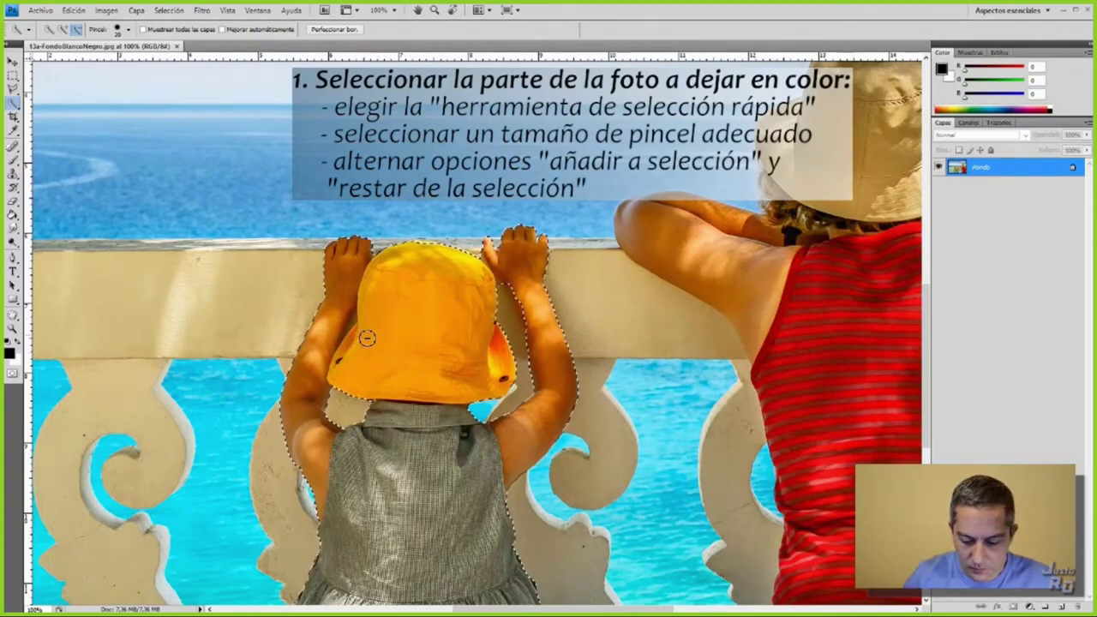
key(ctrl+plus)
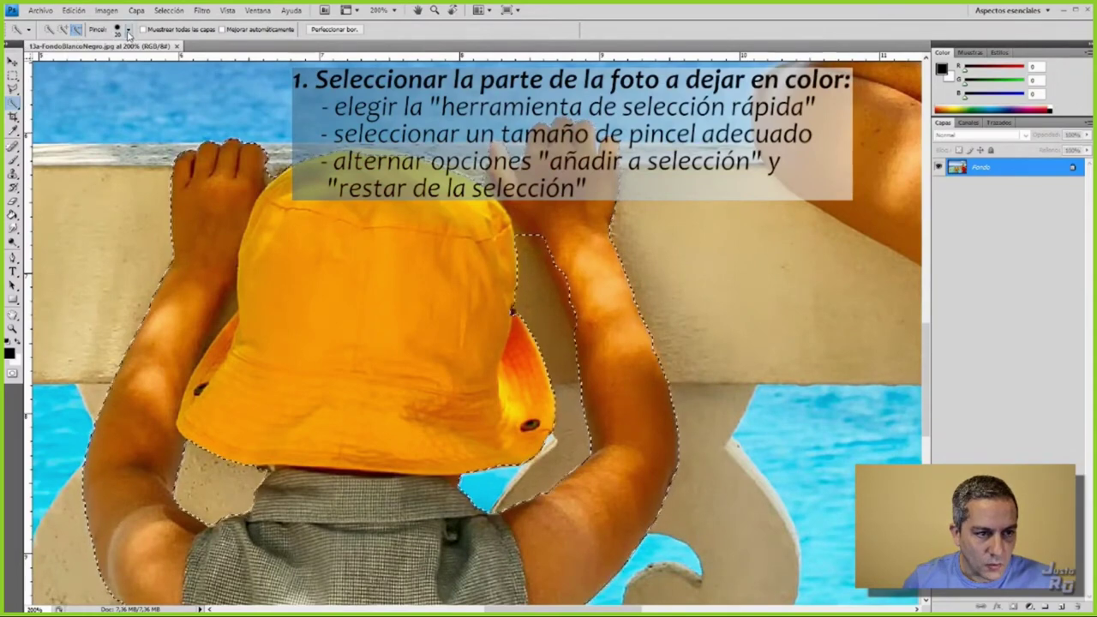
Refine the selection along the child's hat edge and the gap between arm and hat
click(128, 31)
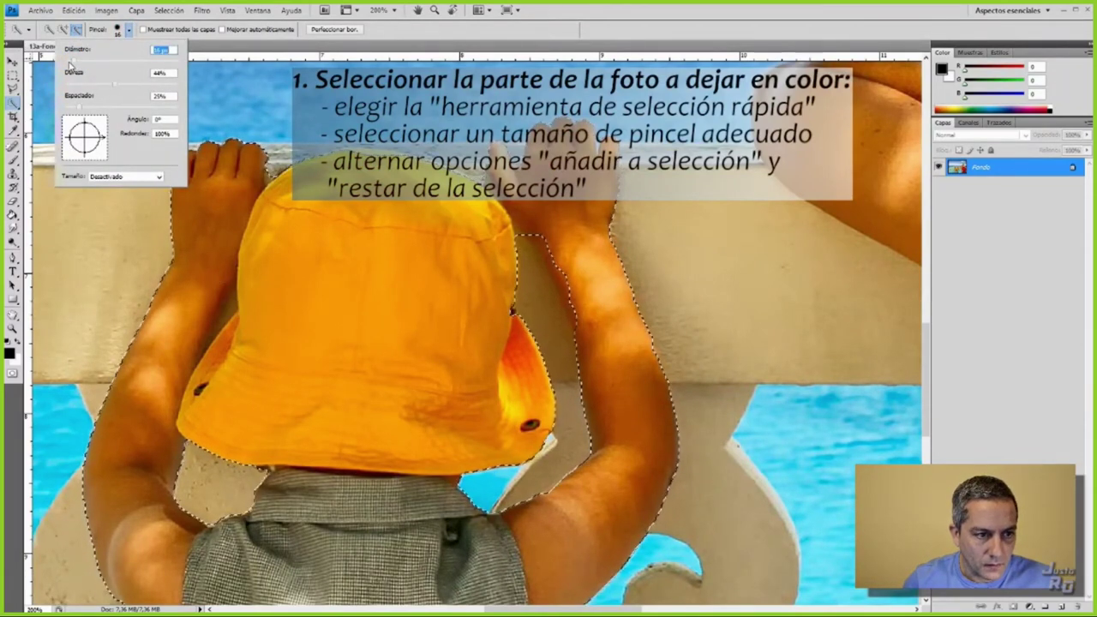
click(230, 312)
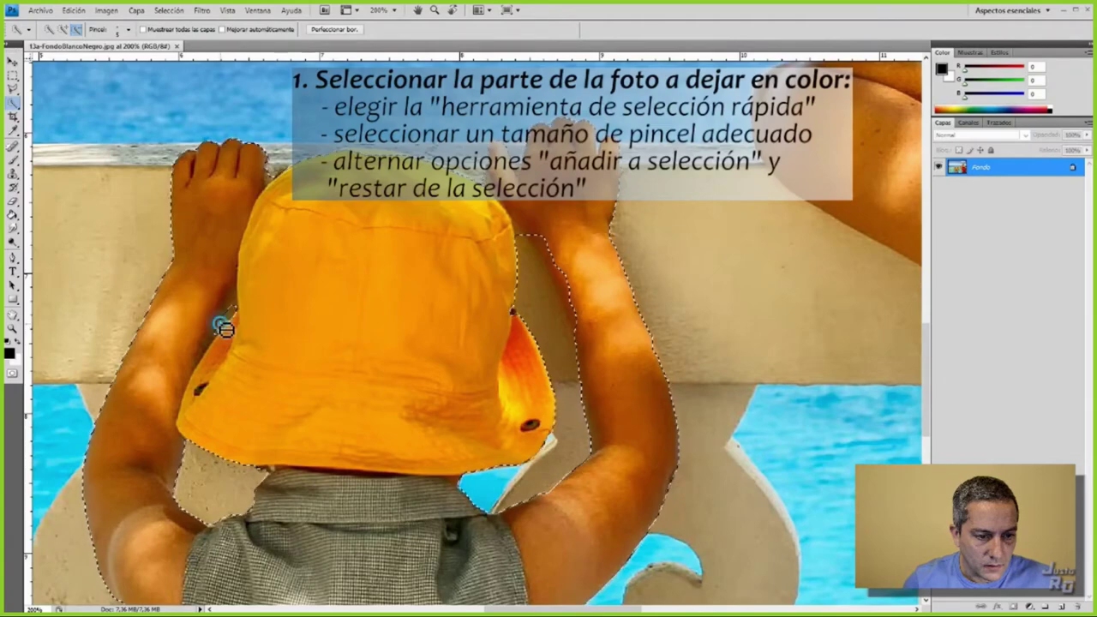
click(234, 302)
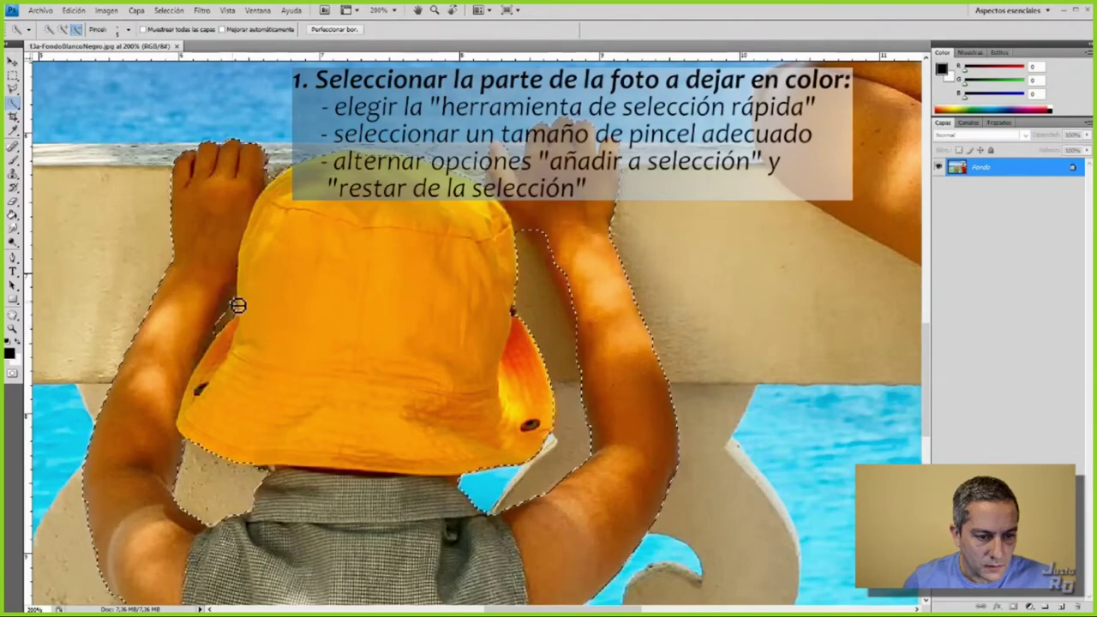
drag(220, 340, 220, 306)
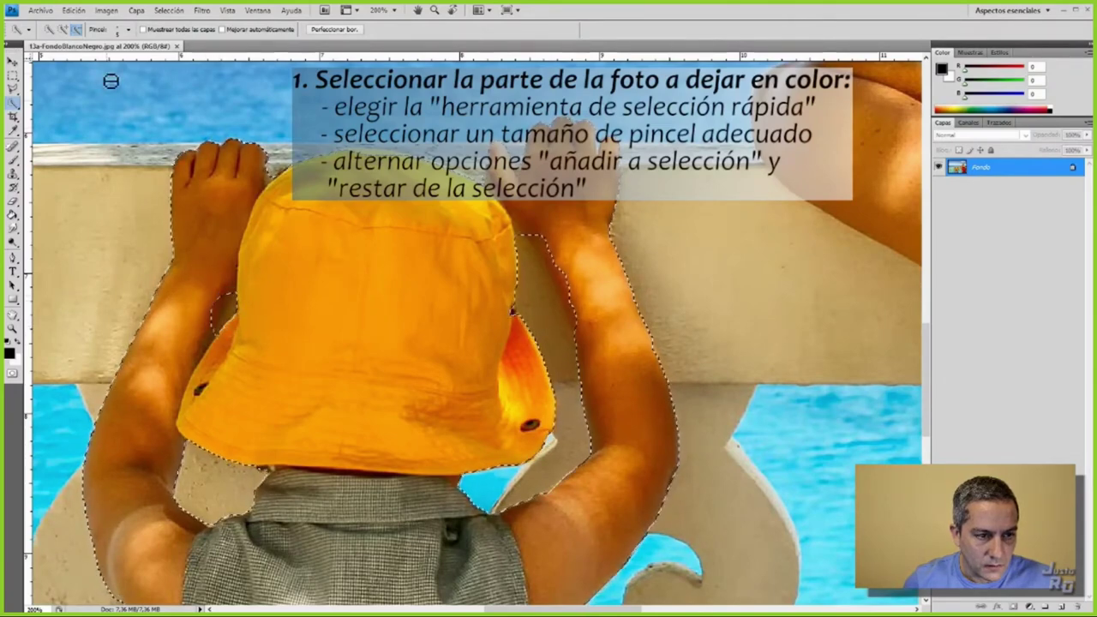
key(alt)
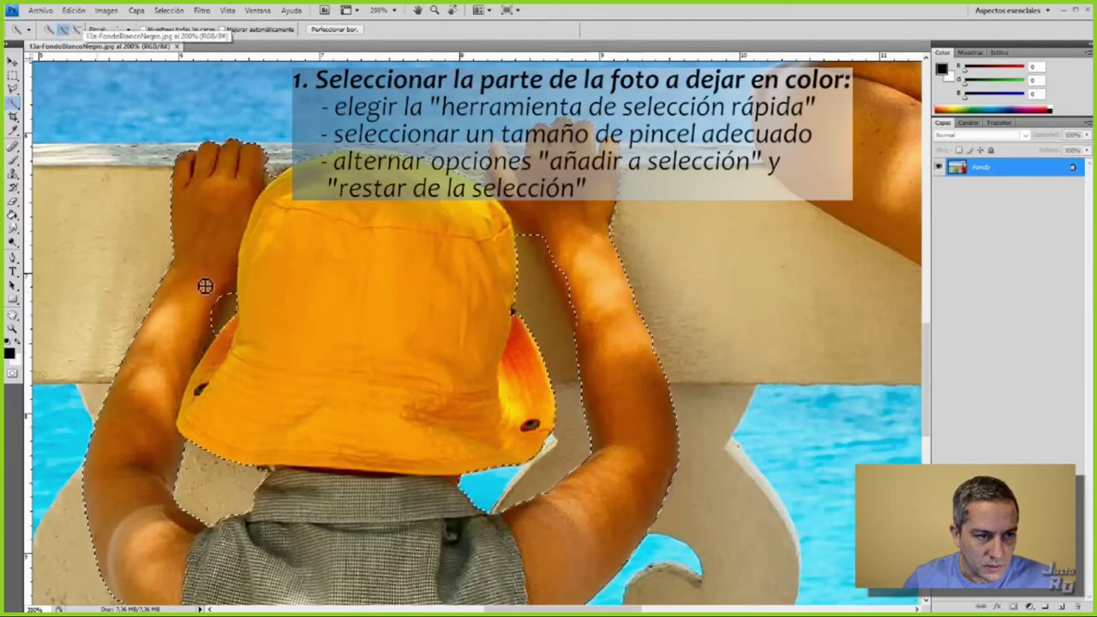
click(226, 300)
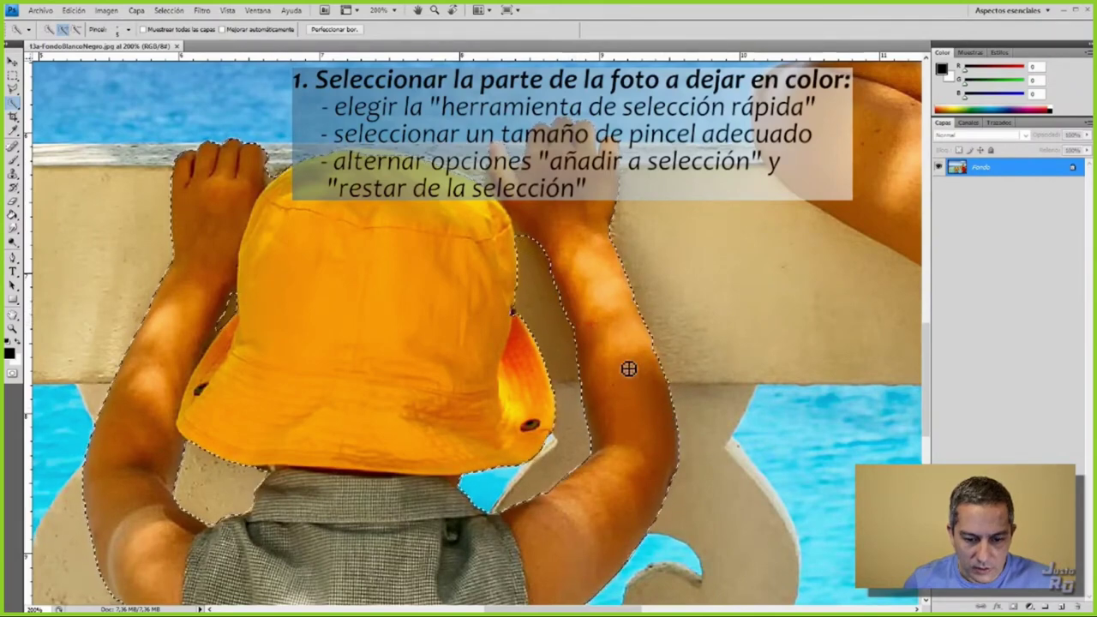
scroll(566, 595, right, 5)
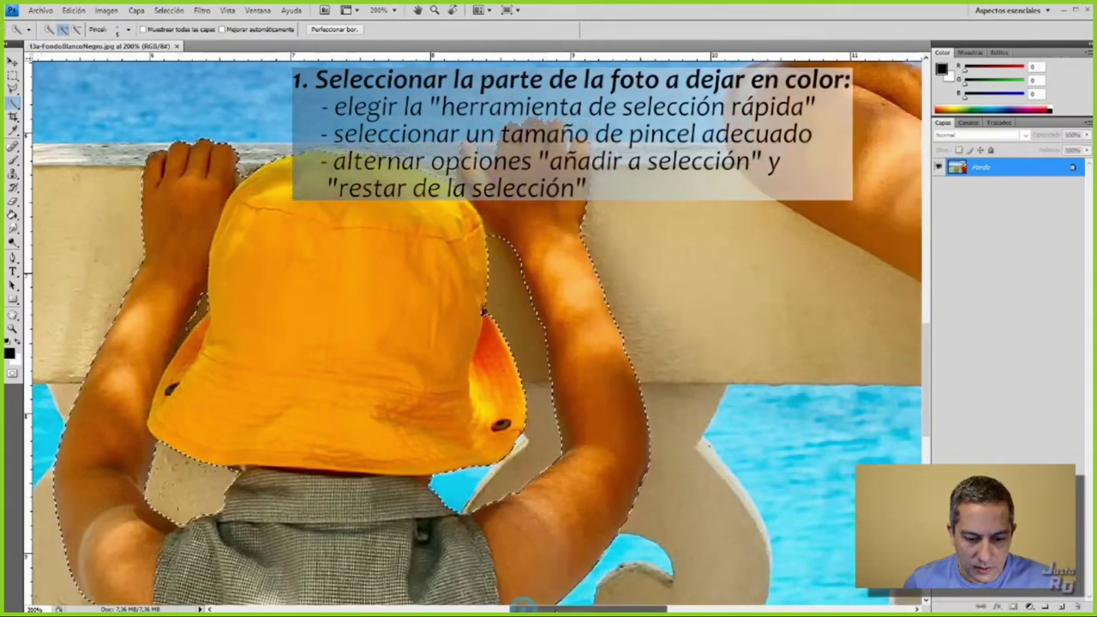
key(ctrl+minus)
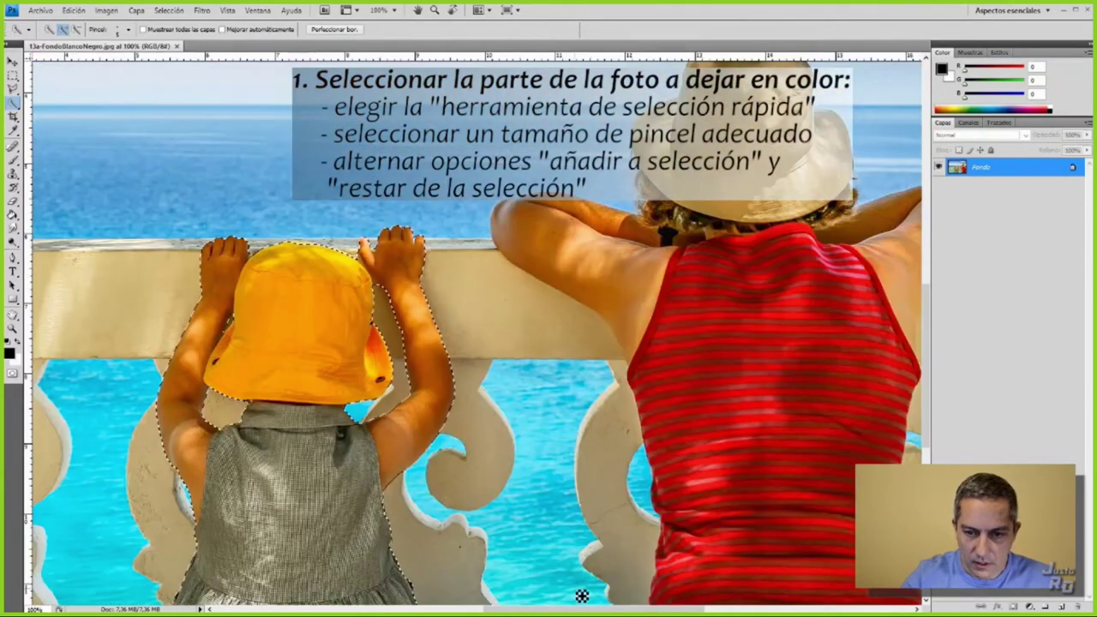
scroll(581, 595, right, 2)
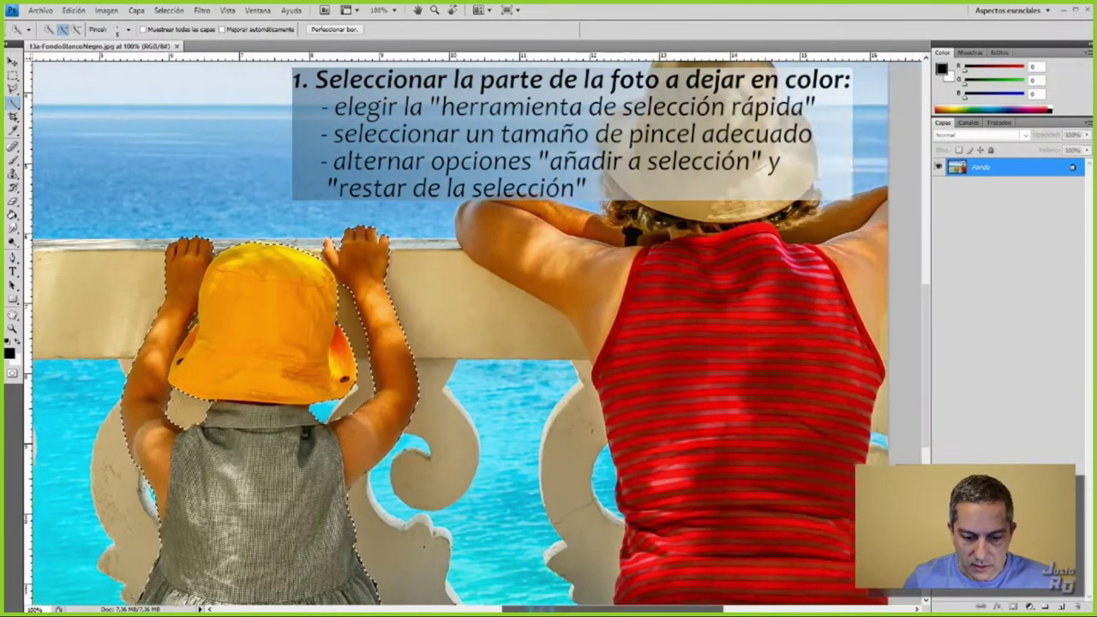
scroll(574, 600, right, 2)
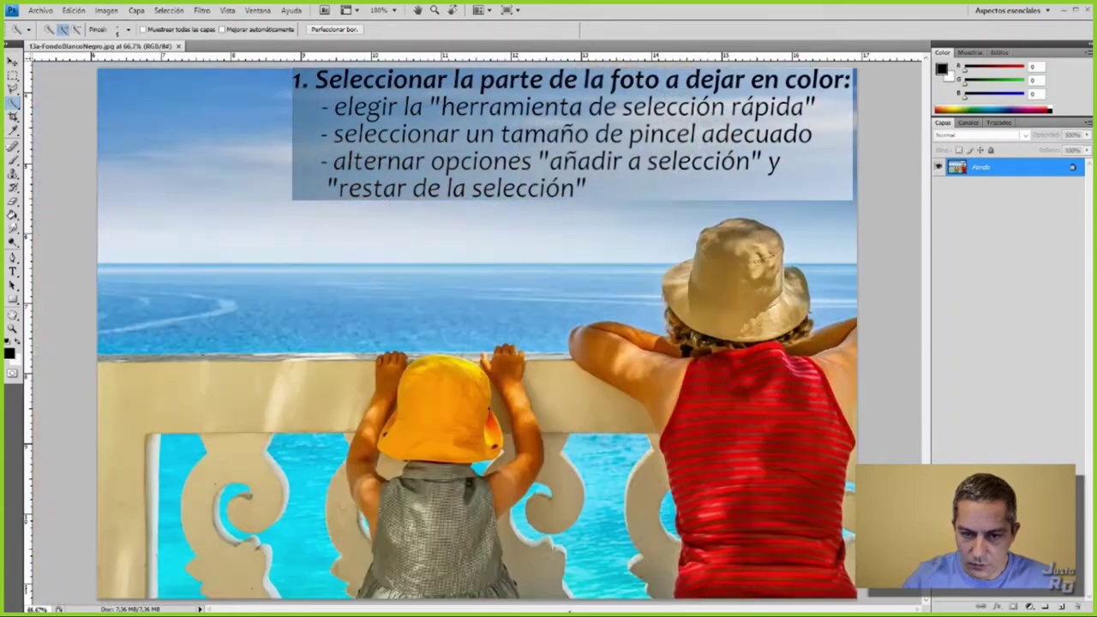
Enlarge the brush and add the woman's hat, hair, red shirt and arm to the selection
key(ctrl+minus)
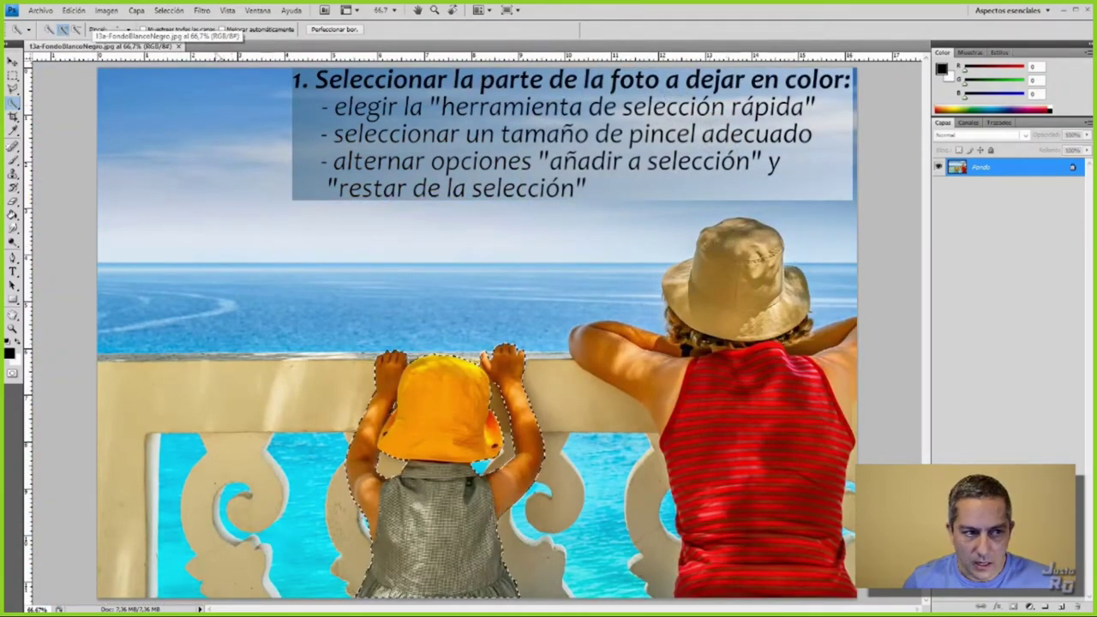
click(127, 30)
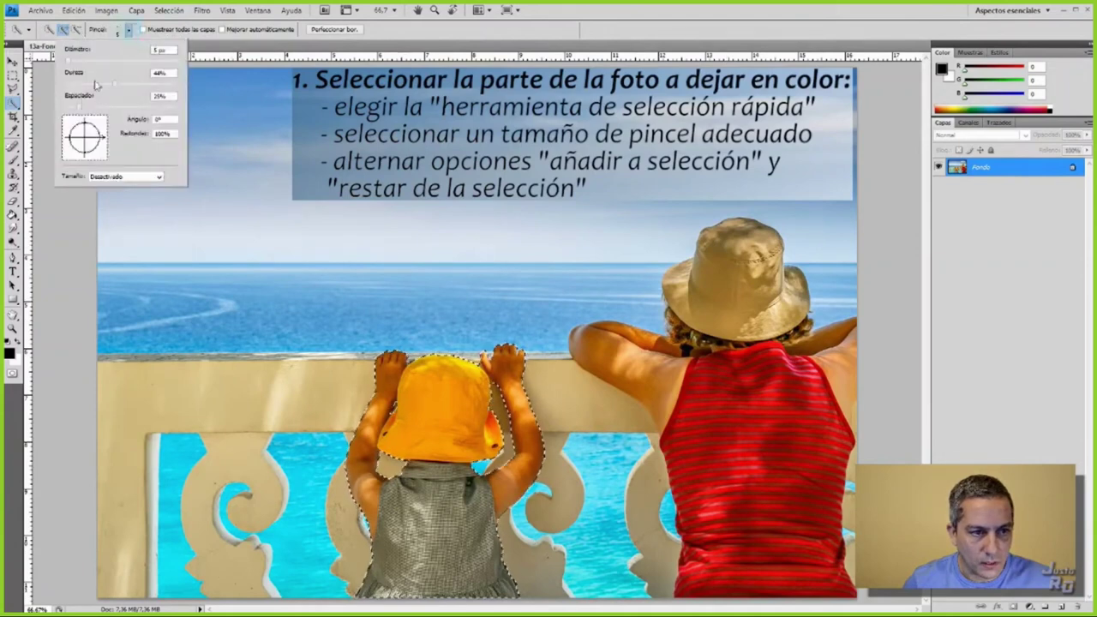
drag(81, 66, 77, 64)
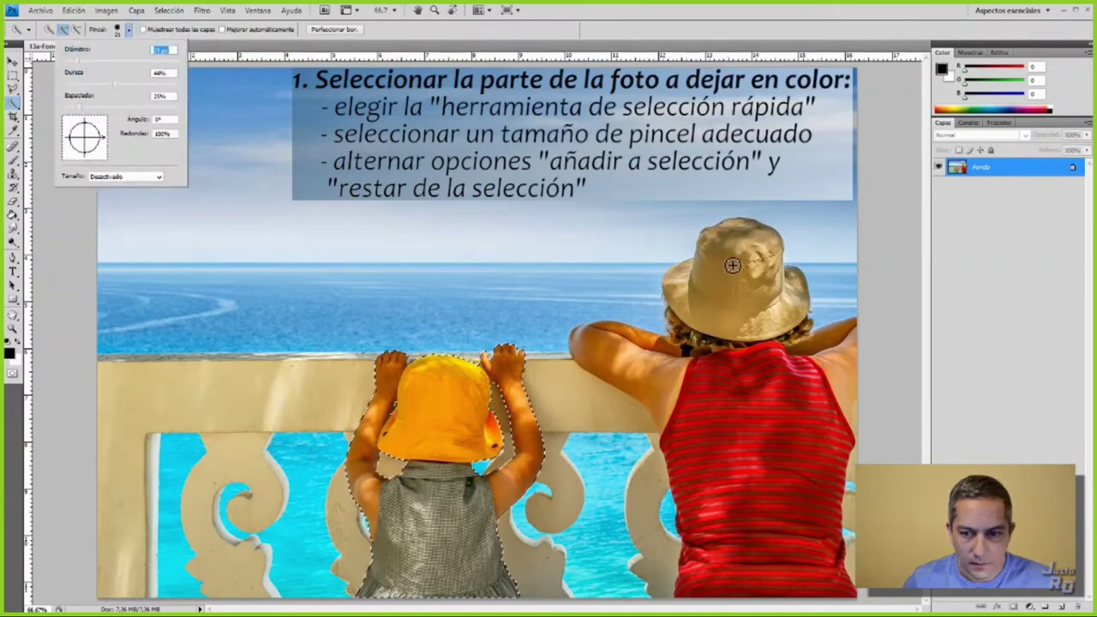
click(729, 235)
mouse_move(730, 240)
mouse_down()
mouse_move(765, 454)
mouse_move(743, 600)
mouse_up()
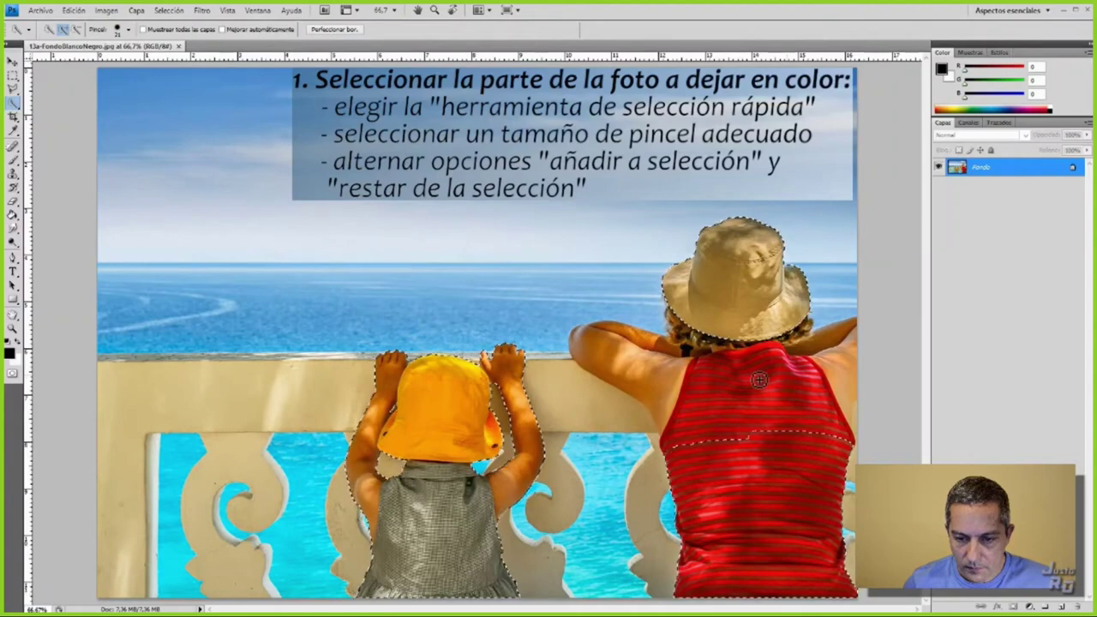
drag(769, 384, 846, 351)
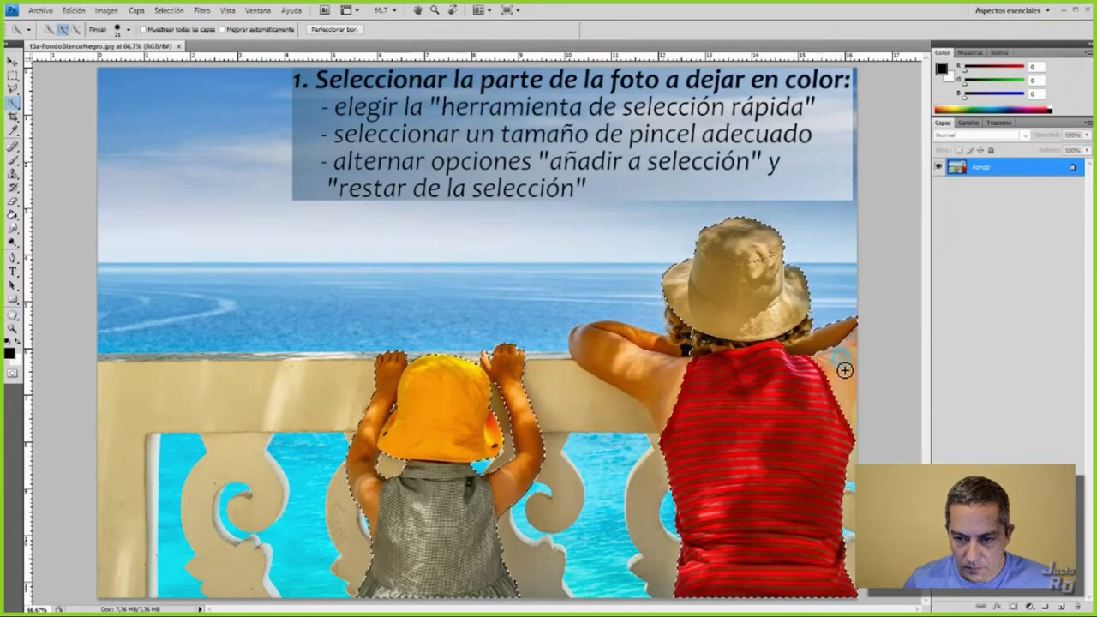
drag(623, 359, 644, 362)
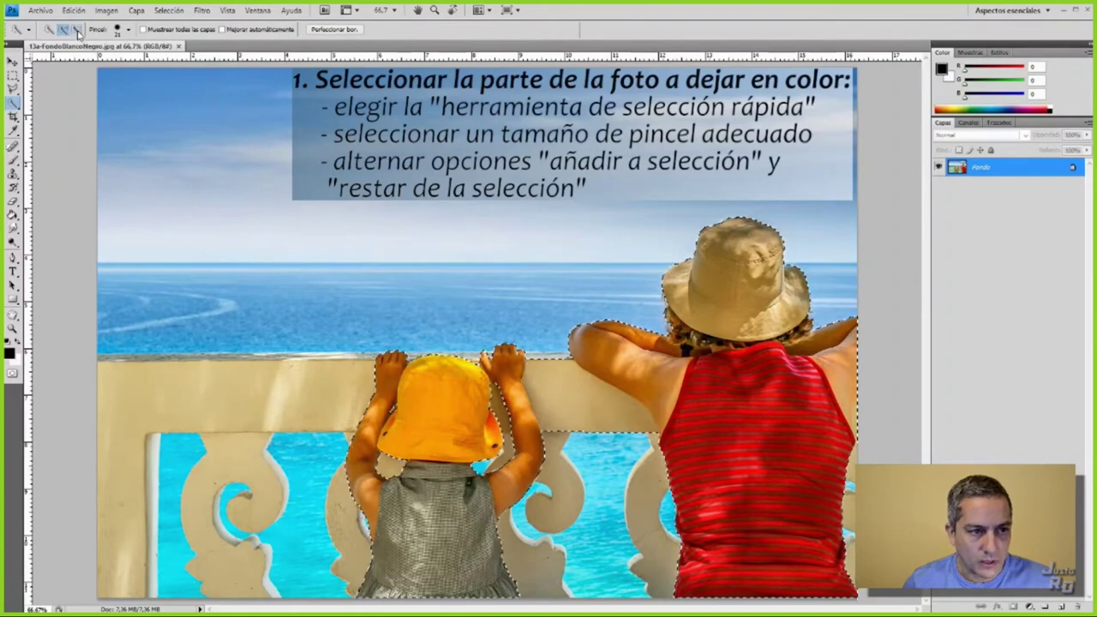
Subtract the railing between the child and the woman from the selection
click(77, 29)
drag(562, 365, 602, 437)
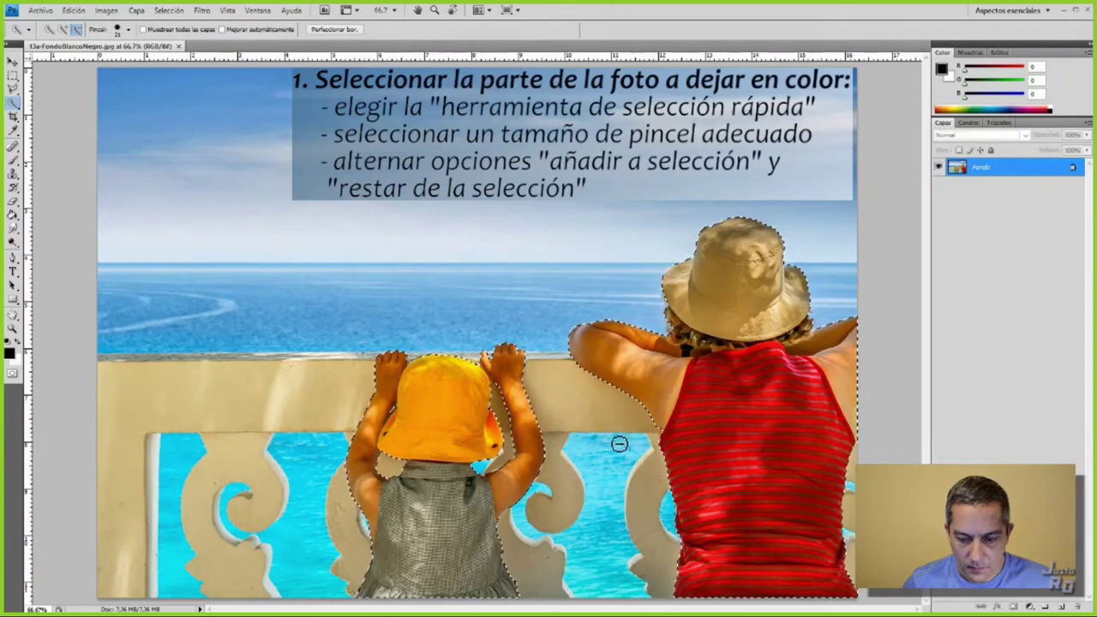
key(ctrl+plus)
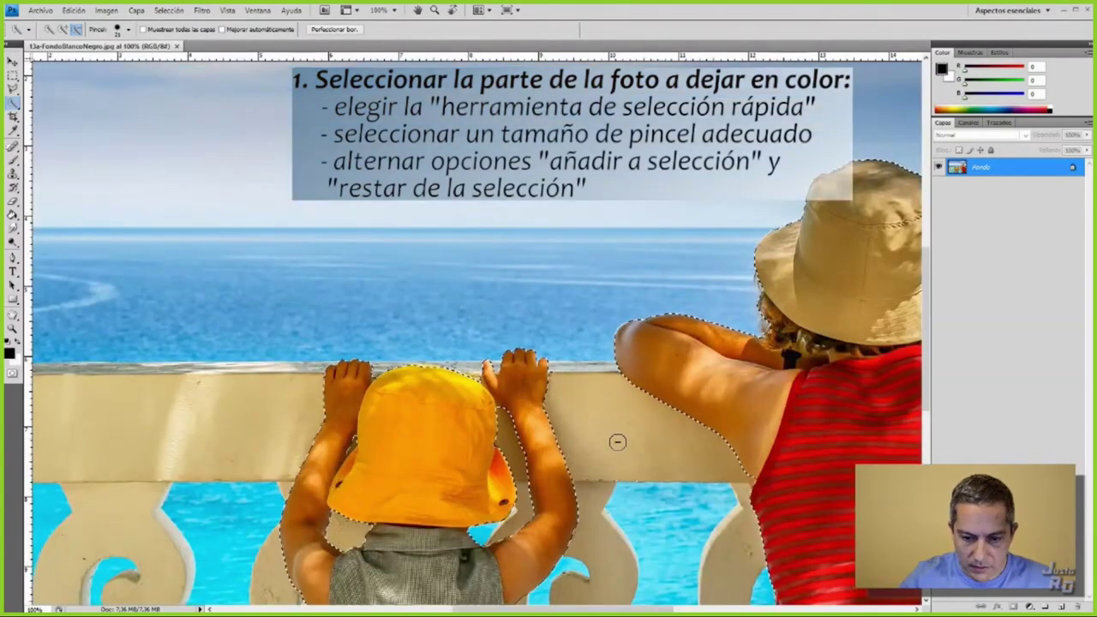
drag(570, 608, 622, 609)
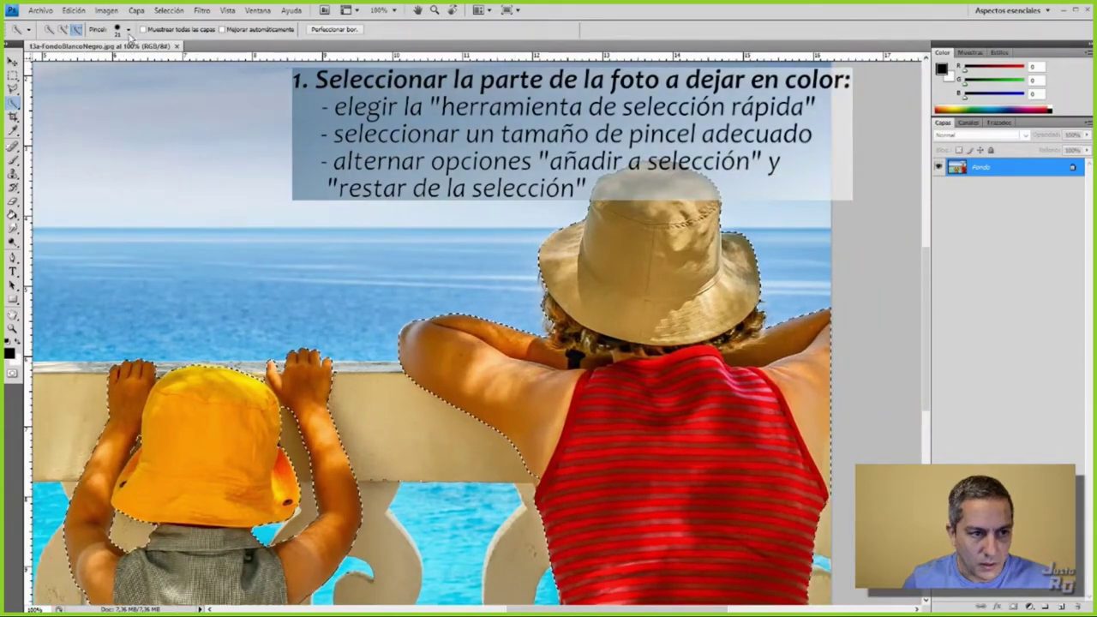
click(63, 29)
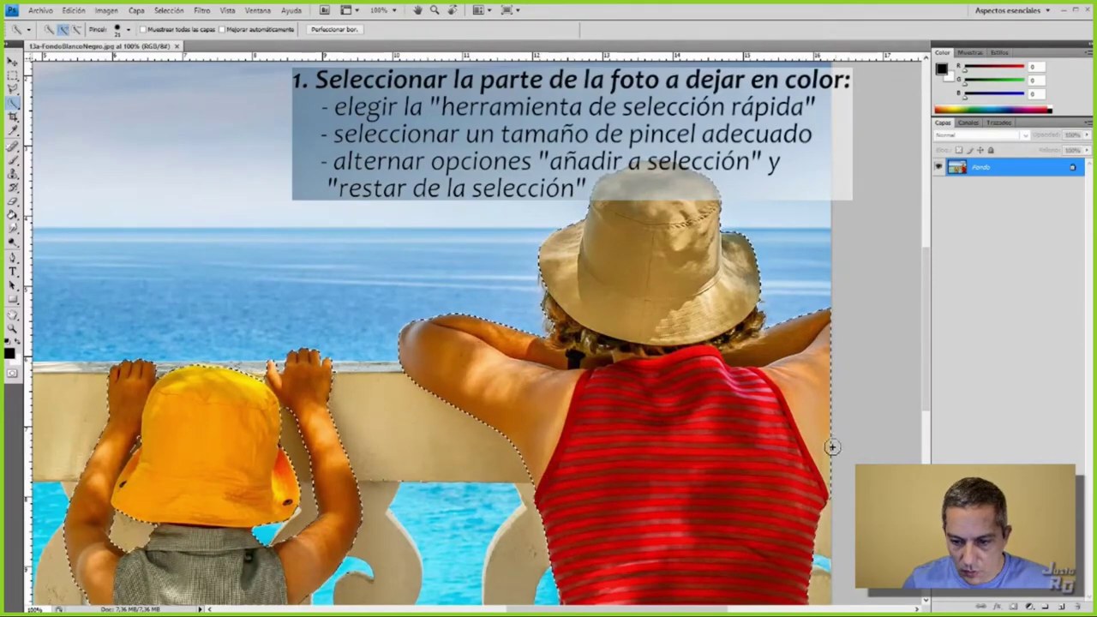
click(76, 30)
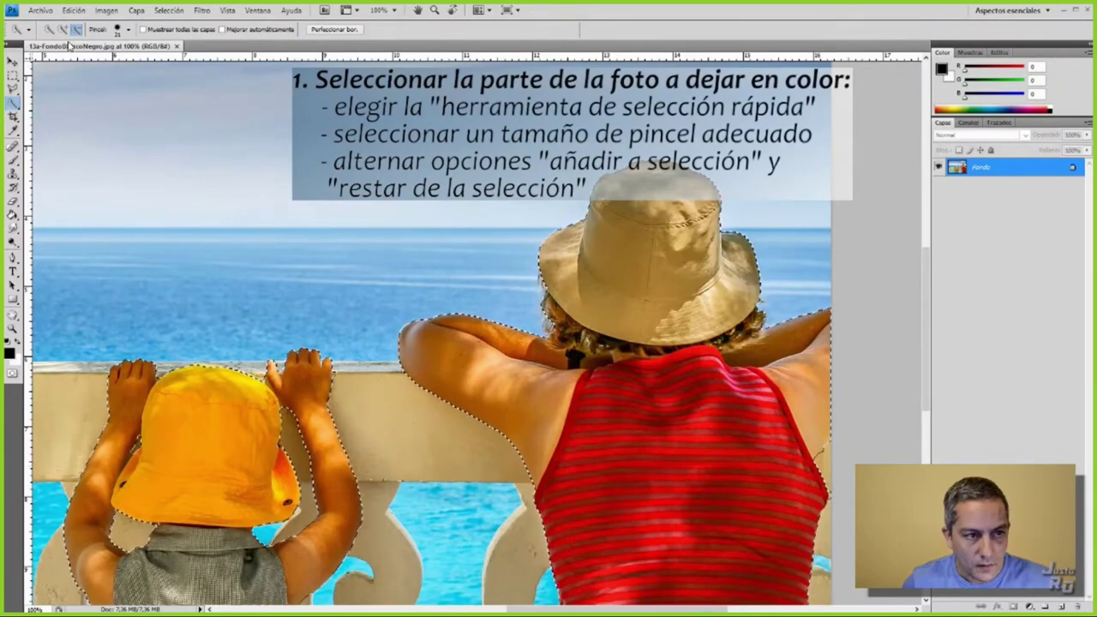
click(63, 30)
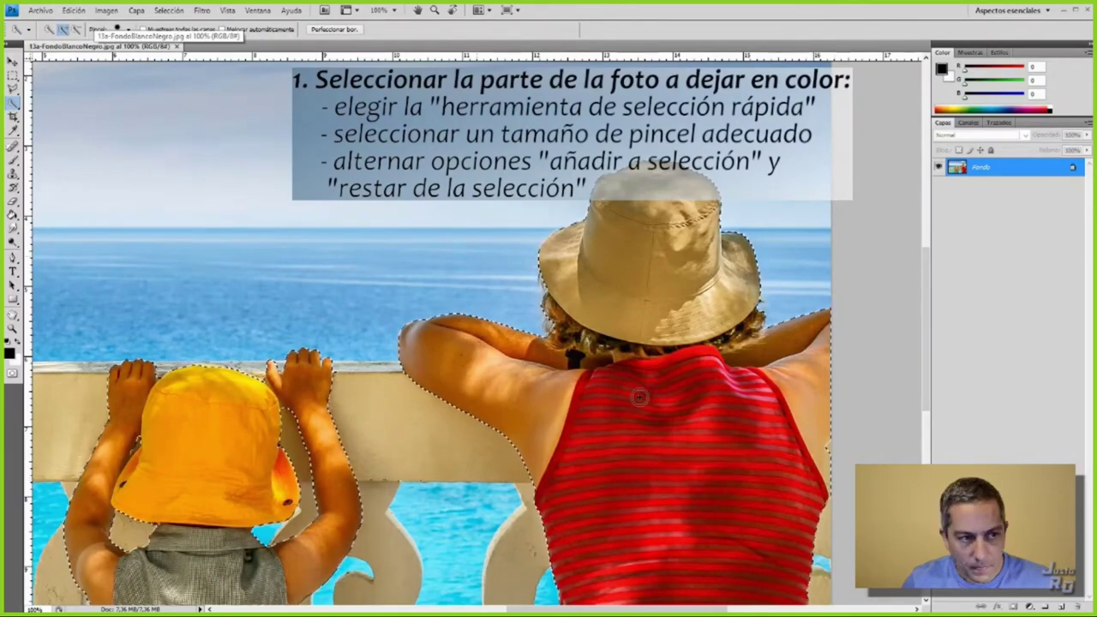
click(77, 30)
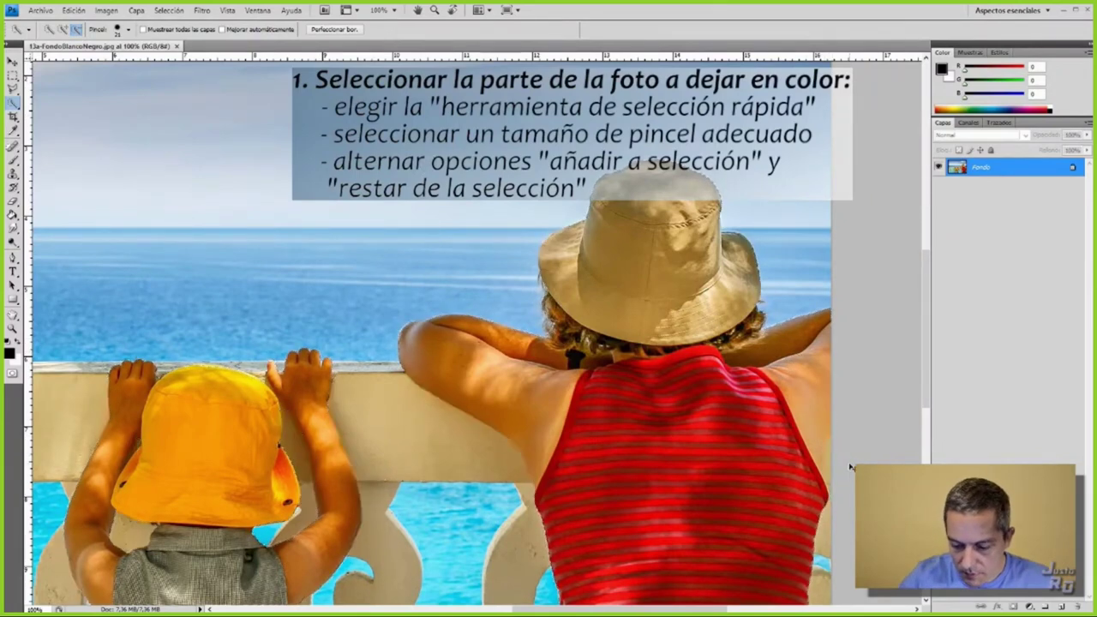
At 200% zoom, trim the selection along the woman's arm edge
key(ctrl+plus)
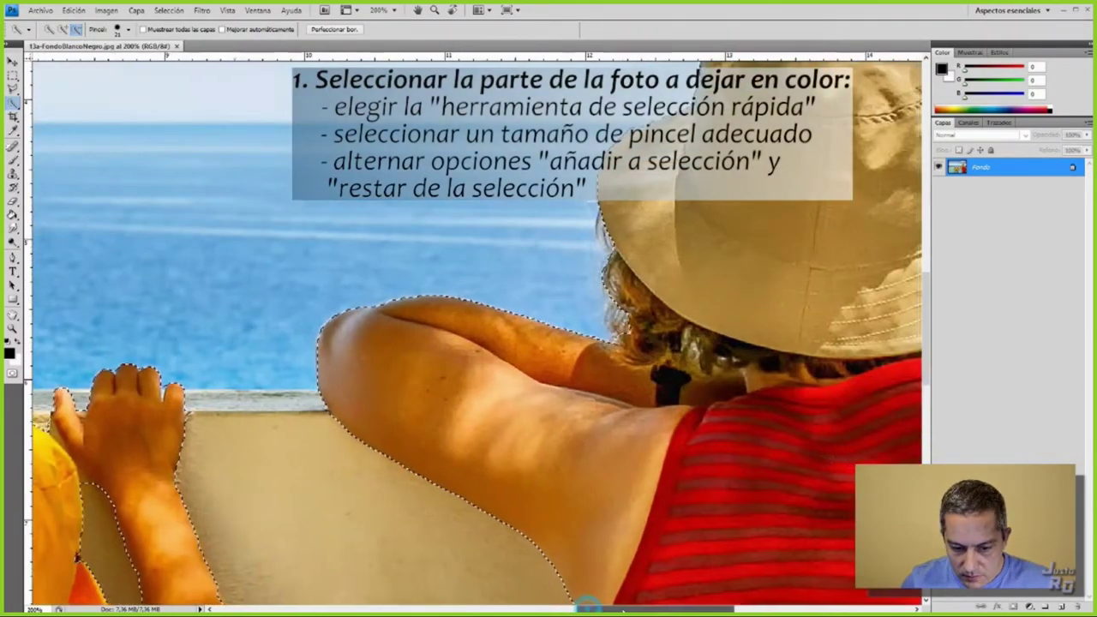
scroll(715, 476, right, 5)
scroll(716, 476, right, 1)
scroll(716, 476, down, 3)
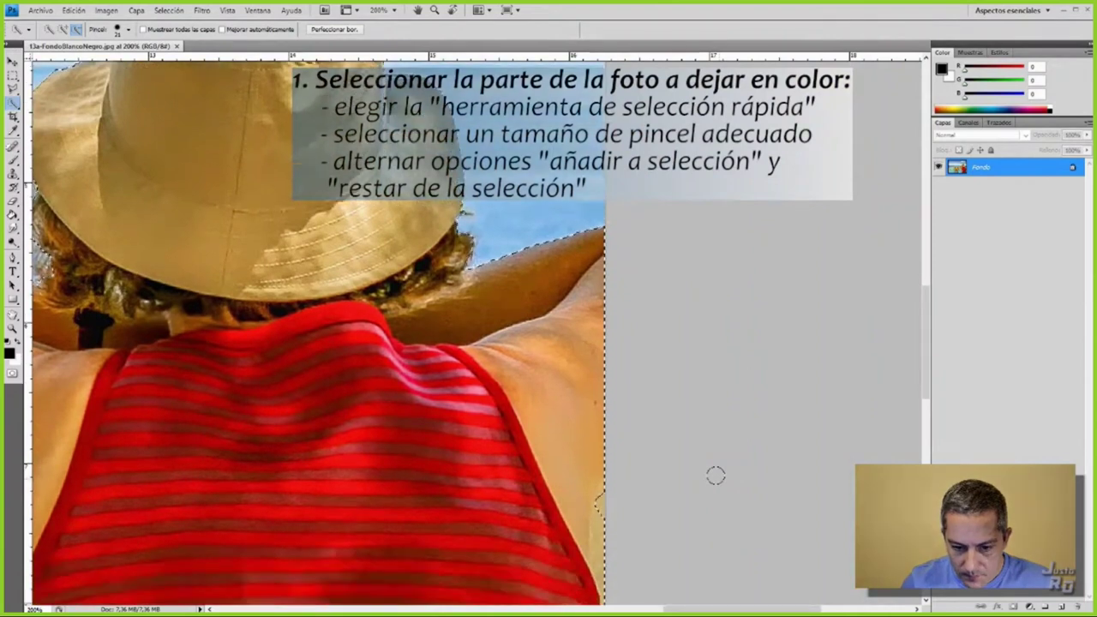
click(76, 30)
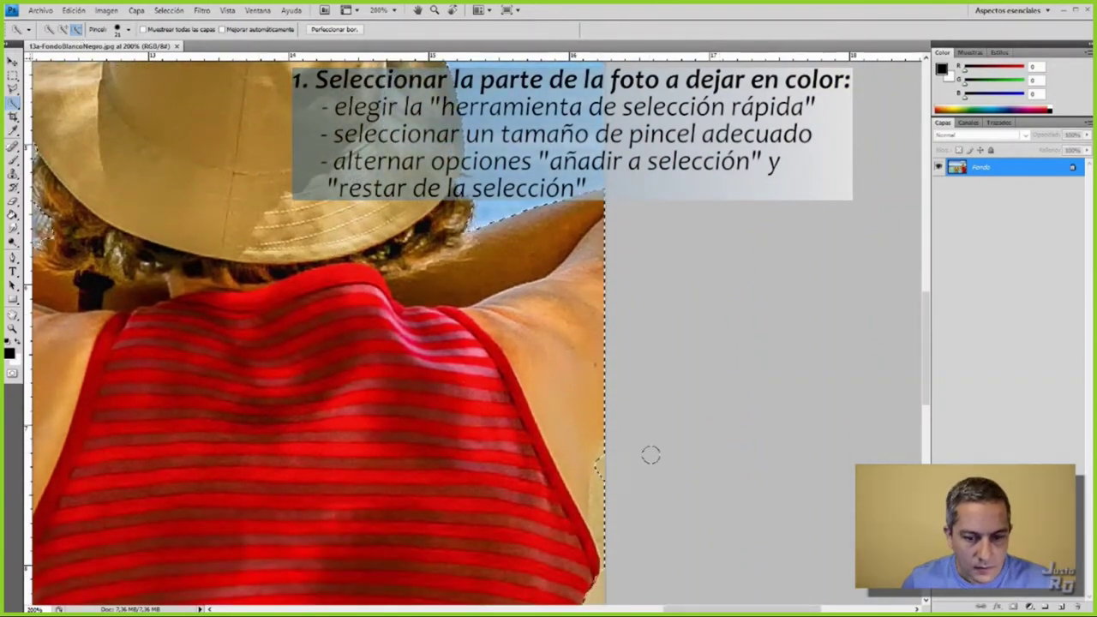
drag(604, 483, 607, 557)
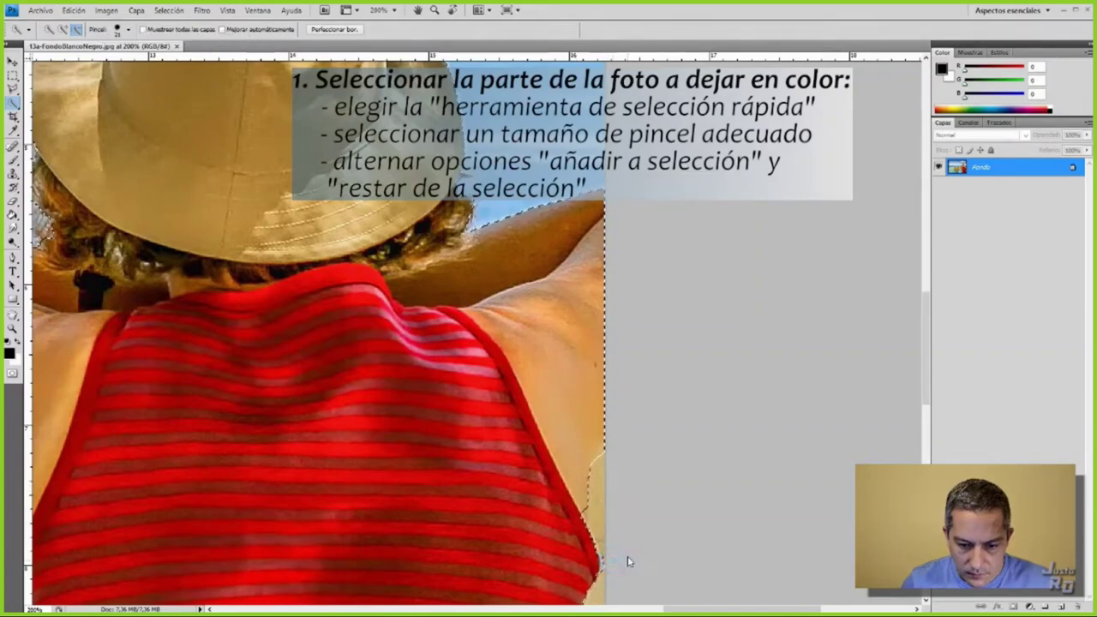
key(ctrl+0)
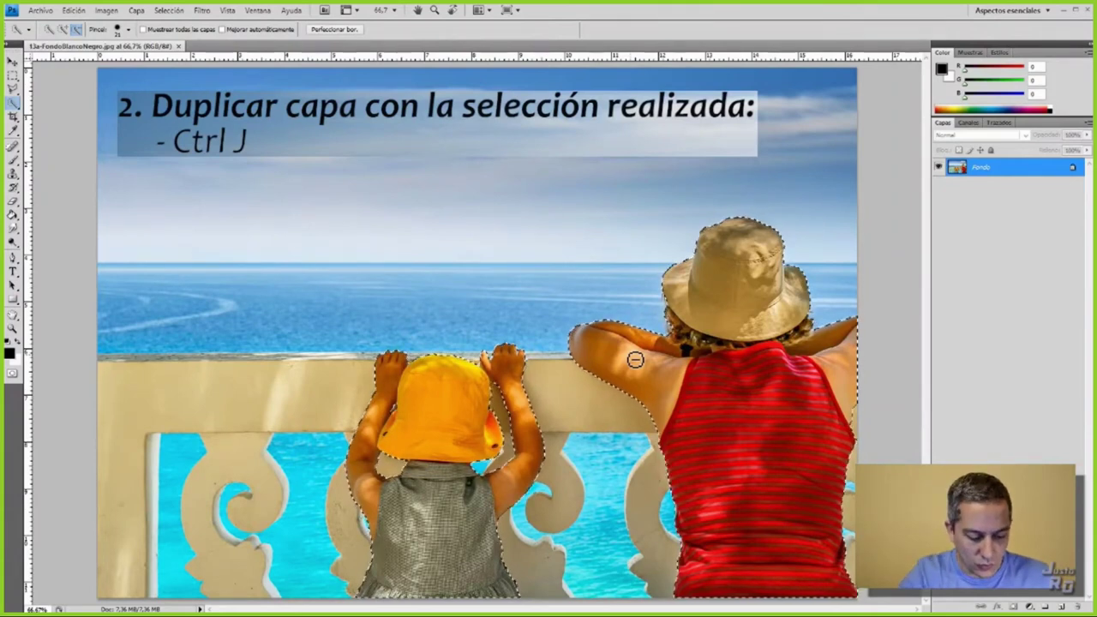
Duplicate the selection to a new Capa 1 layer and verify it by toggling Fondo's visibility
key(ctrl+j)
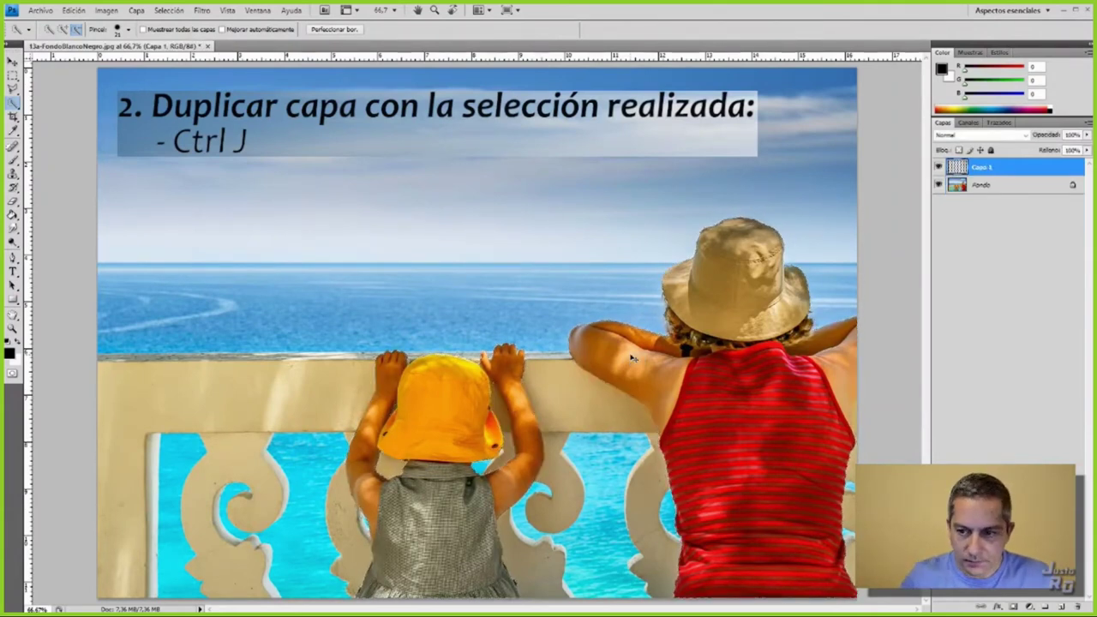
click(939, 185)
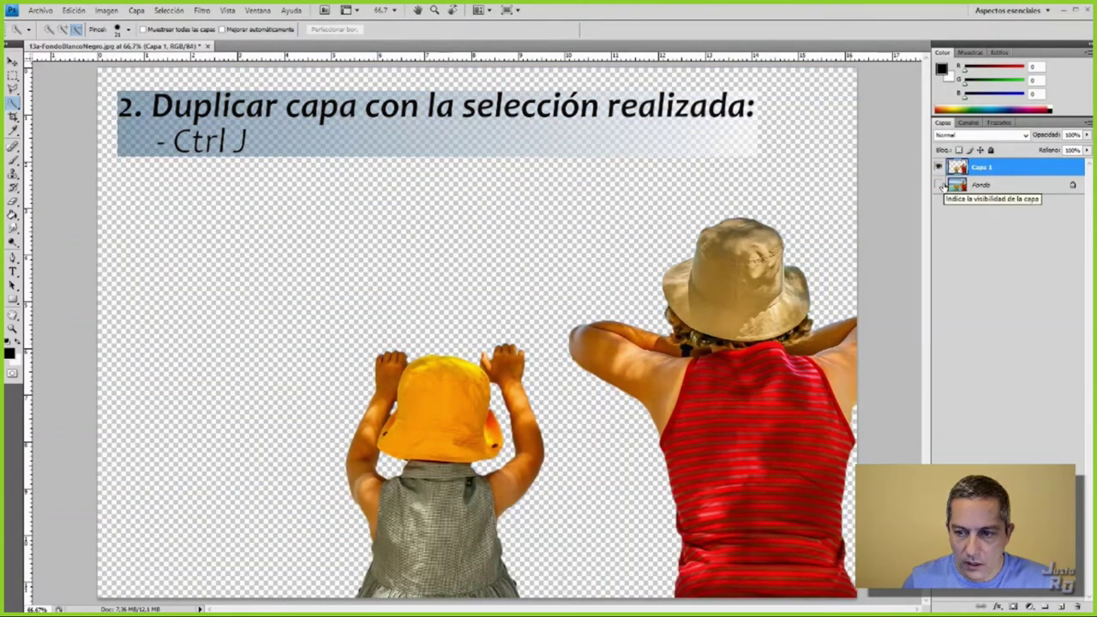
click(939, 185)
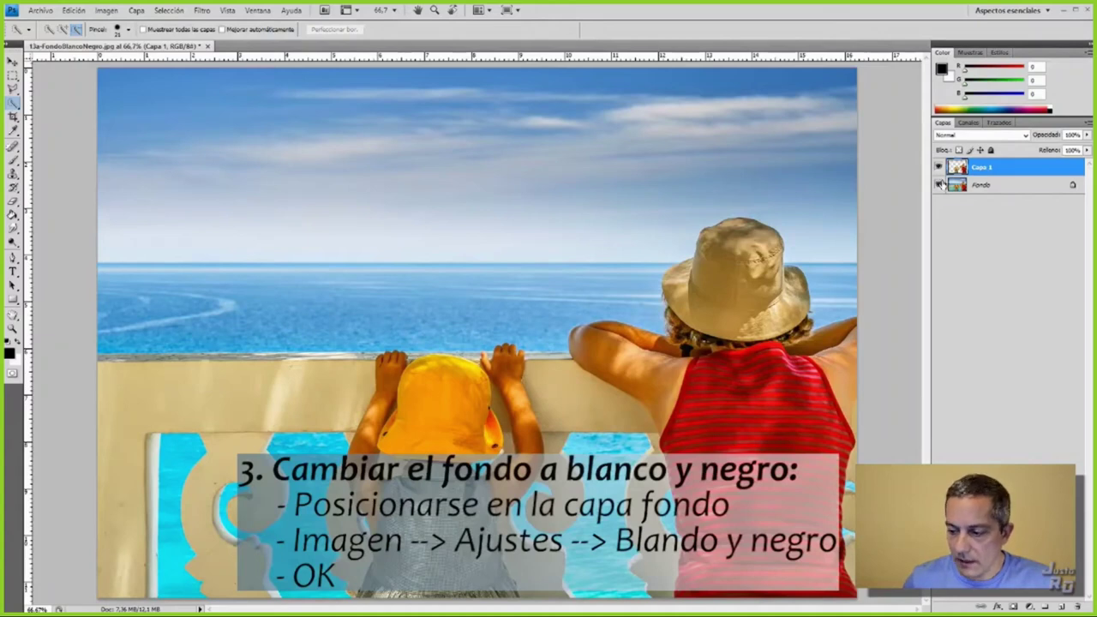
Apply Imagen > Ajustes > Blanco y negro to the Fondo layer
click(988, 188)
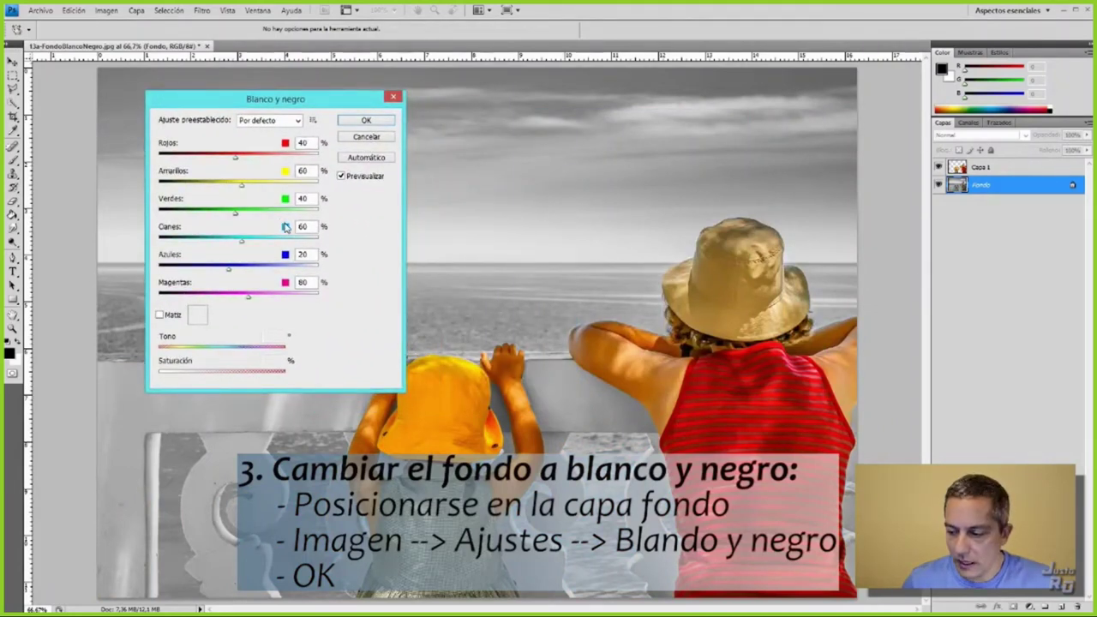
click(366, 122)
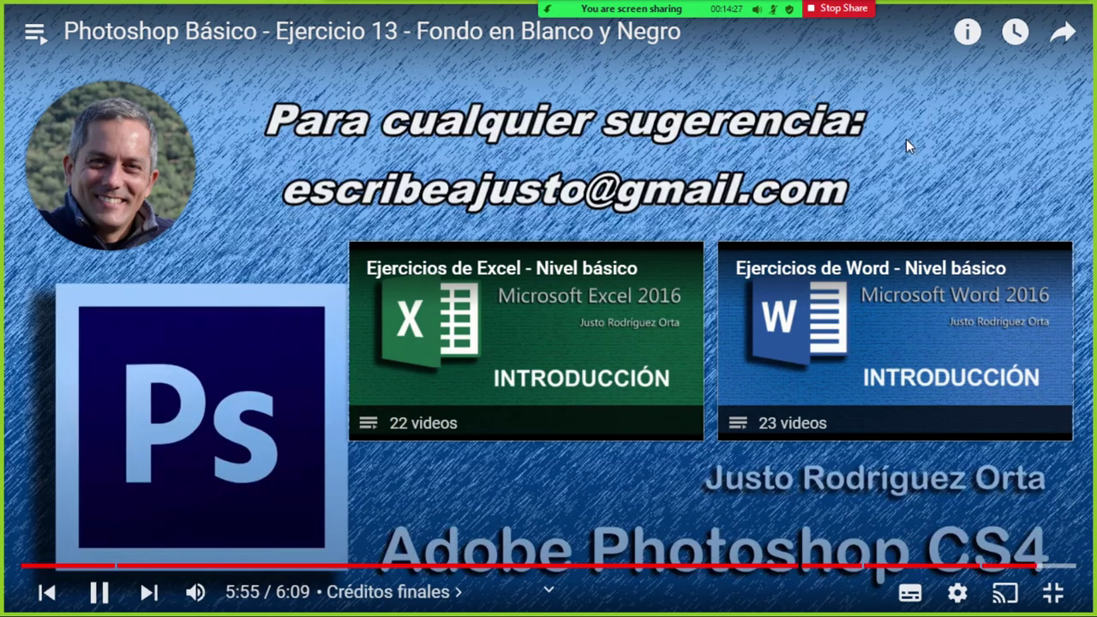
Exit the fullscreen YouTube tutorial, paused at 5:57, and minimize OBS and Chrome
double_click(906, 138)
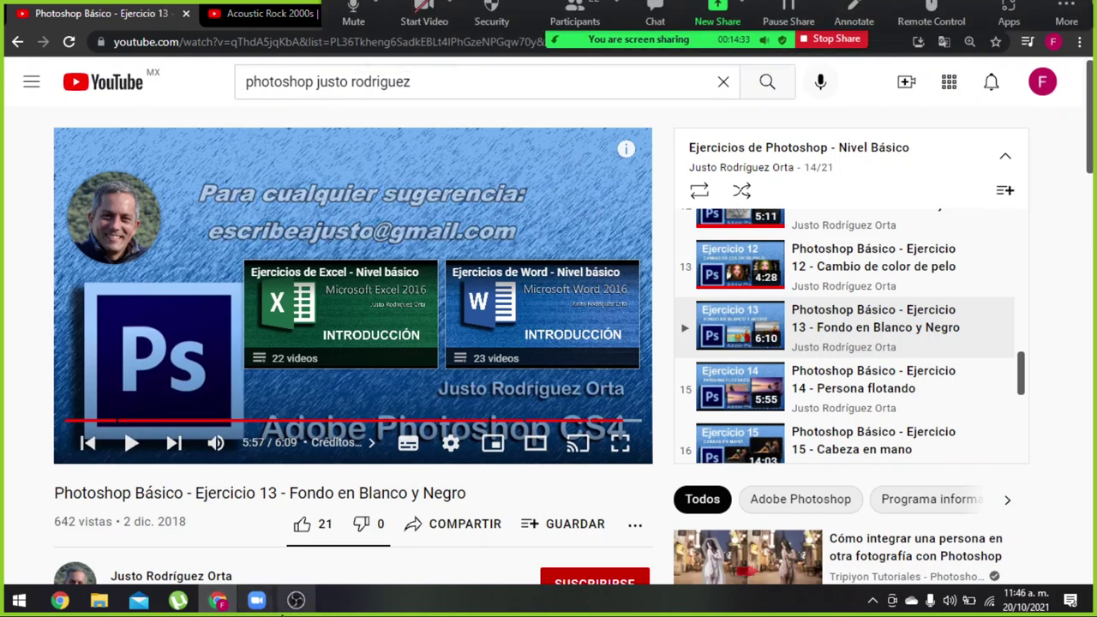
click(296, 600)
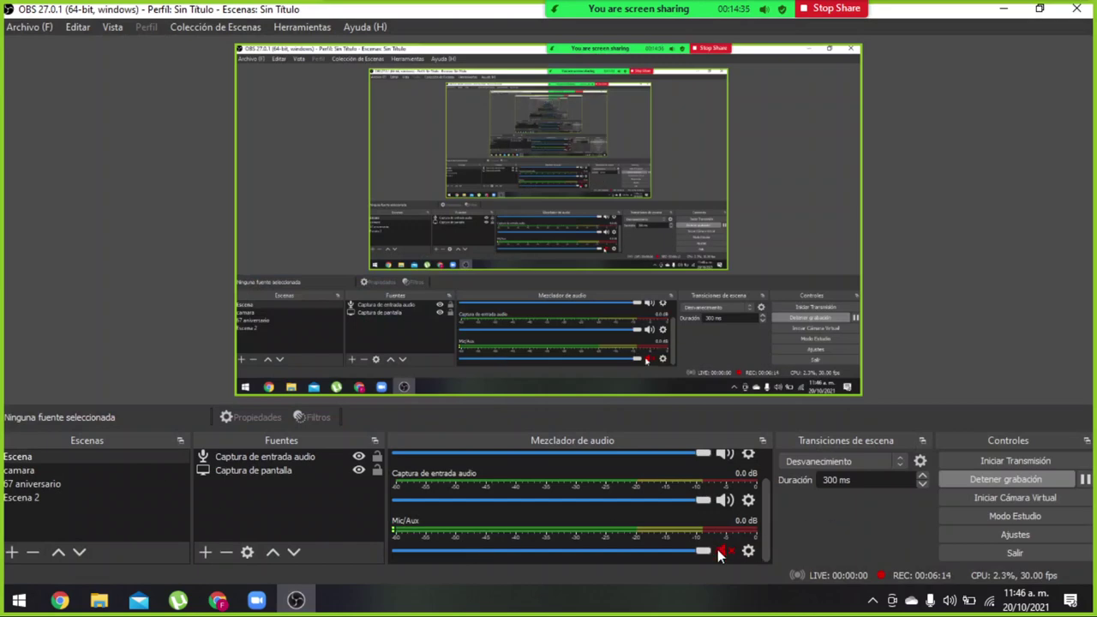
click(1008, 15)
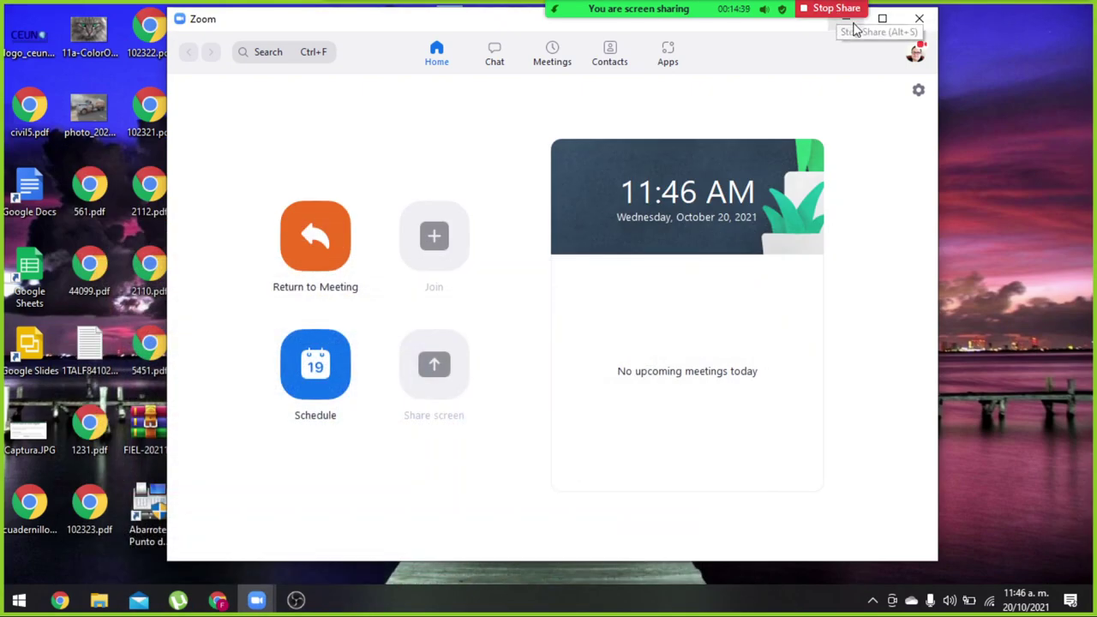
Minimize Zoom and launch Adobe Photoshop from its desktop shortcut
click(846, 24)
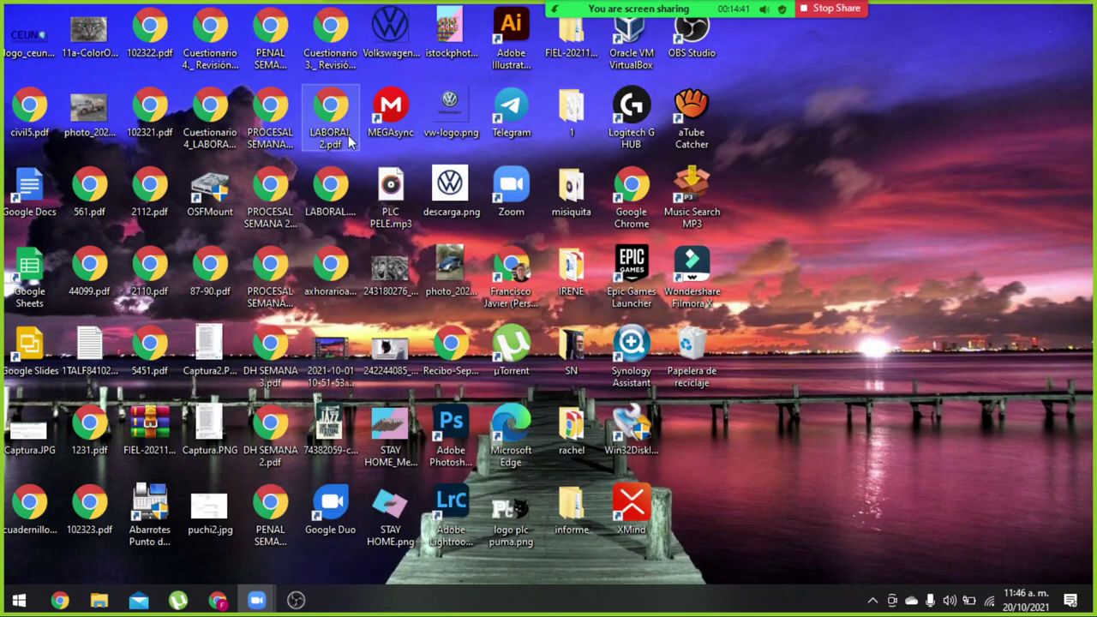
click(454, 410)
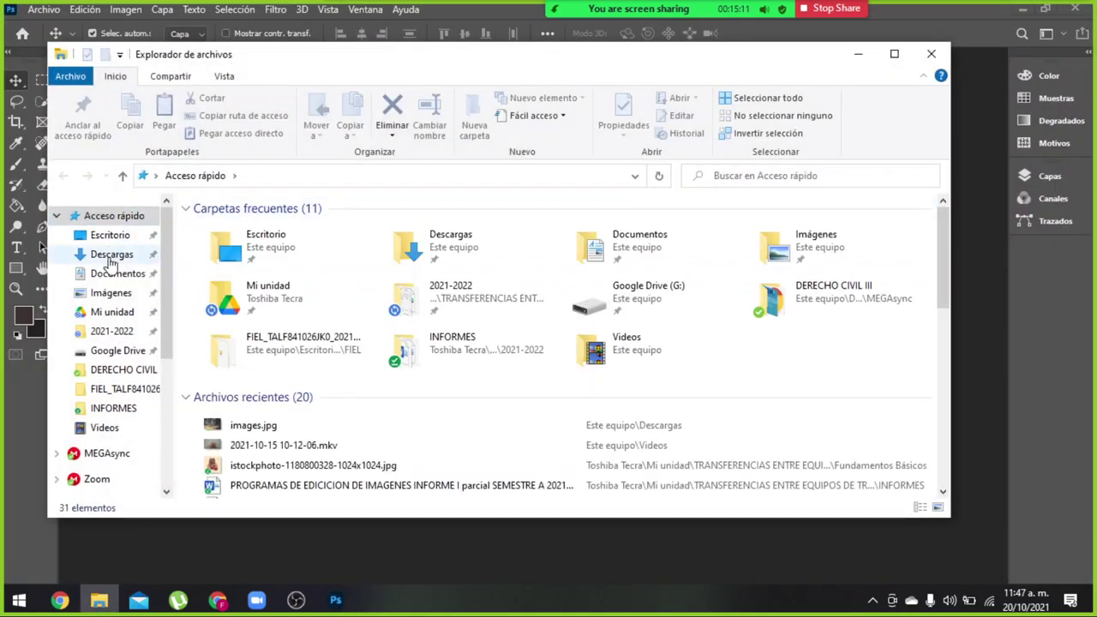
Open 13a-FondoBlancoNegro.jpg from Descargas by dragging it into Photoshop
click(128, 253)
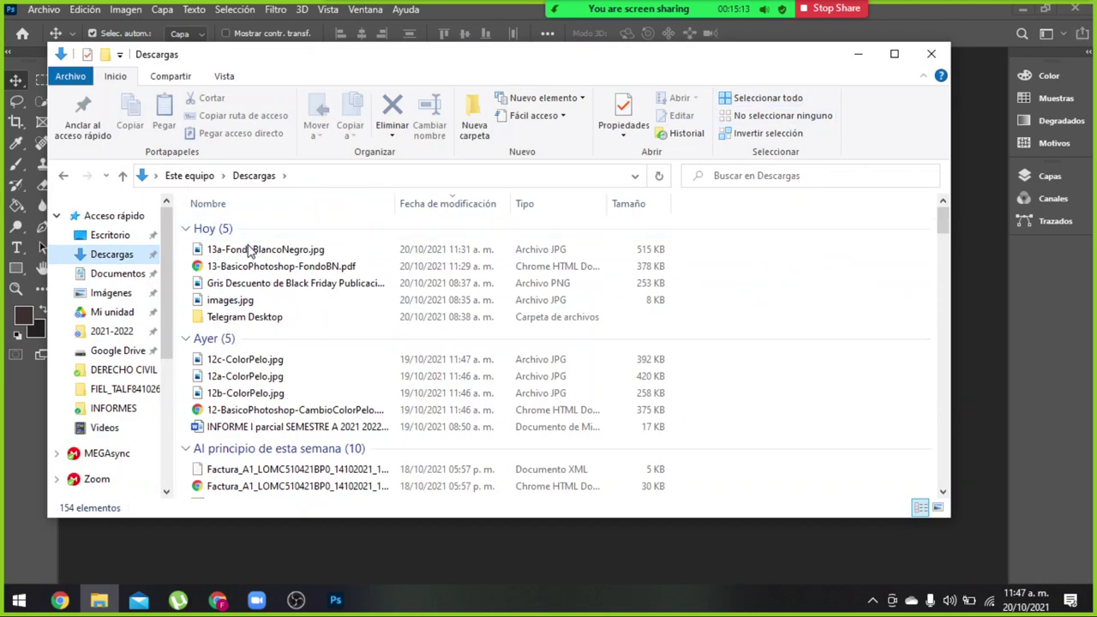
mouse_move(252, 248)
mouse_down()
mouse_move(317, 611)
mouse_move(363, 268)
mouse_up()
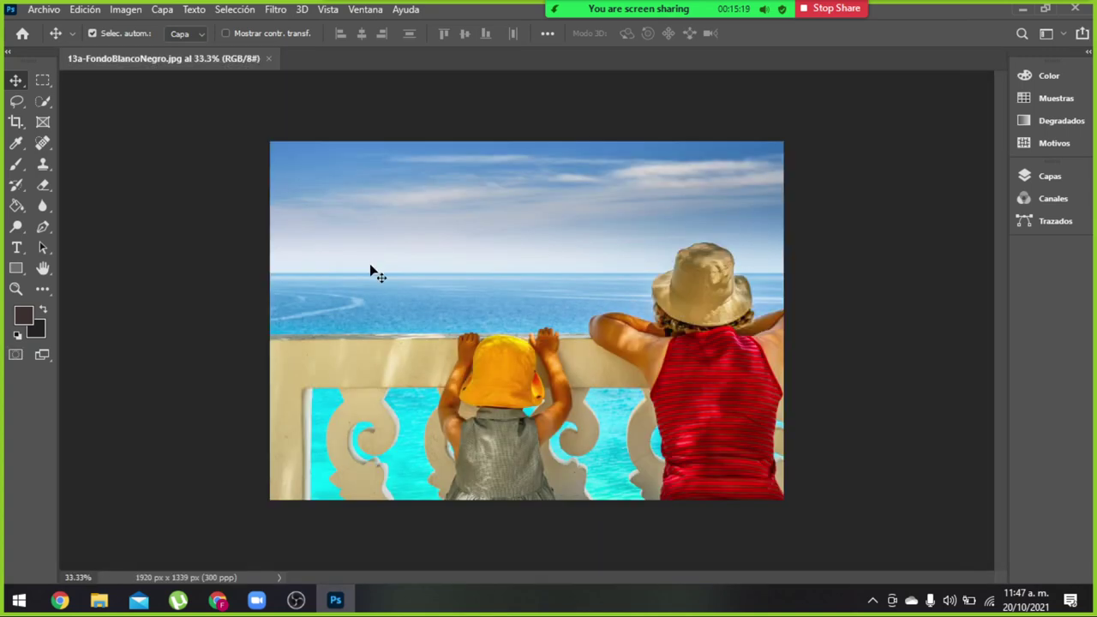
Switch to the Quick Selection Tool and set its brush size to 37 px
scroll(530, 358, up, 3)
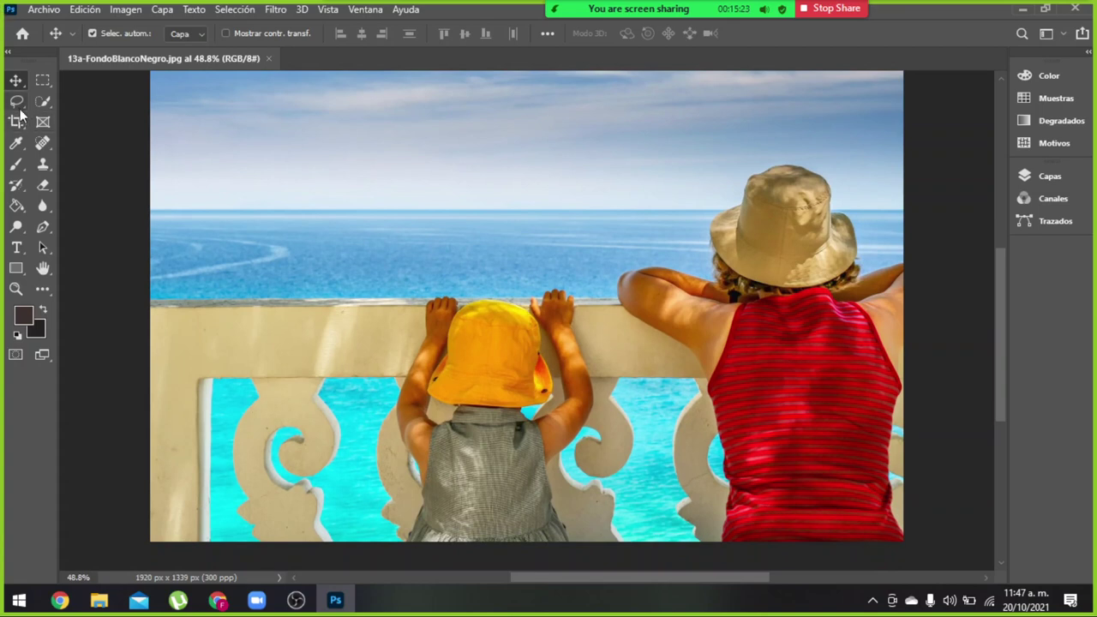
click(19, 107)
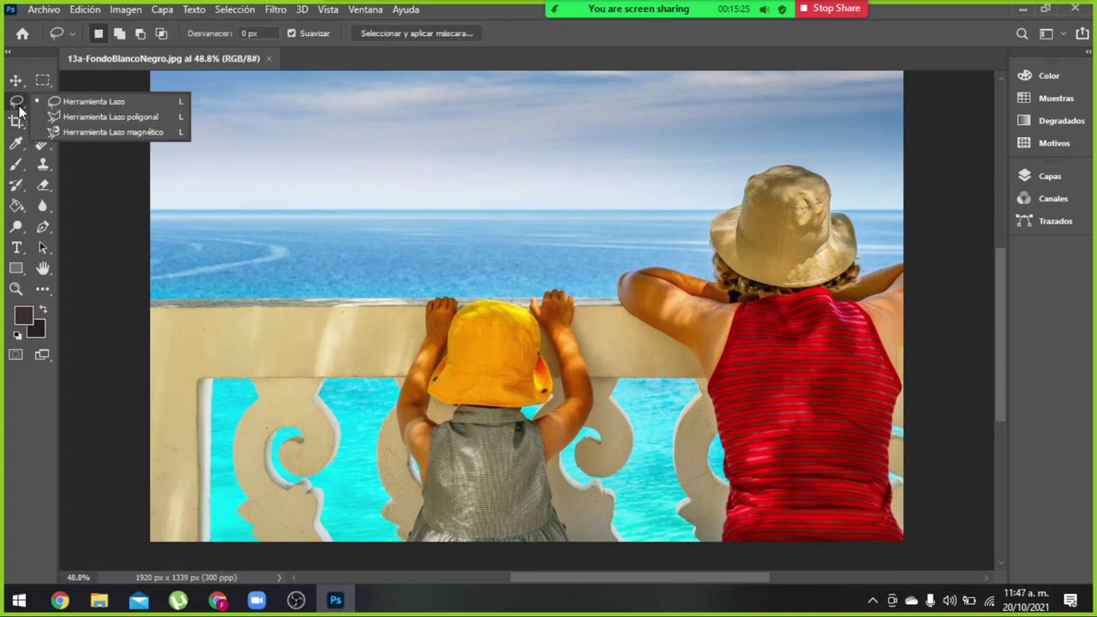
click(18, 108)
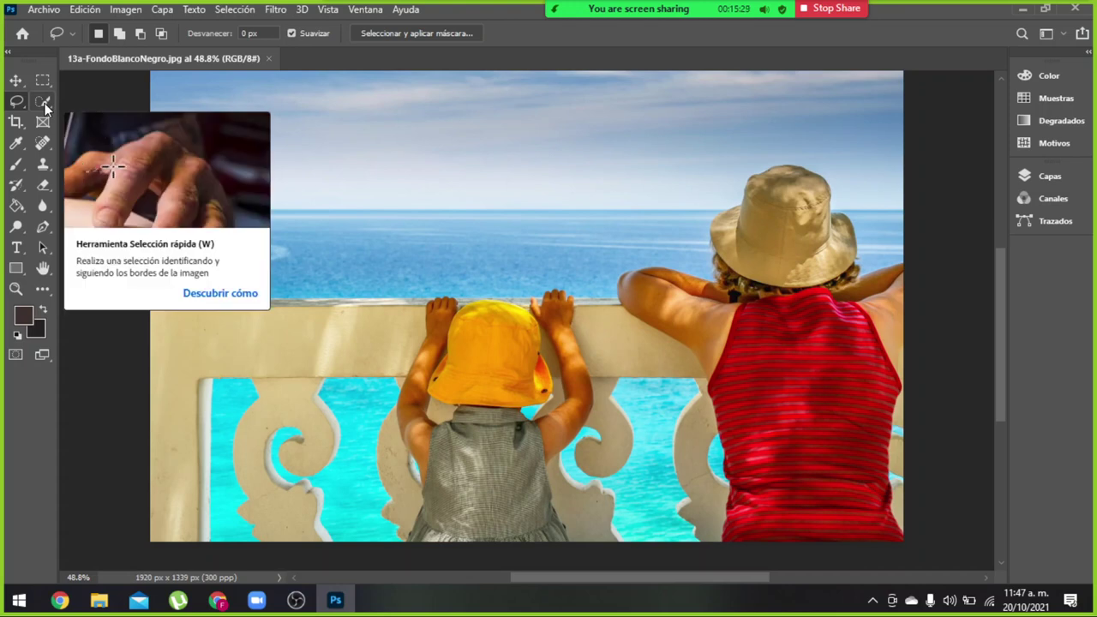
click(45, 107)
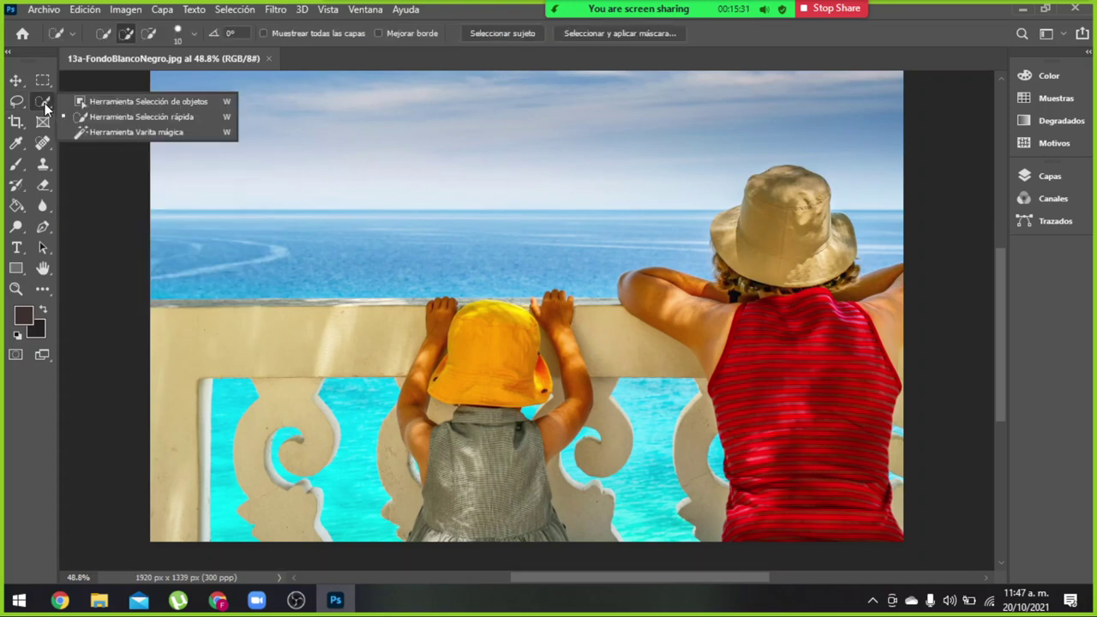
click(134, 119)
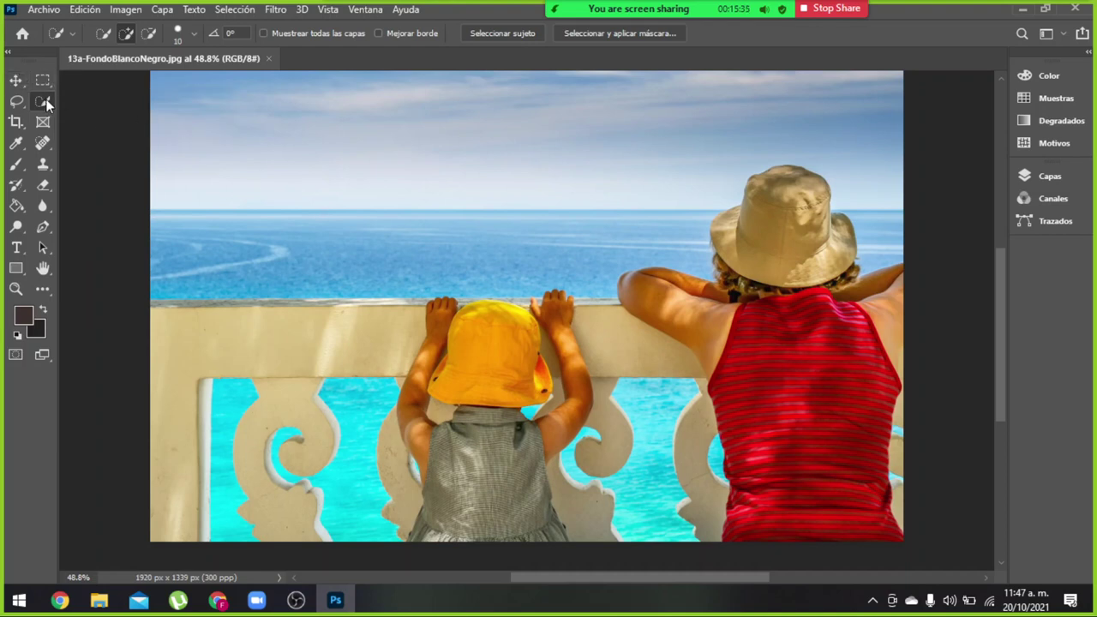
click(197, 35)
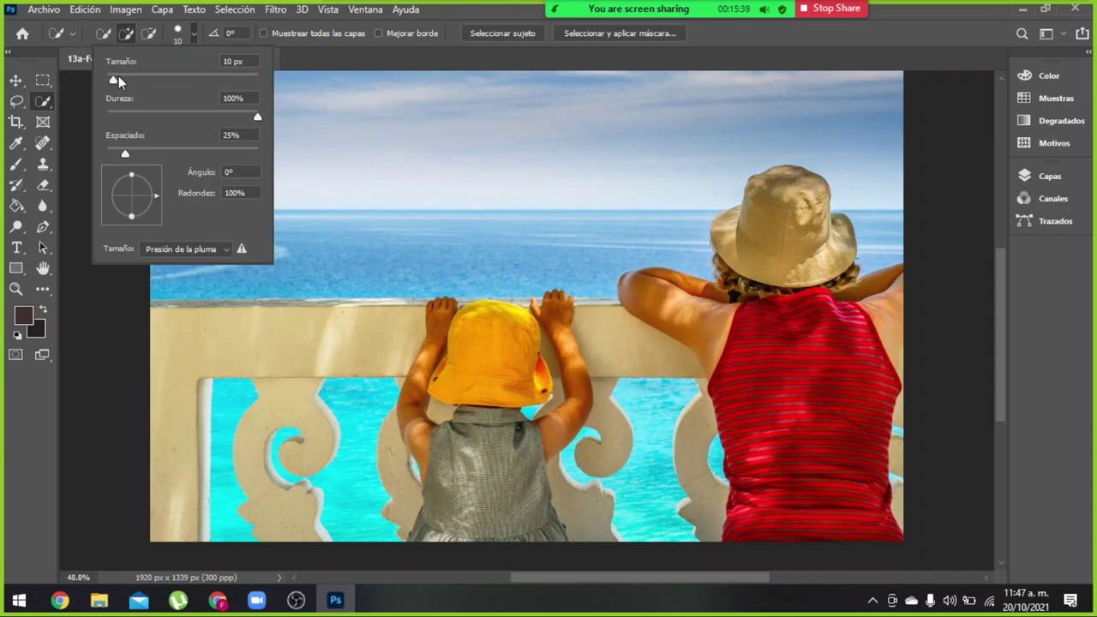
drag(114, 80, 135, 82)
Select the child from the yellow hat down over the raised arms and grey dress
key(Return)
click(504, 339)
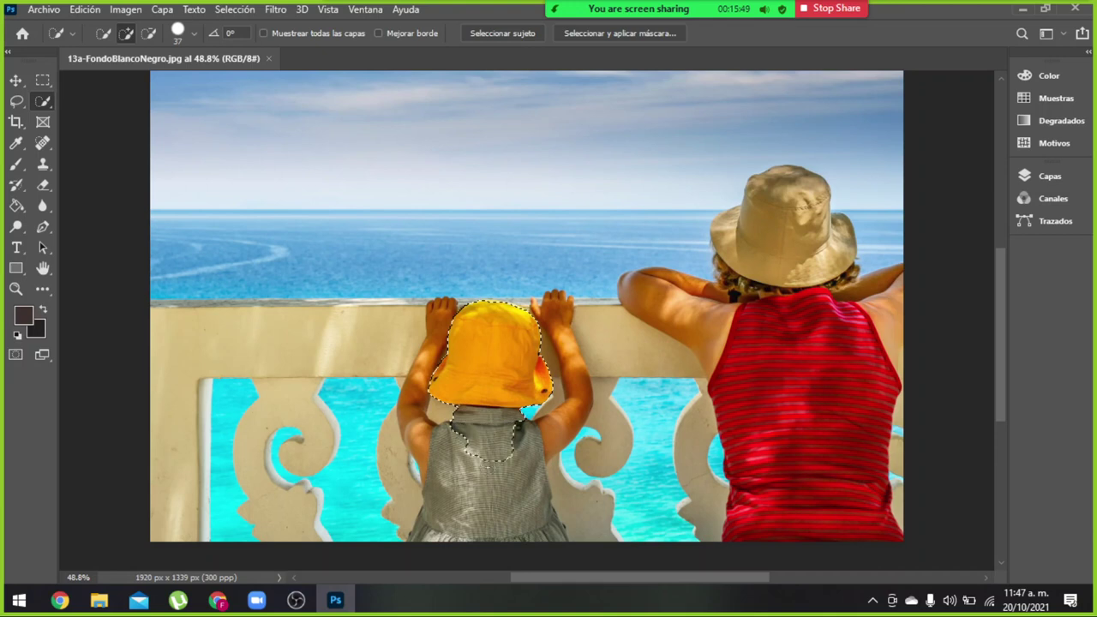
mouse_move(504, 495)
mouse_down()
mouse_move(424, 443)
mouse_move(435, 343)
mouse_move(559, 317)
mouse_up()
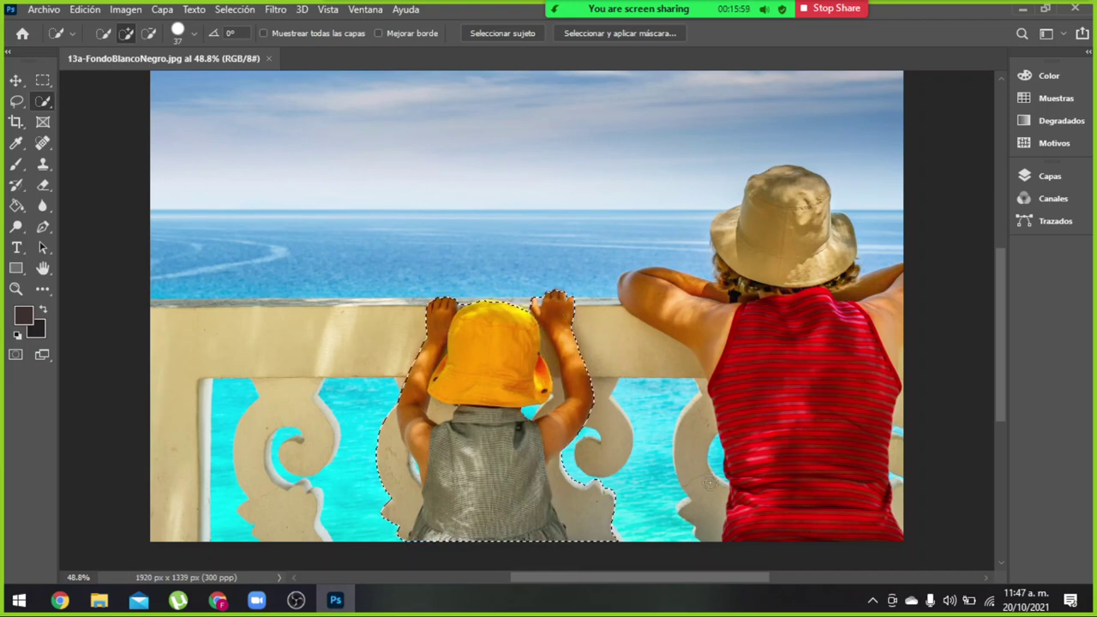
key(alt)
scroll(516, 502, up, 3)
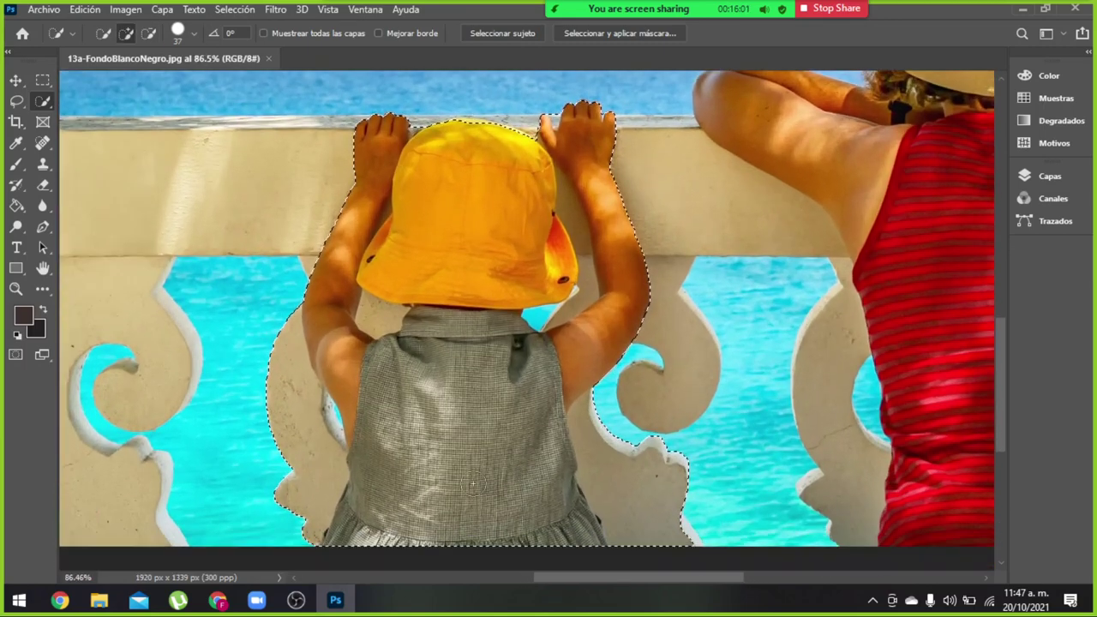
Subtract the balcony patch beside the child's left arm with a smaller brush, then resize it to 8 px
scroll(334, 420, down, 2)
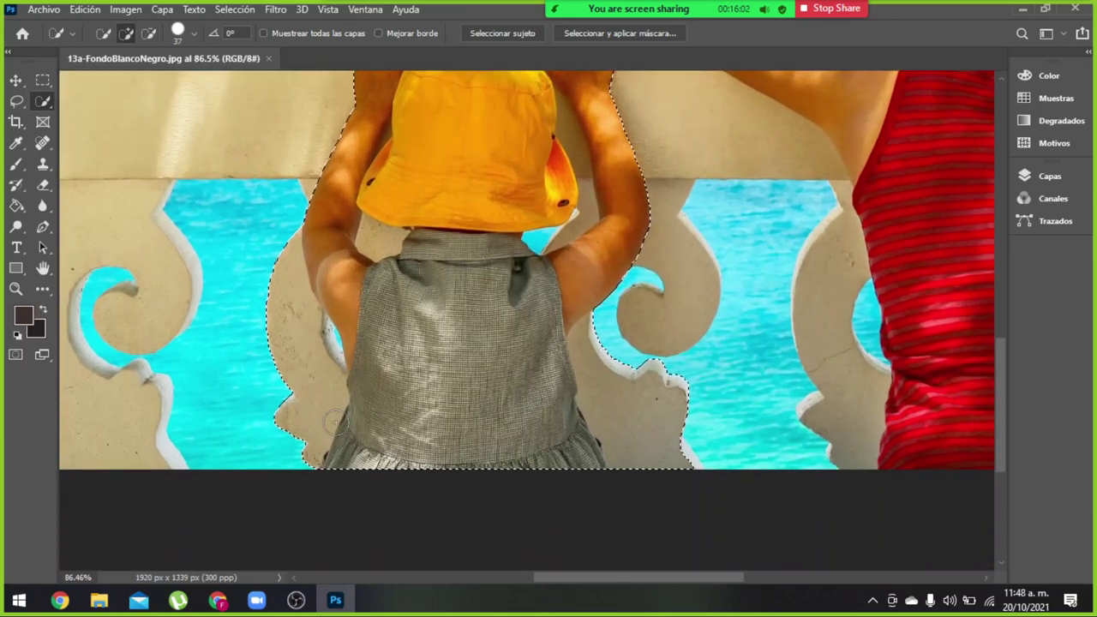
click(146, 34)
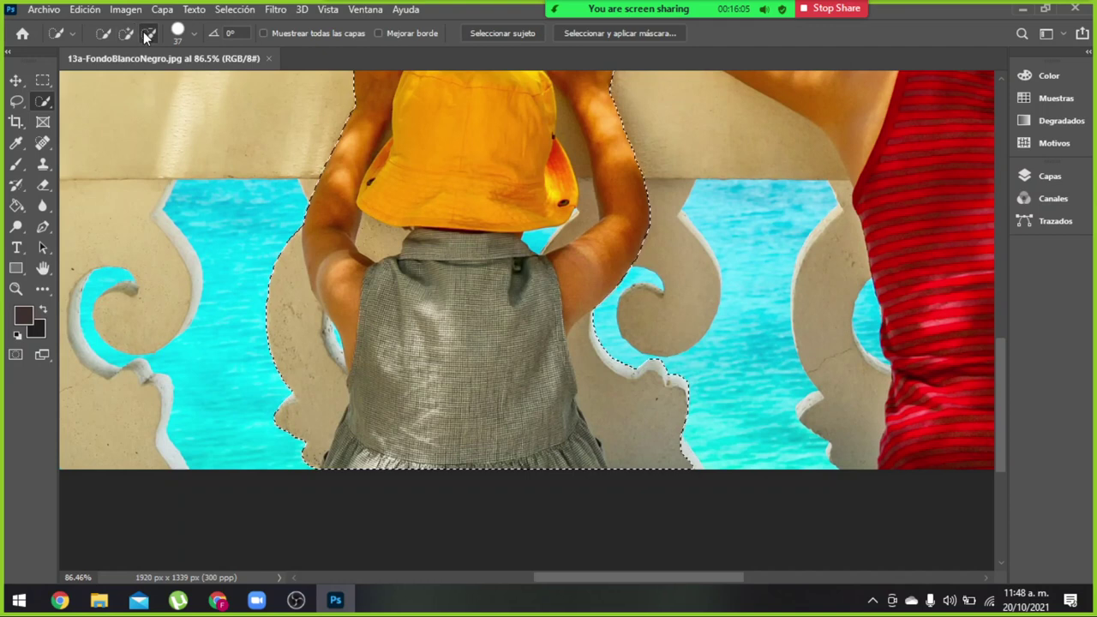
click(192, 35)
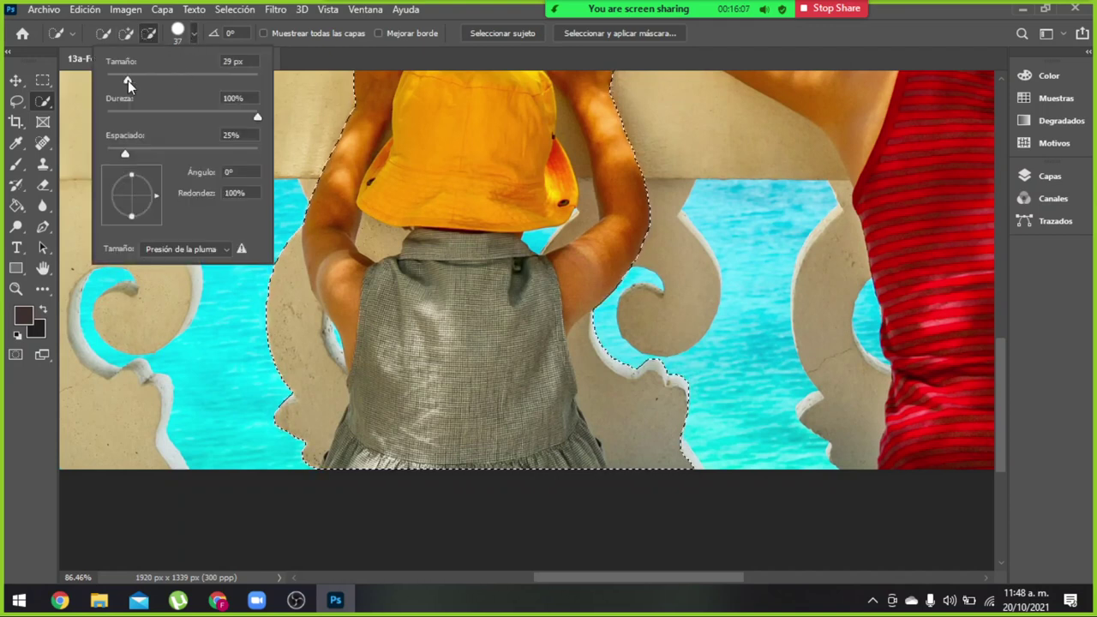
drag(128, 80, 118, 81)
key(Return)
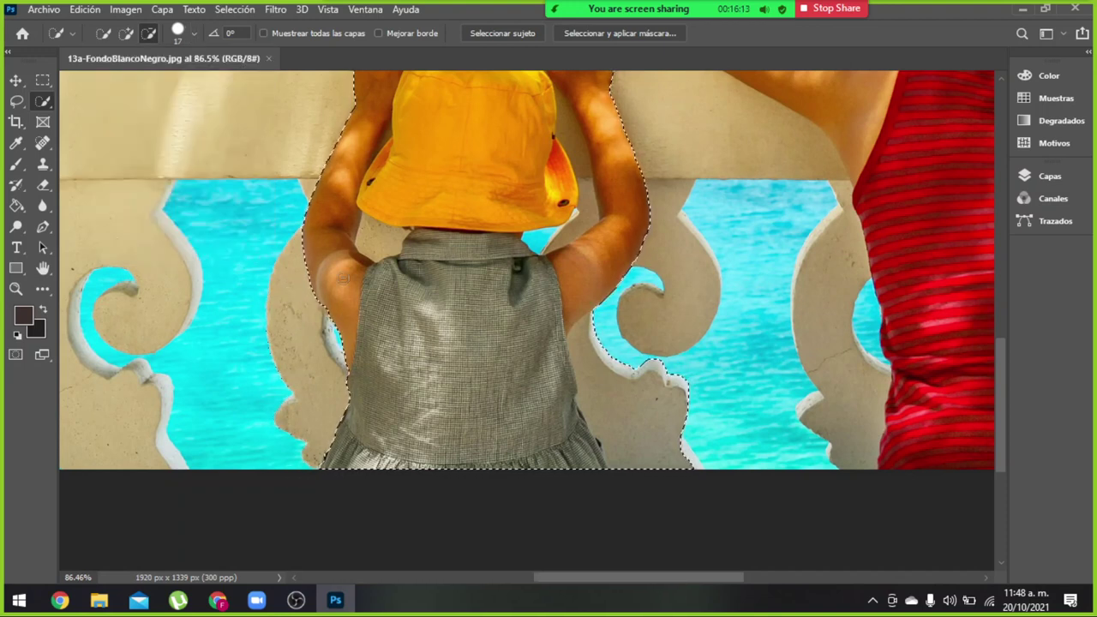
drag(385, 240, 370, 248)
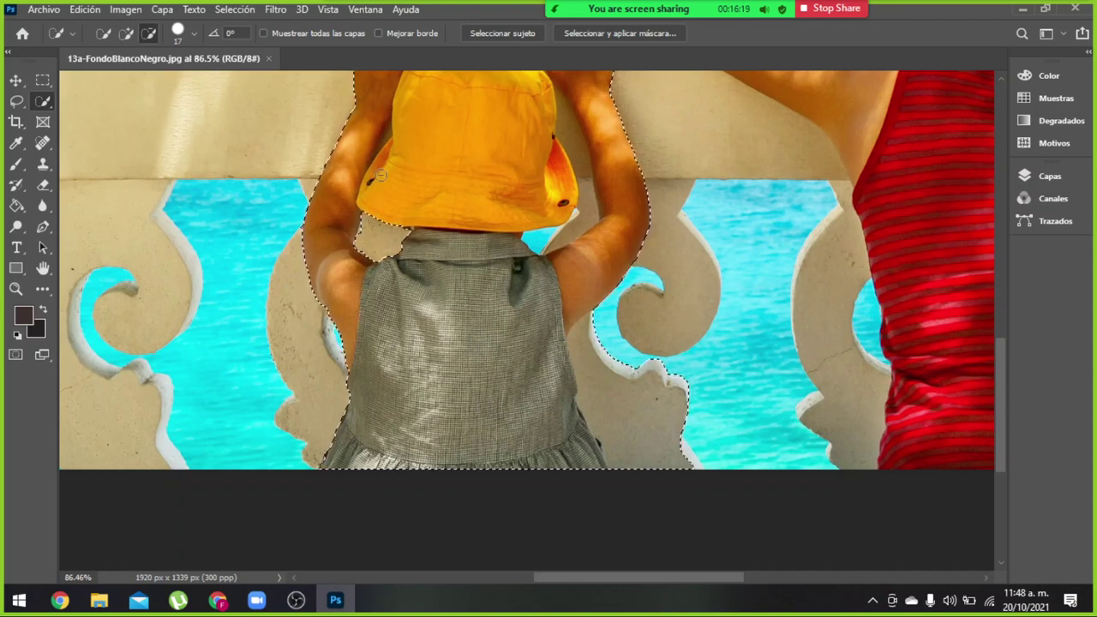
click(194, 33)
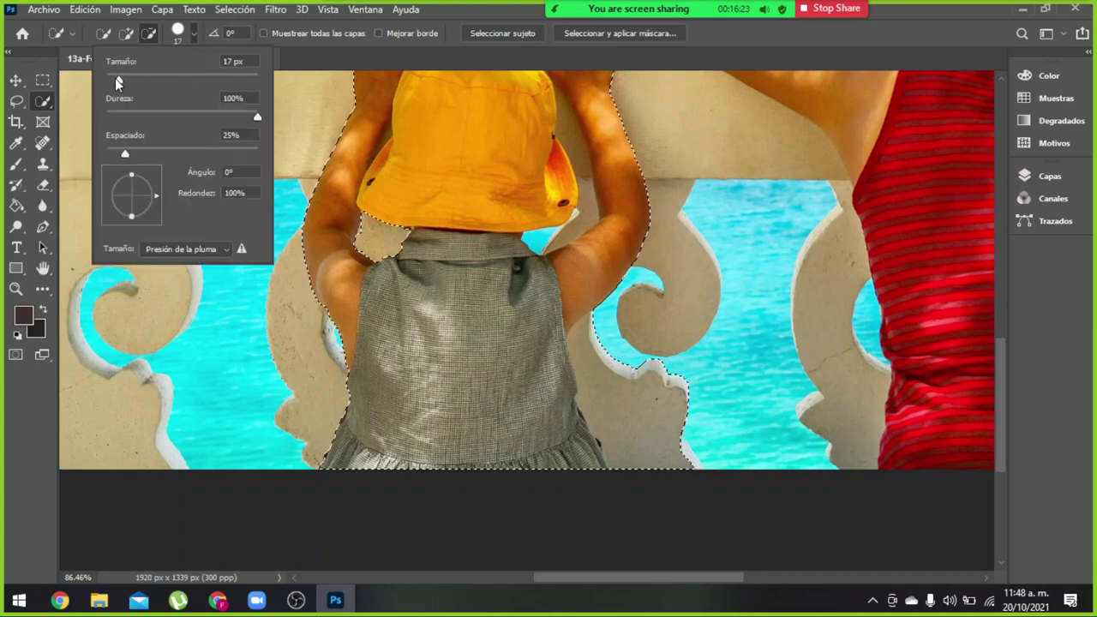
drag(118, 83, 112, 80)
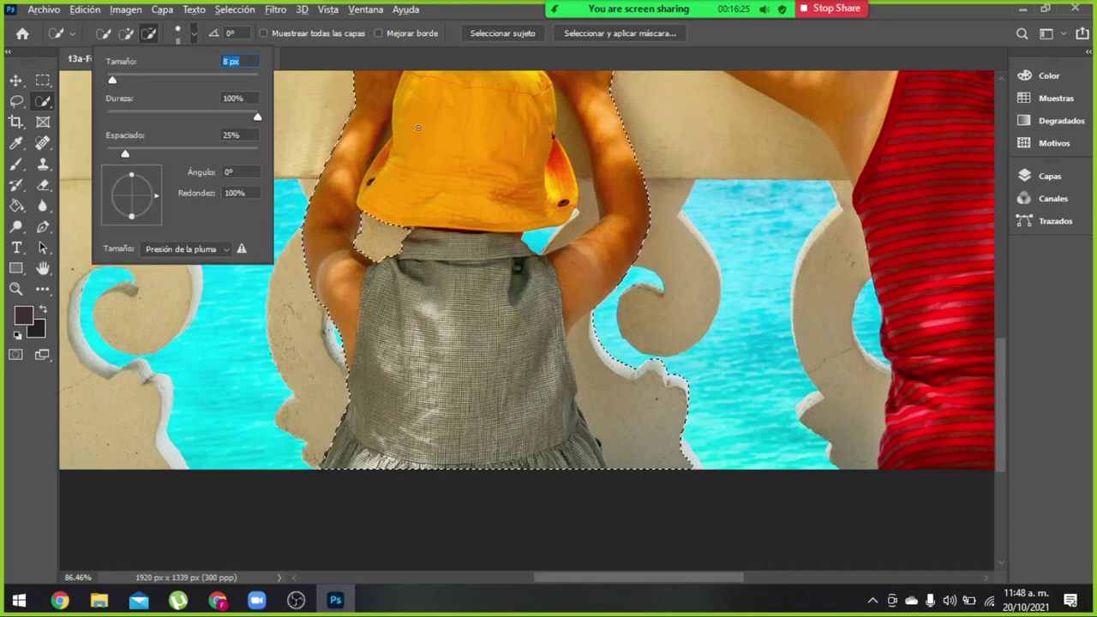
Zoom in and subtract the background gaps along the hat edge using a 1 px brush
click(192, 34)
scroll(374, 140, up, 2)
scroll(374, 140, up, 2)
scroll(375, 140, up, 1)
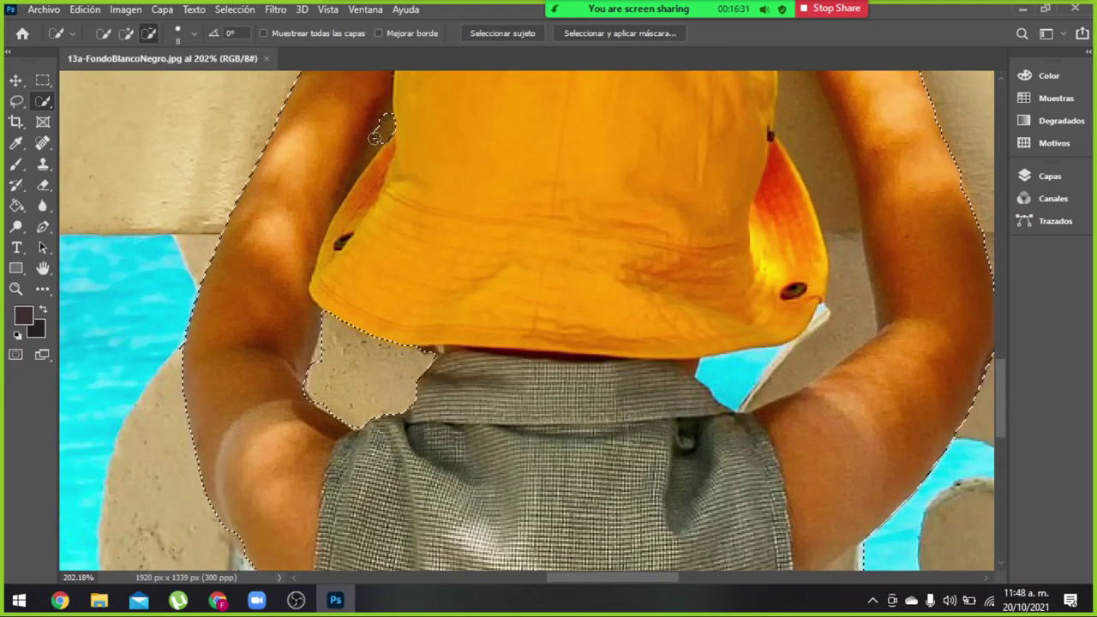
click(374, 140)
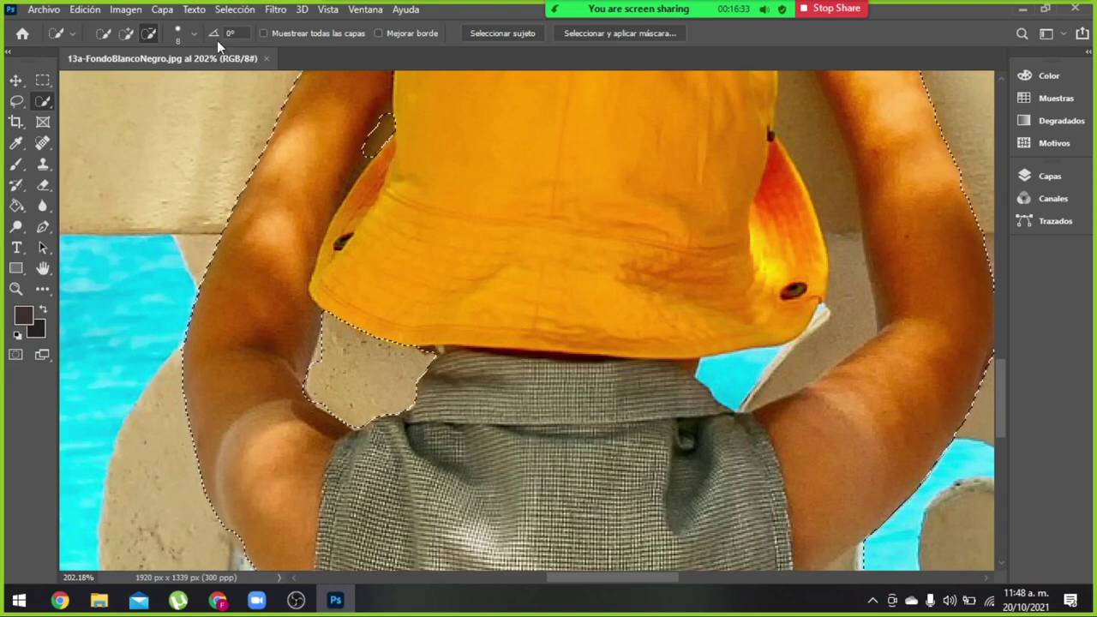
click(196, 33)
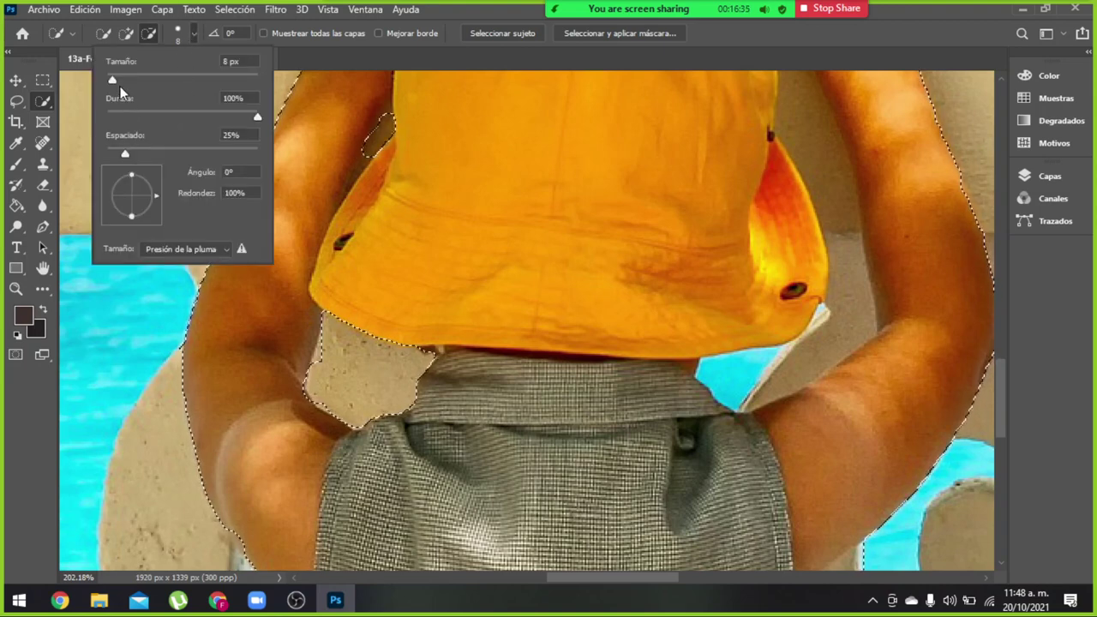
drag(112, 79, 92, 81)
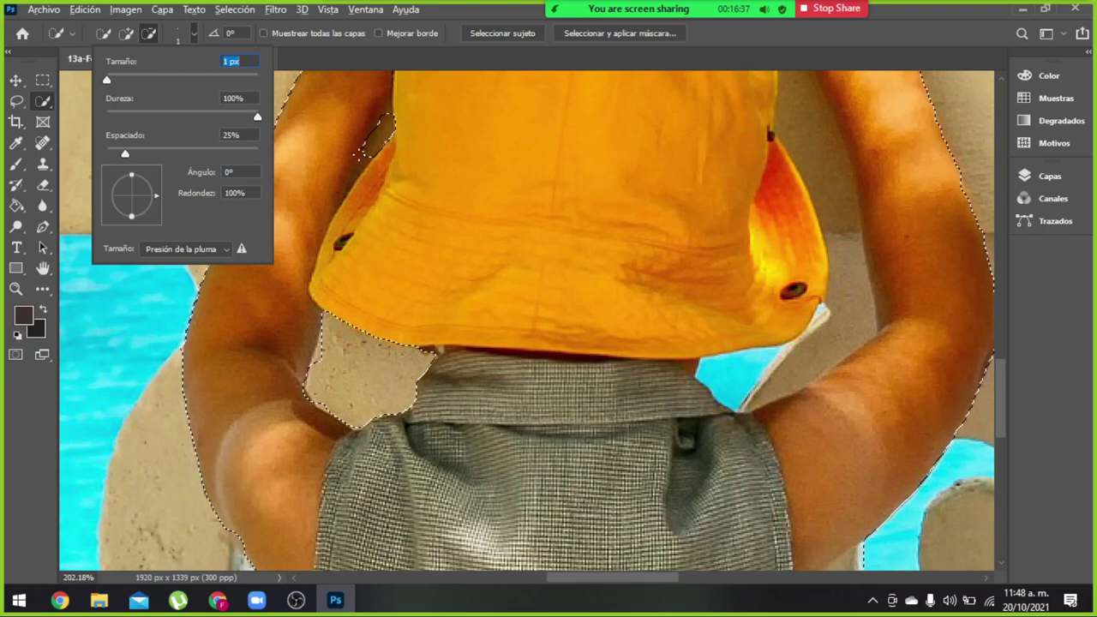
click(193, 34)
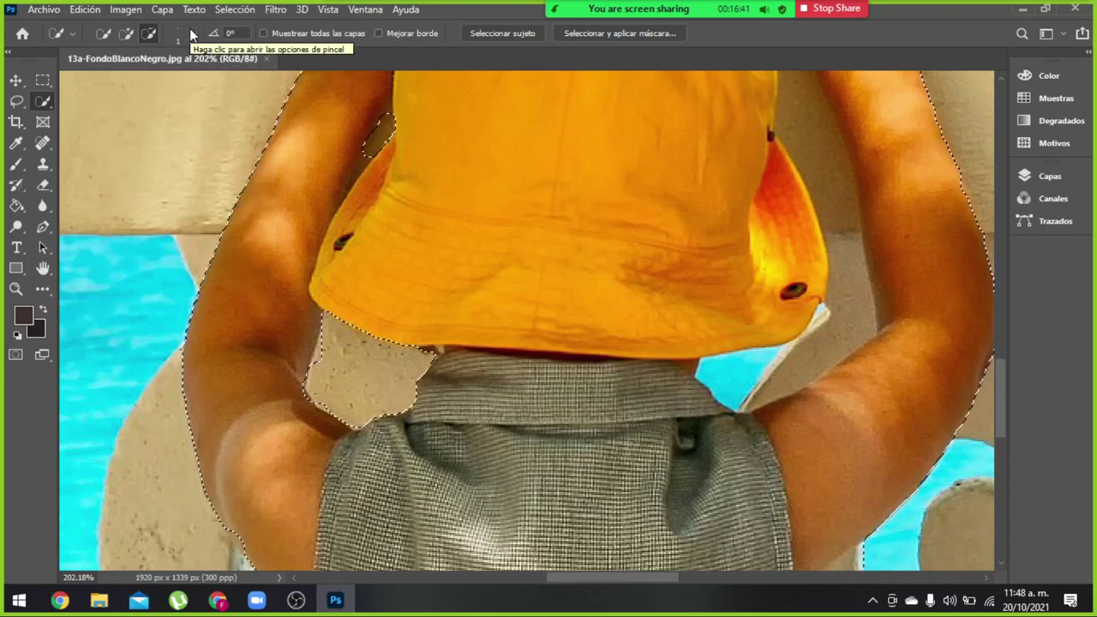
scroll(428, 180, up, 3)
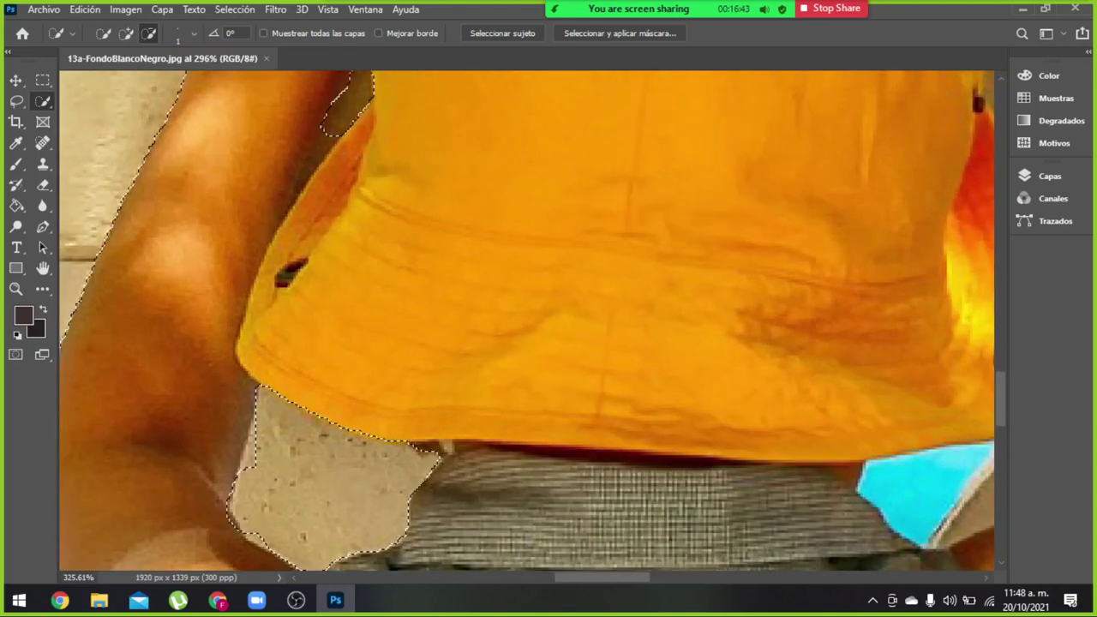
mouse_move(360, 85)
mouse_down()
mouse_move(325, 141)
mouse_move(308, 108)
mouse_up()
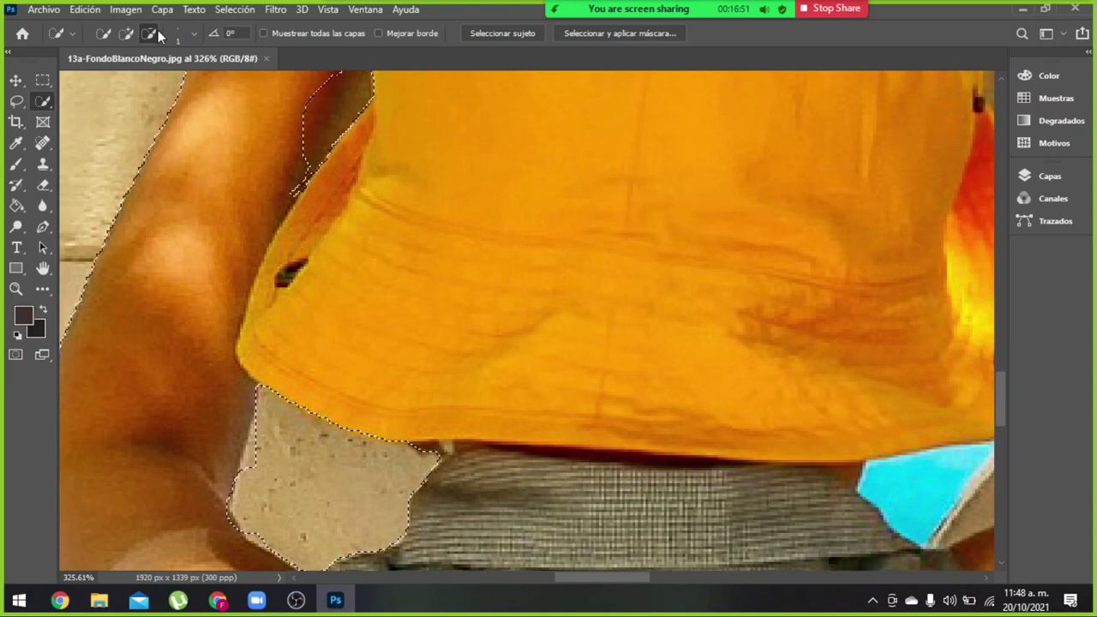
Add the left arm back into the selection and trim the selection edge along it
key(alt)
drag(300, 187, 319, 124)
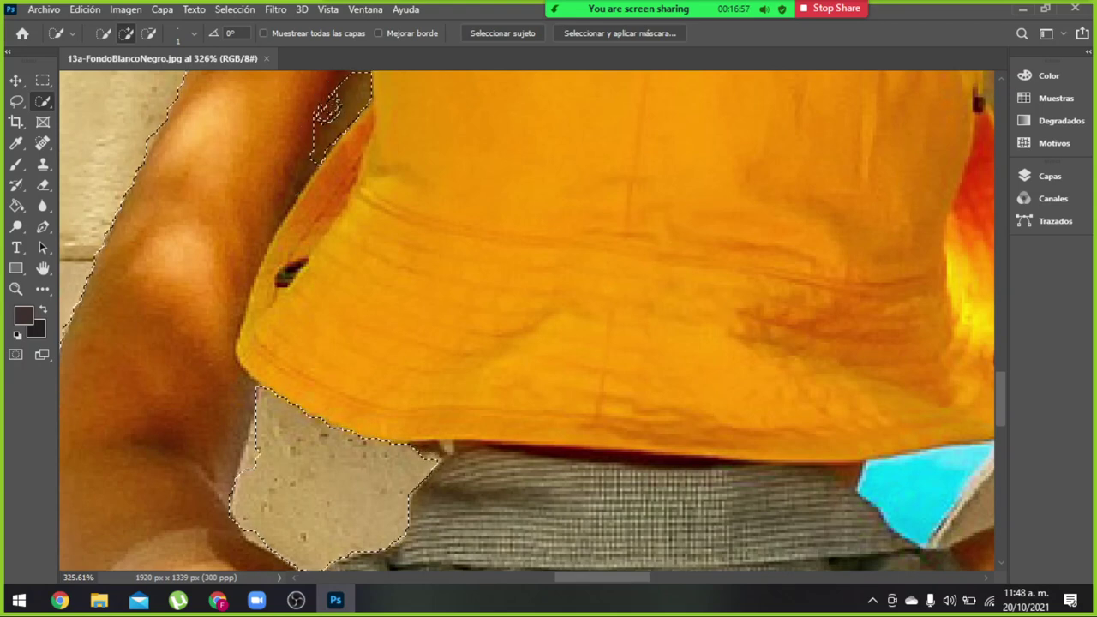
scroll(336, 116, up, 3)
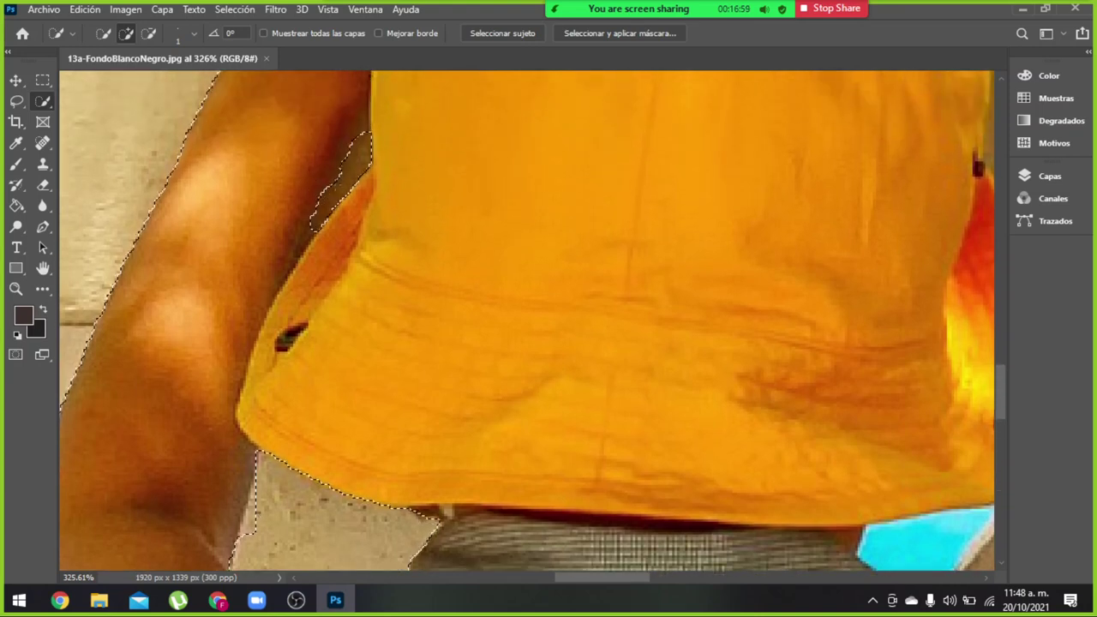
scroll(343, 172, up, 2)
scroll(343, 180, up, 1)
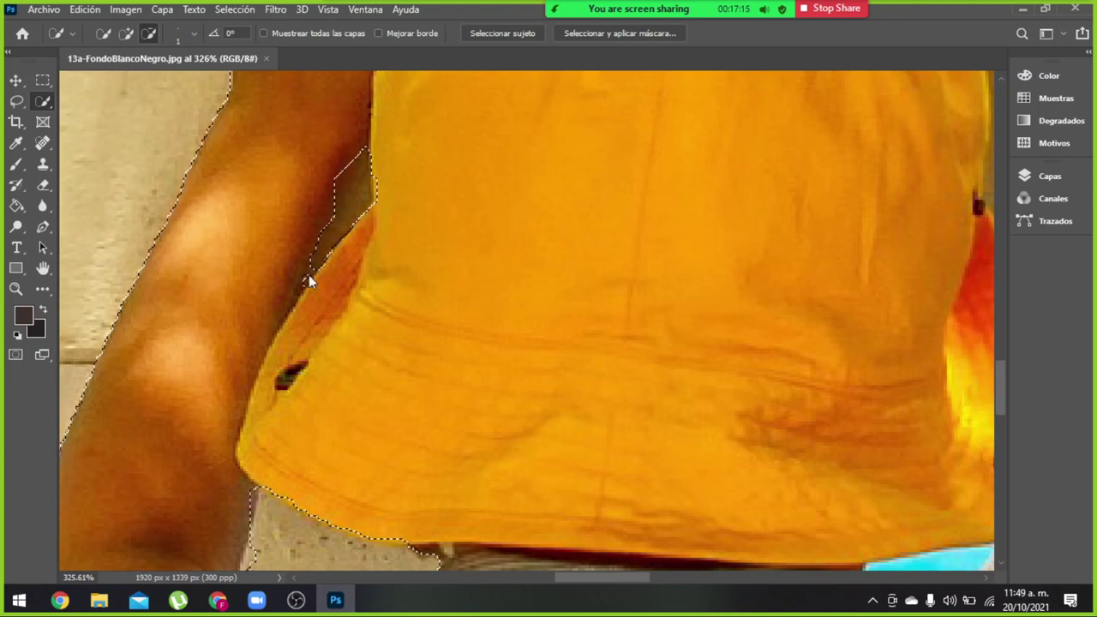
scroll(305, 279, down, 2)
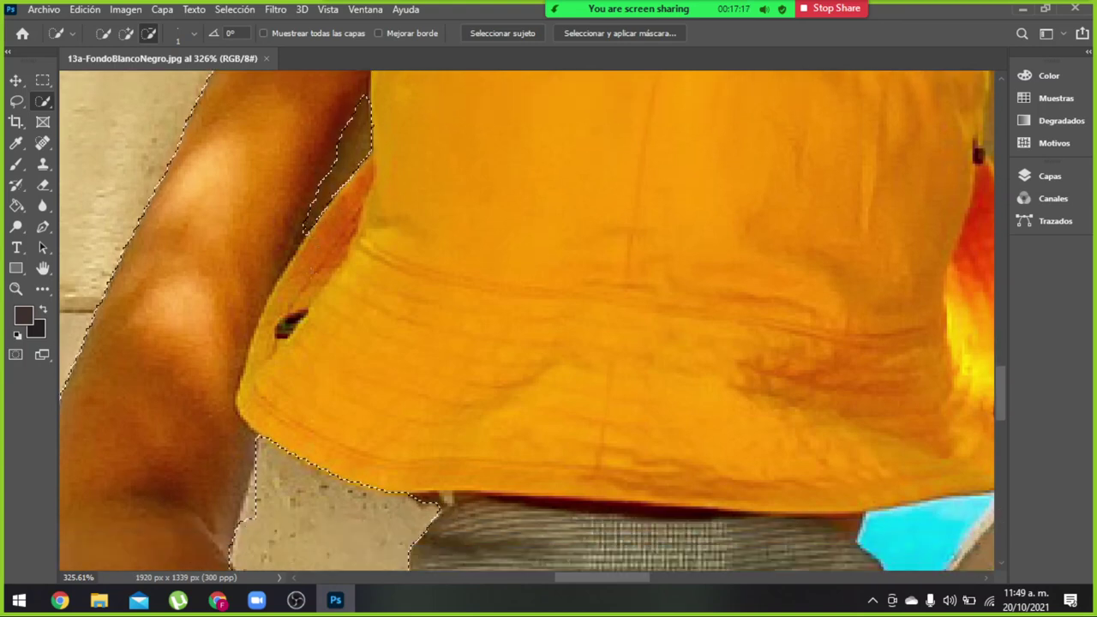
scroll(304, 279, down, 2)
scroll(304, 278, down, 2)
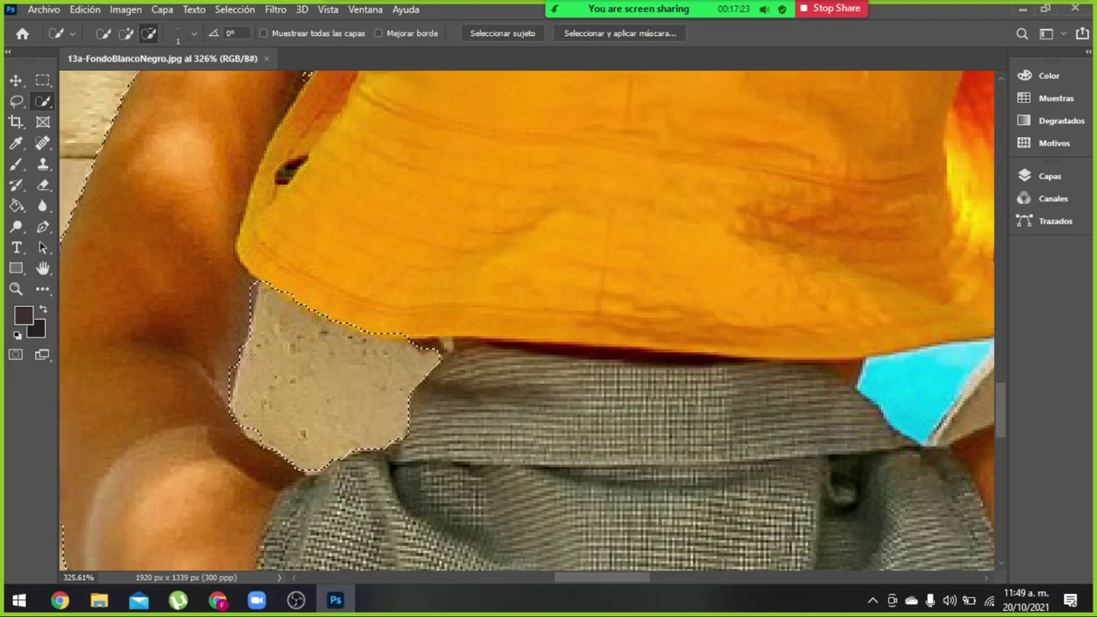
drag(246, 358, 205, 343)
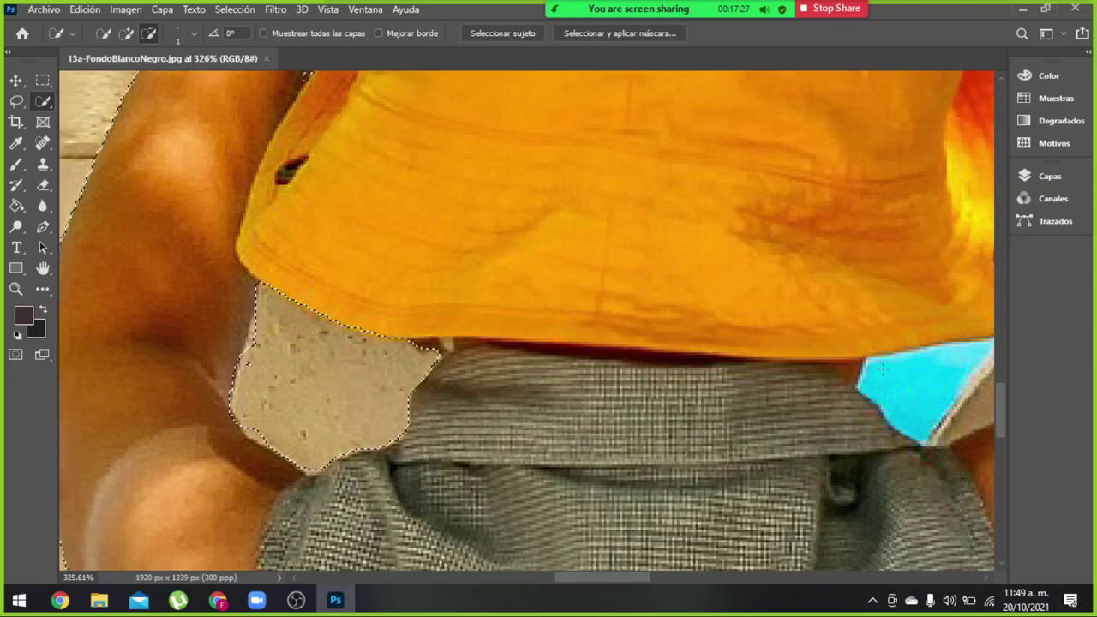
scroll(728, 412, down, 5)
scroll(705, 420, down, 2)
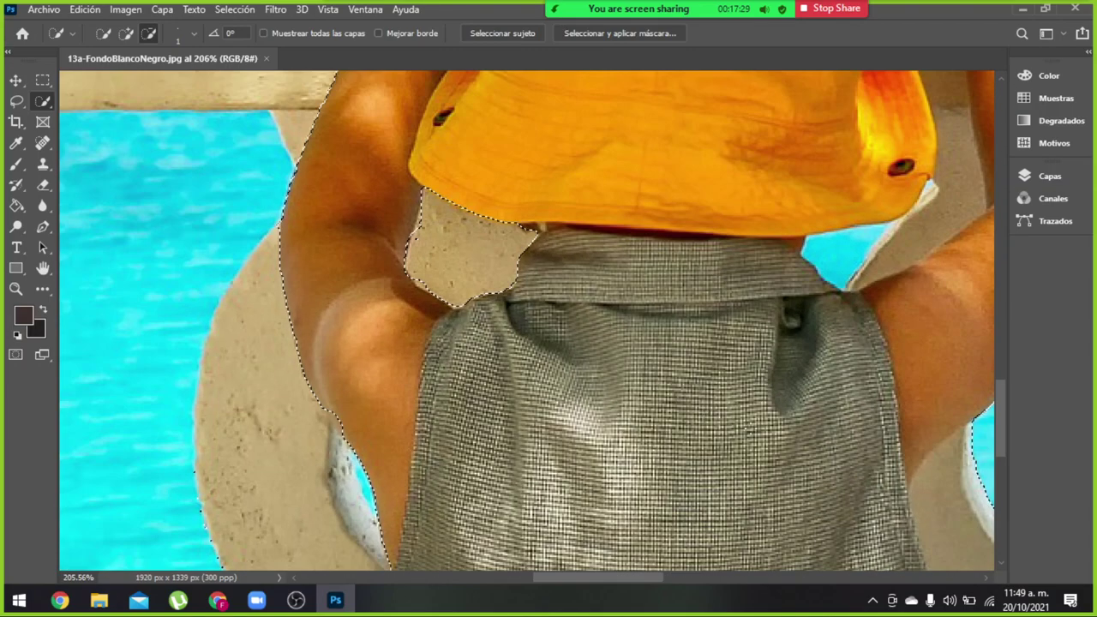
scroll(704, 420, down, 2)
scroll(705, 420, down, 2)
scroll(705, 420, up, 1)
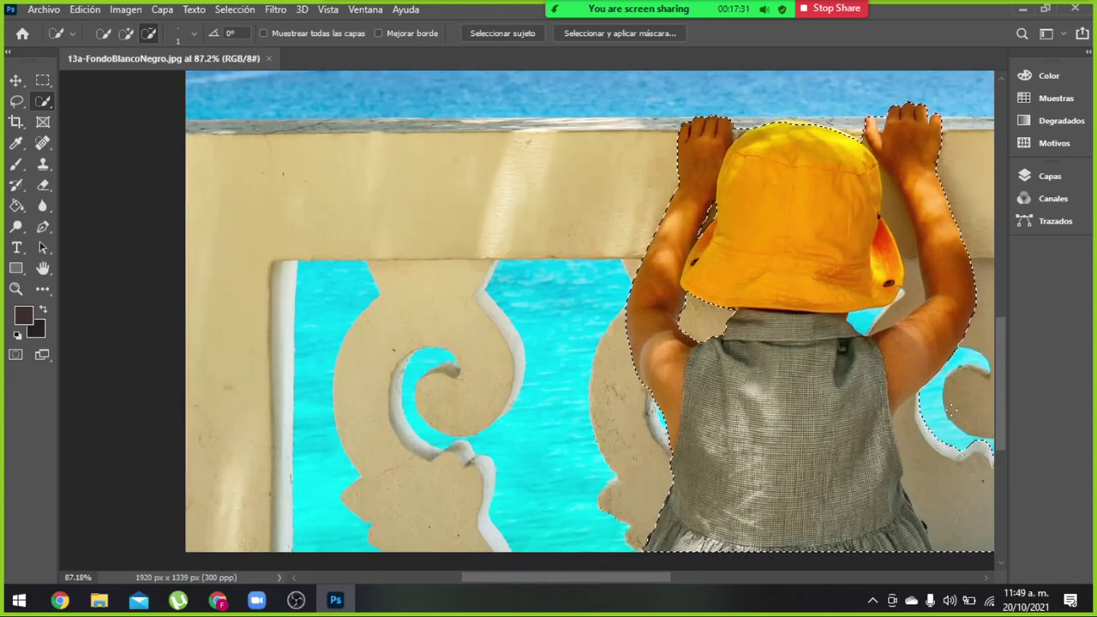
scroll(704, 420, down, 1)
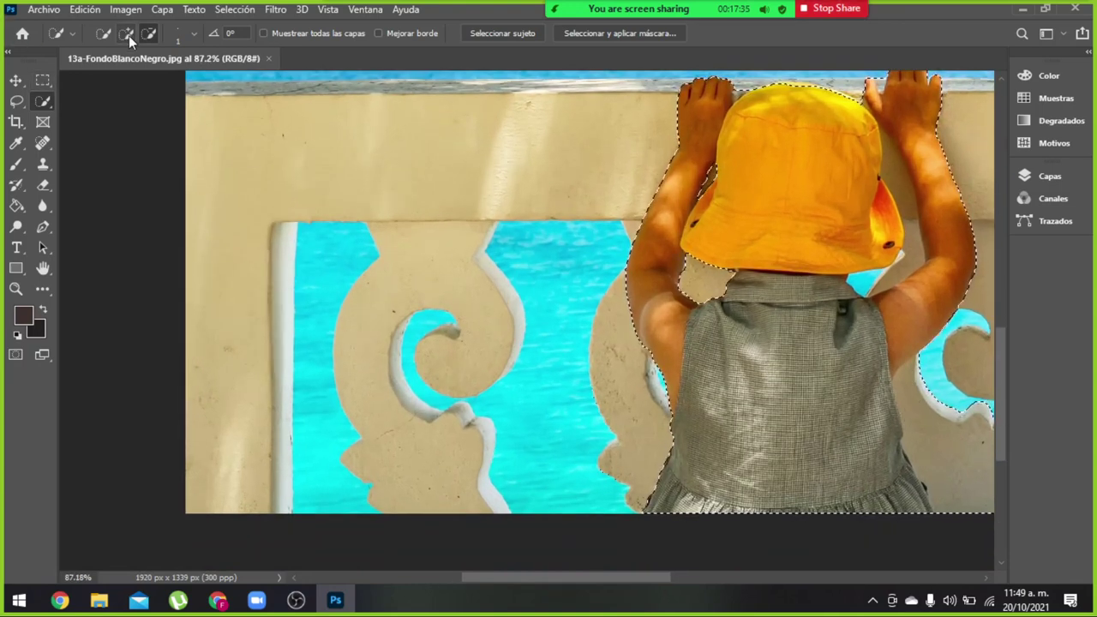
Remove the railing beside the child's back and set the brush to about 33 px
click(195, 35)
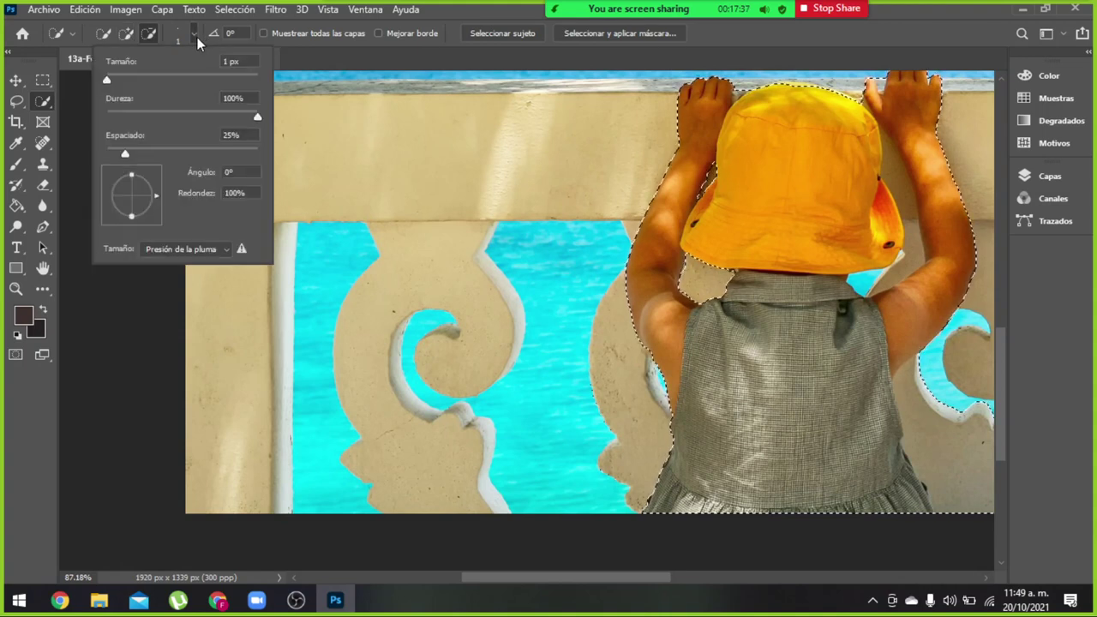
click(921, 454)
drag(922, 455, 916, 422)
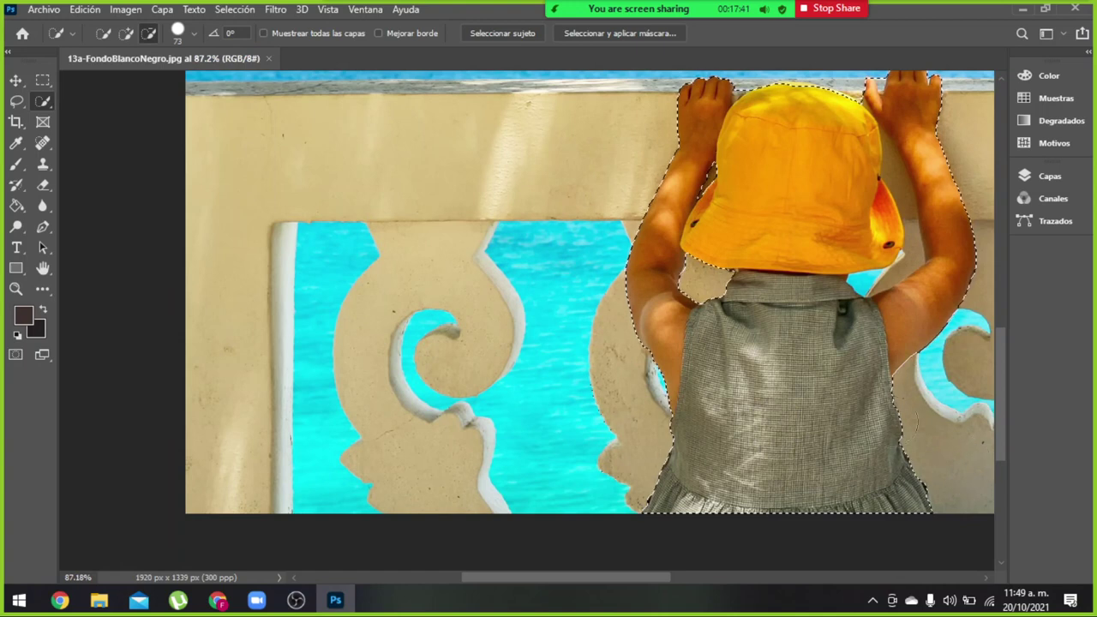
click(196, 34)
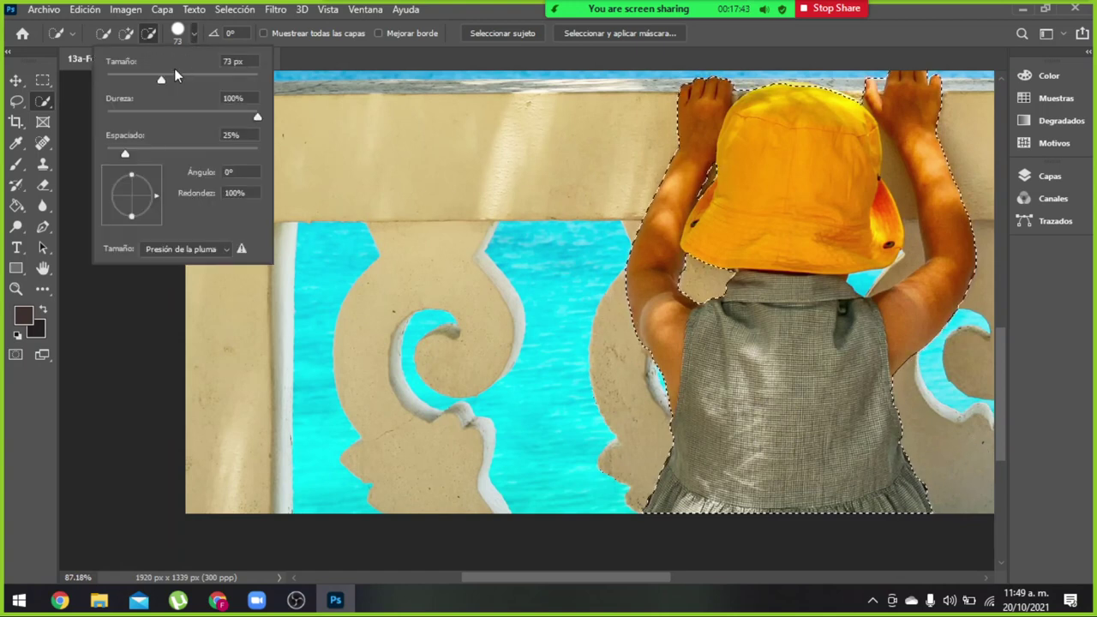
drag(161, 84, 148, 87)
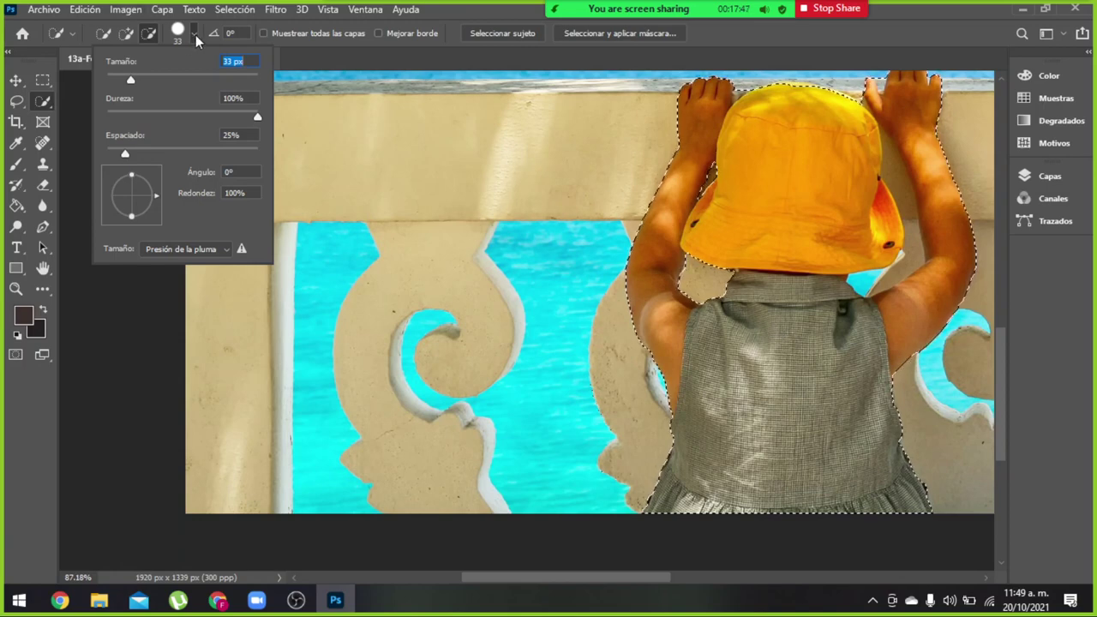
key(Return)
Add the woman's red striped top, shoulders, left arm and hat to the selection
scroll(785, 360, right, 3)
scroll(754, 368, right, 3)
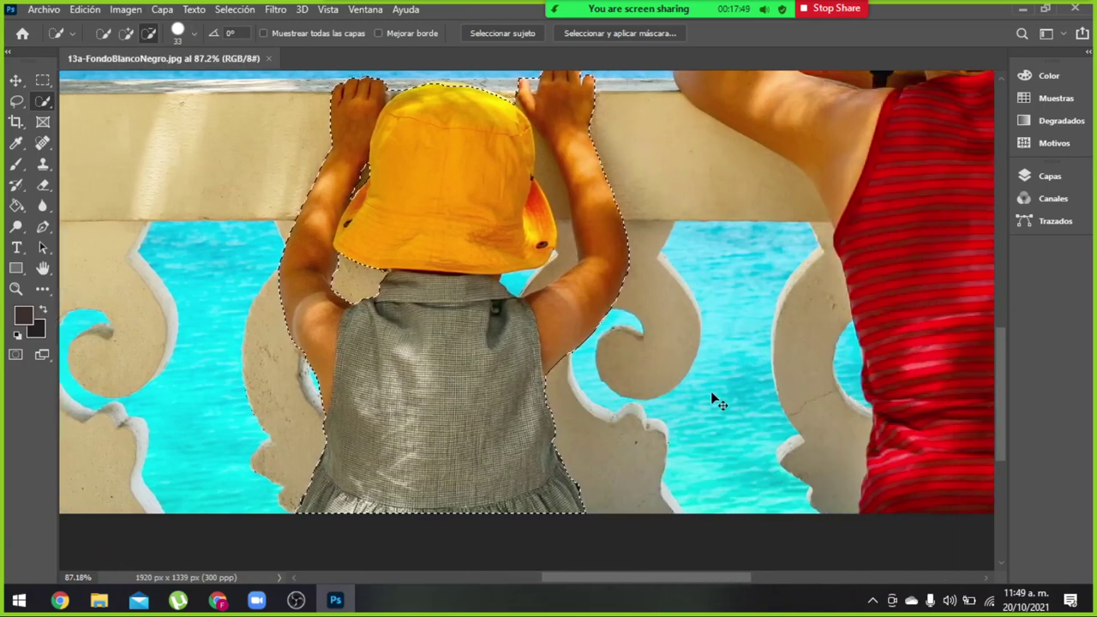
scroll(711, 393, right, 3)
scroll(697, 395, right, 2)
scroll(674, 404, right, 1)
scroll(655, 385, right, 2)
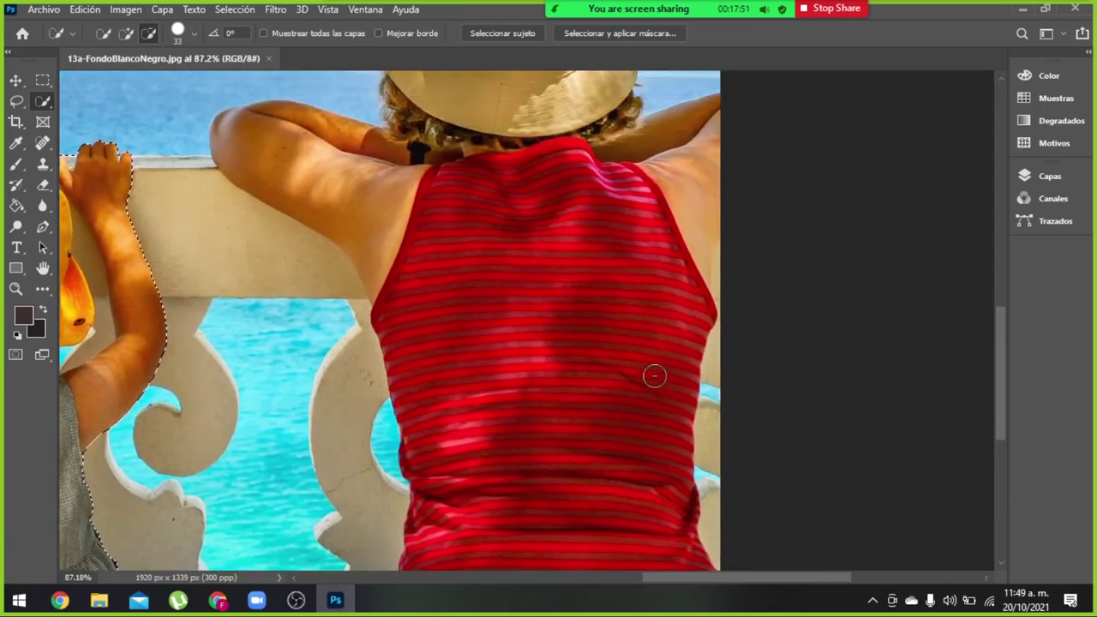
scroll(654, 375, up, 1)
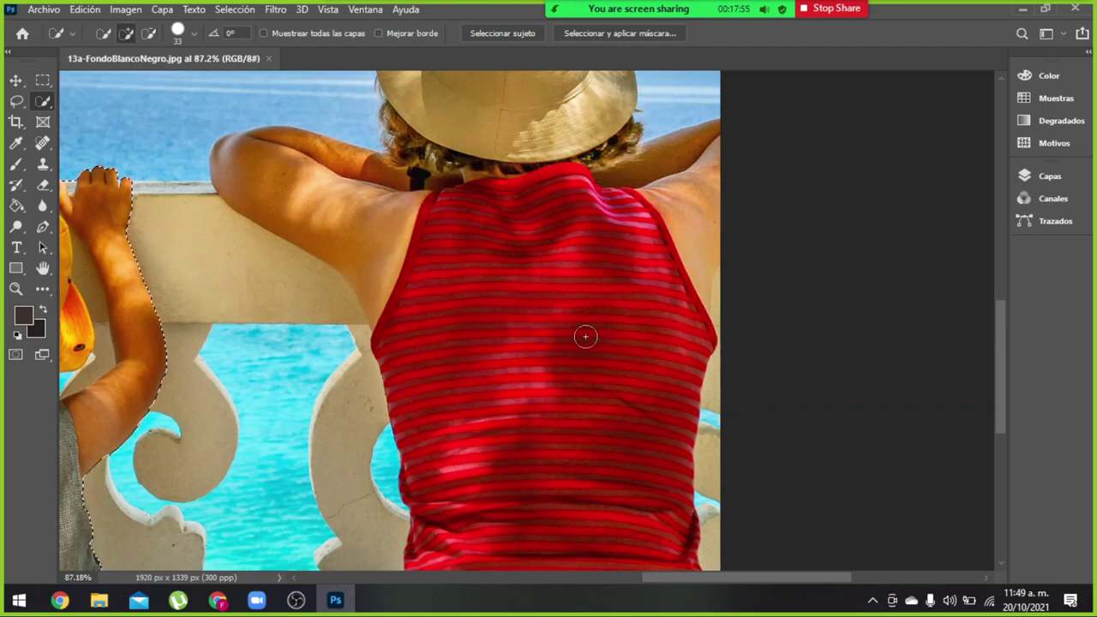
click(532, 343)
mouse_move(560, 234)
mouse_down()
mouse_move(650, 253)
mouse_move(617, 473)
mouse_up()
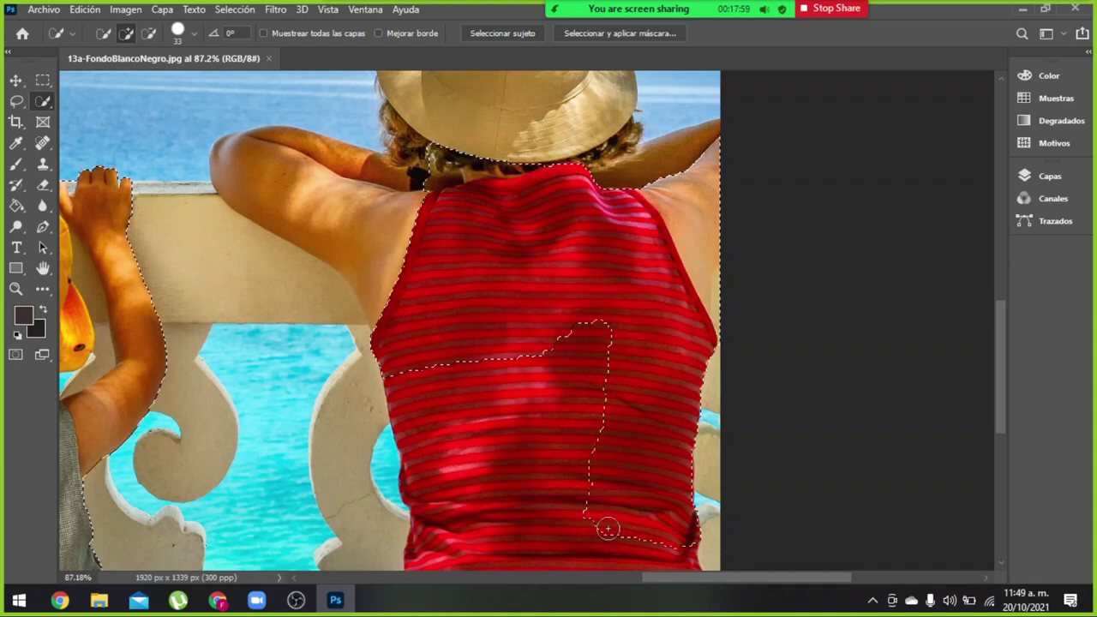
drag(607, 529, 504, 555)
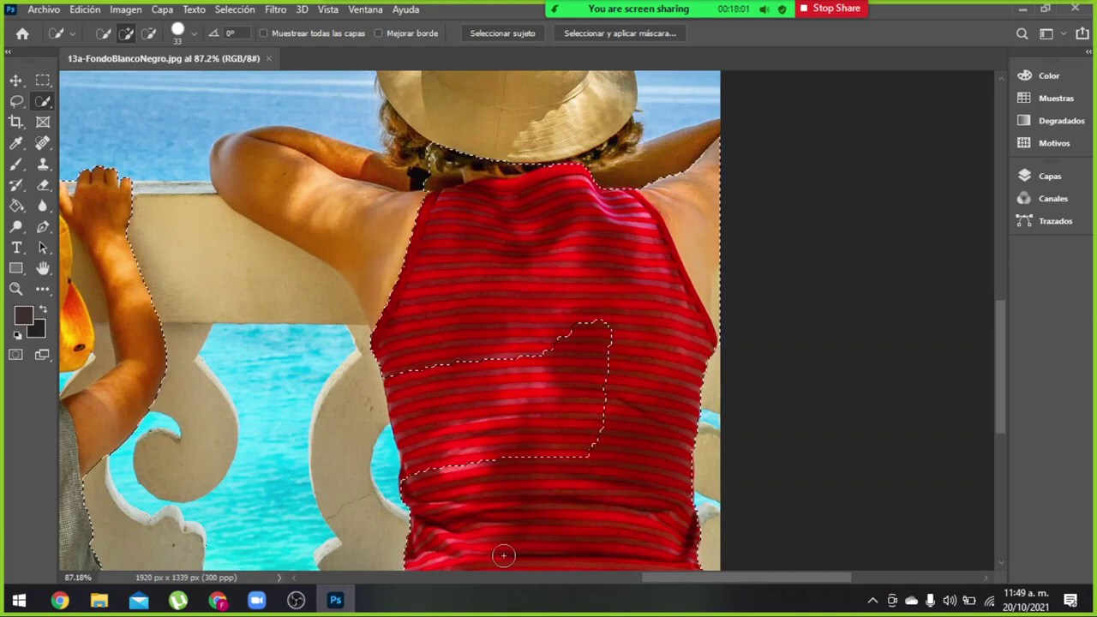
mouse_move(480, 432)
mouse_down()
mouse_move(561, 342)
mouse_move(603, 440)
mouse_up()
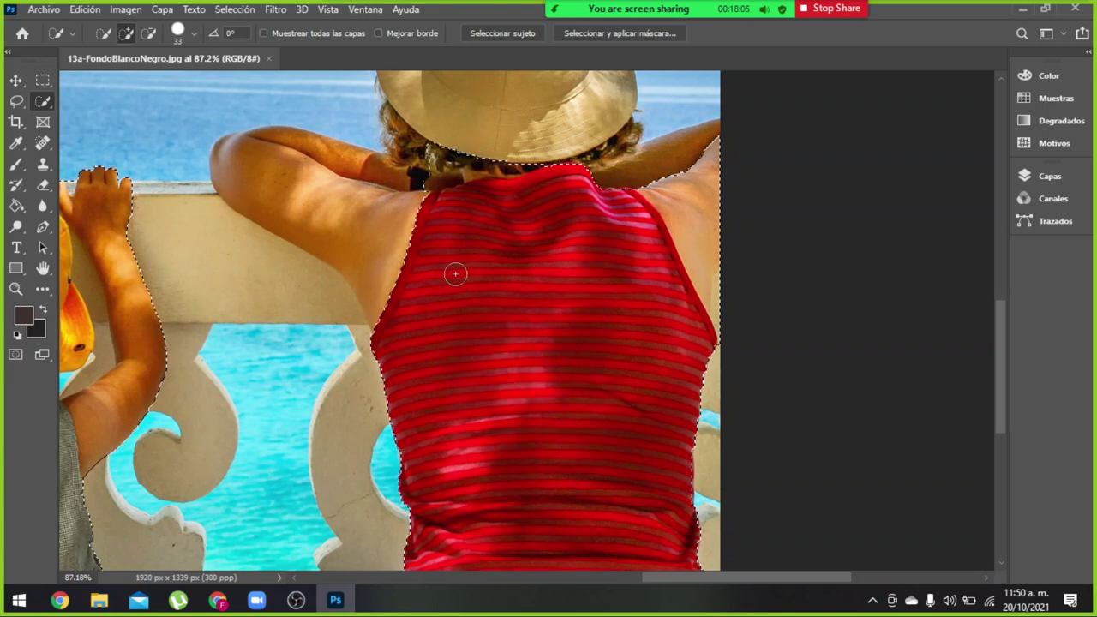
drag(453, 271, 380, 238)
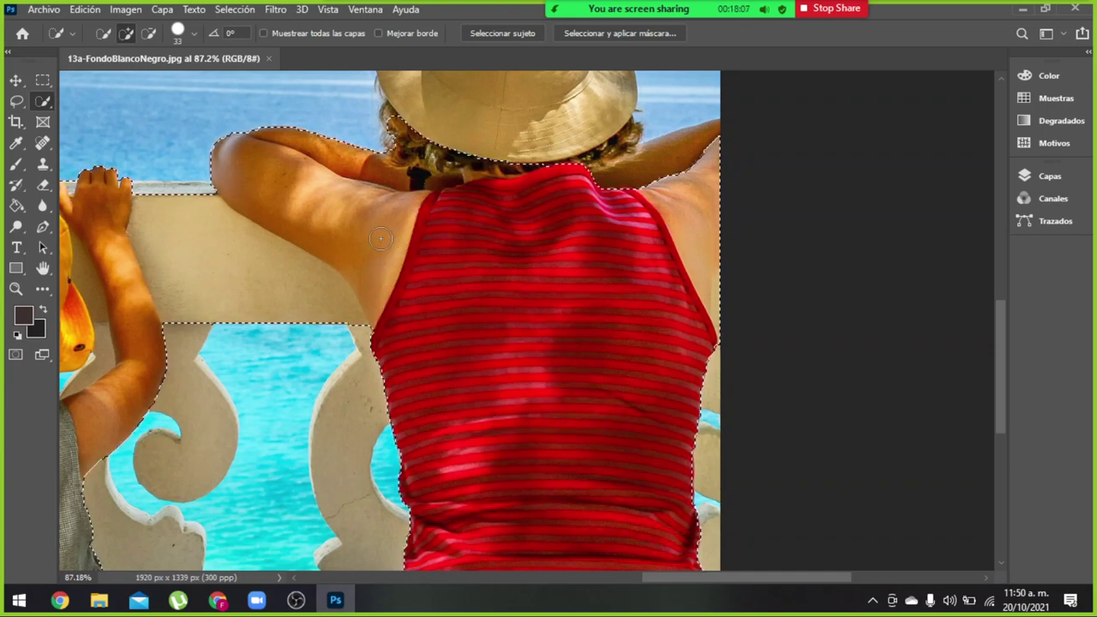
scroll(499, 175, up, 1)
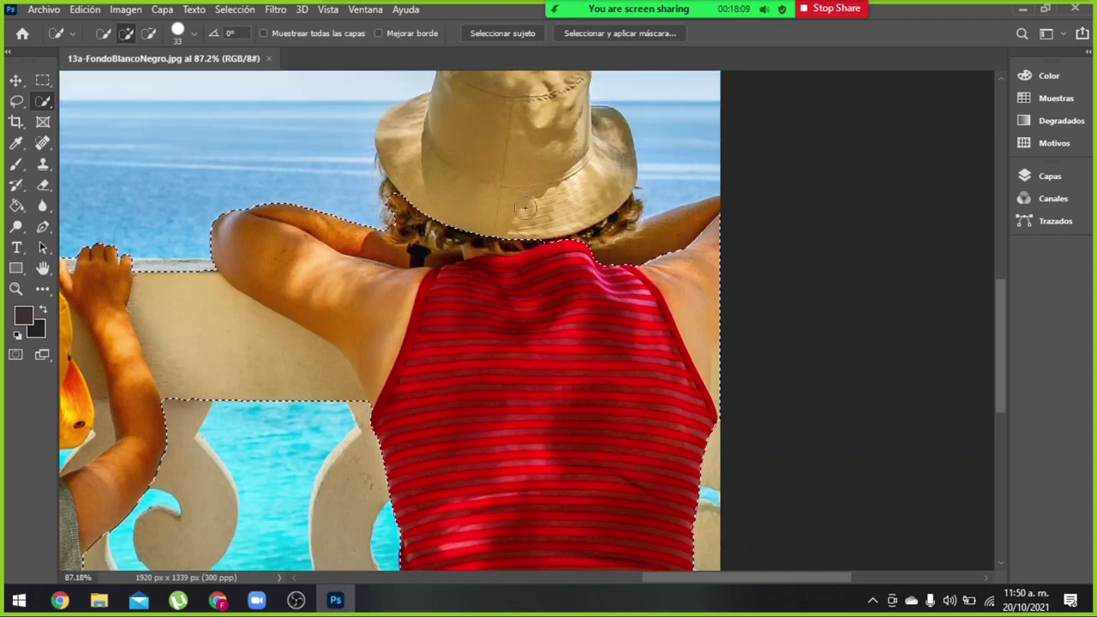
drag(506, 185, 514, 210)
scroll(515, 210, up, 1)
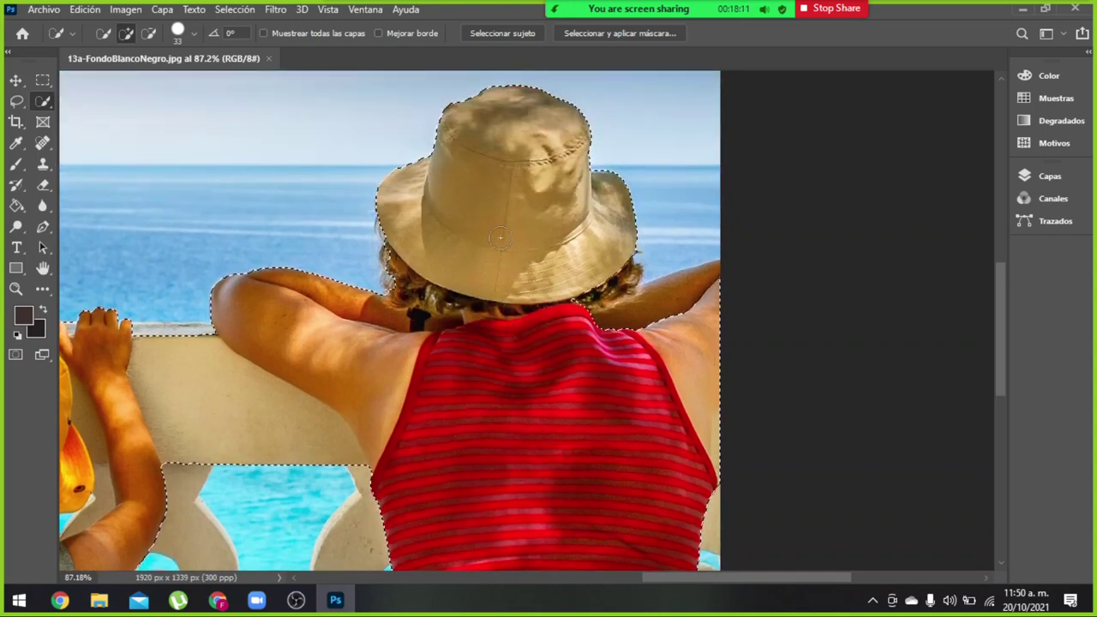
scroll(533, 237, down, 1)
scroll(386, 300, down, 1)
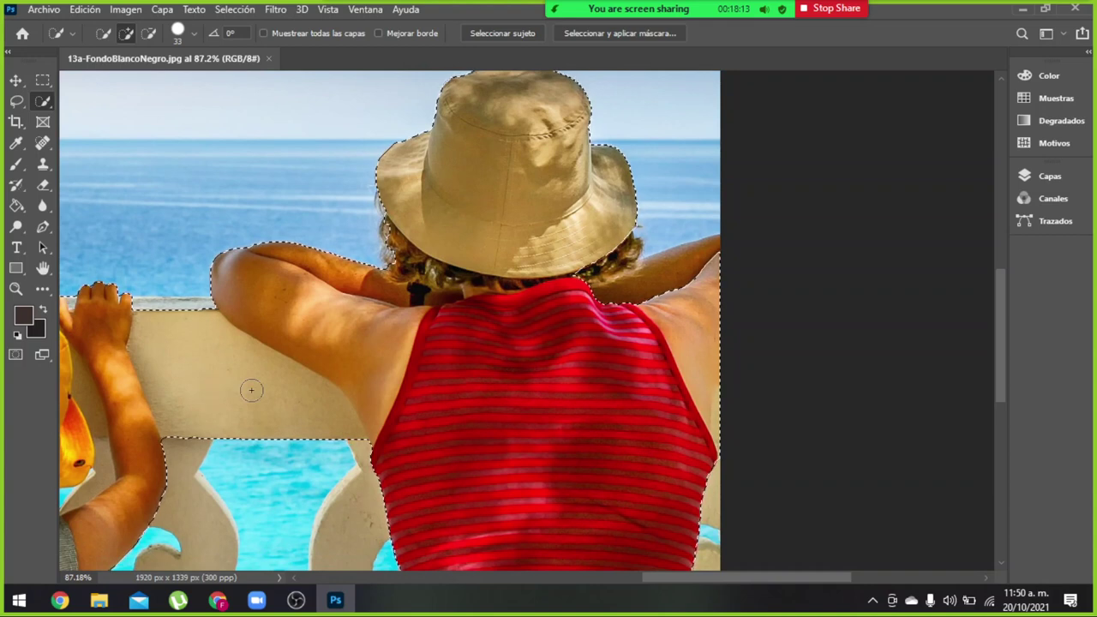
Subtract the railing from the woman's selection and zoom out to review the whole photo
click(151, 35)
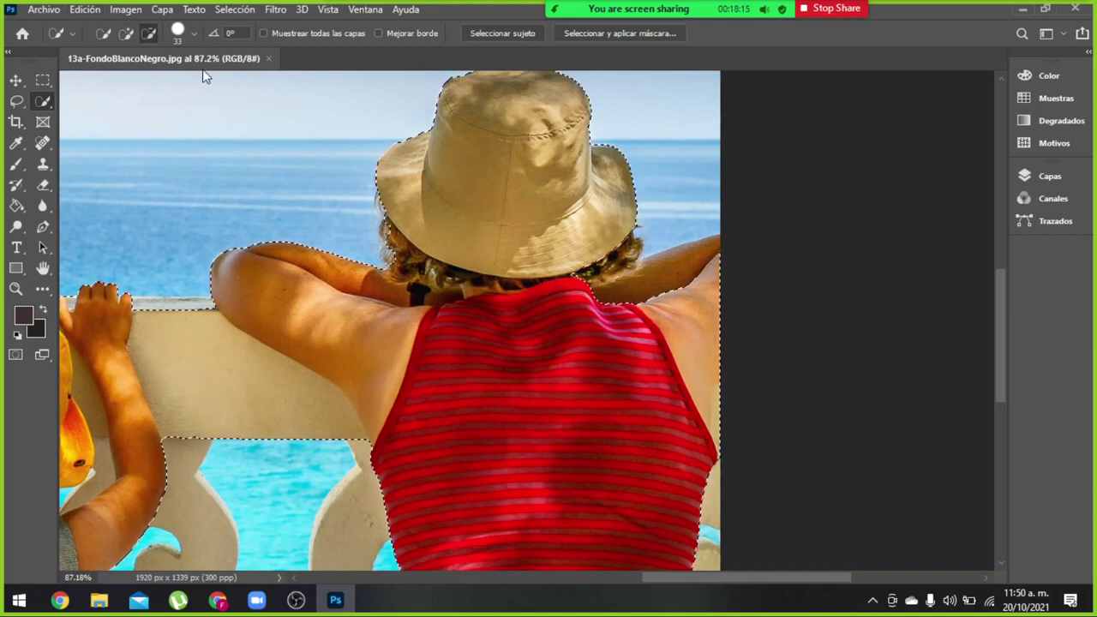
drag(203, 375, 304, 377)
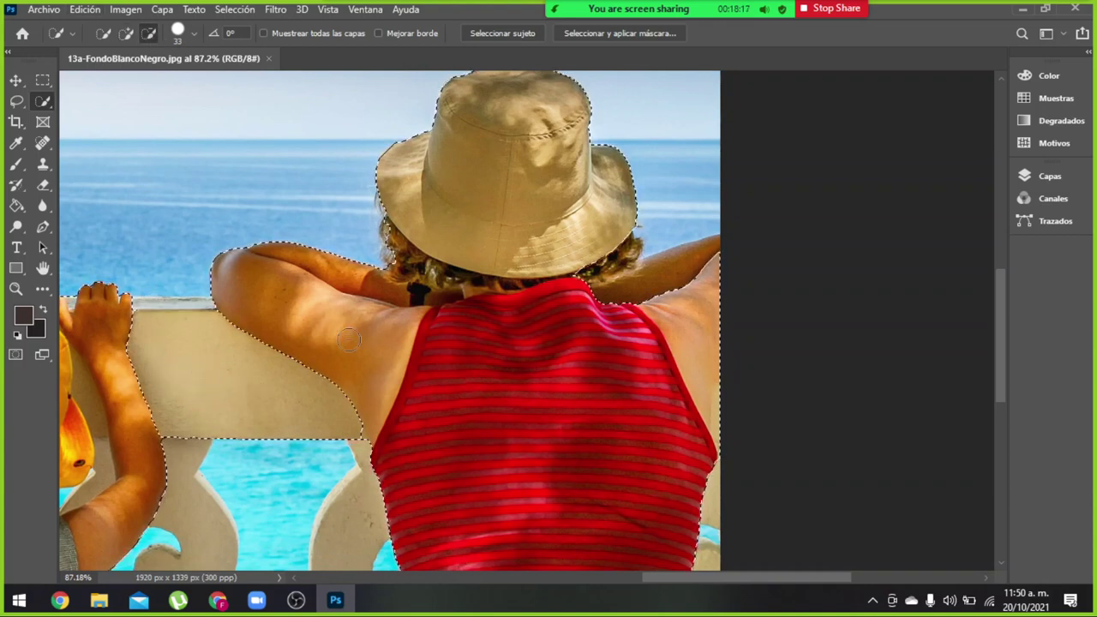
scroll(531, 472, down, 3)
scroll(513, 469, down, 2)
scroll(514, 469, down, 2)
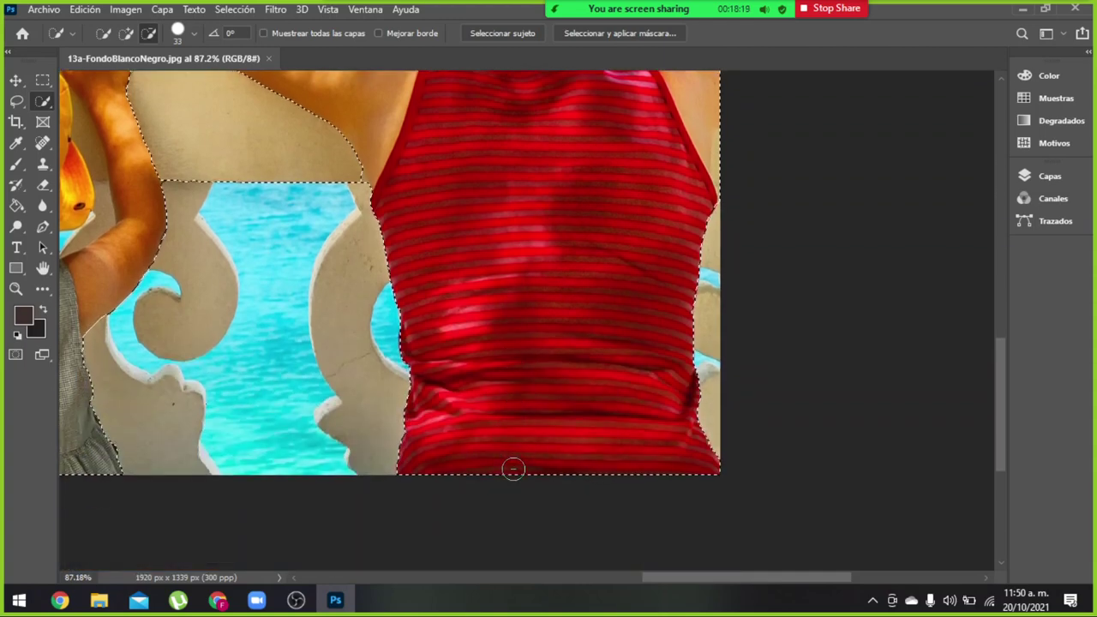
scroll(498, 463, up, 2)
mouse_move(411, 284)
mouse_down()
mouse_move(311, 176)
mouse_move(575, 197)
mouse_move(960, 388)
mouse_move(943, 392)
mouse_move(969, 390)
mouse_move(886, 385)
mouse_up()
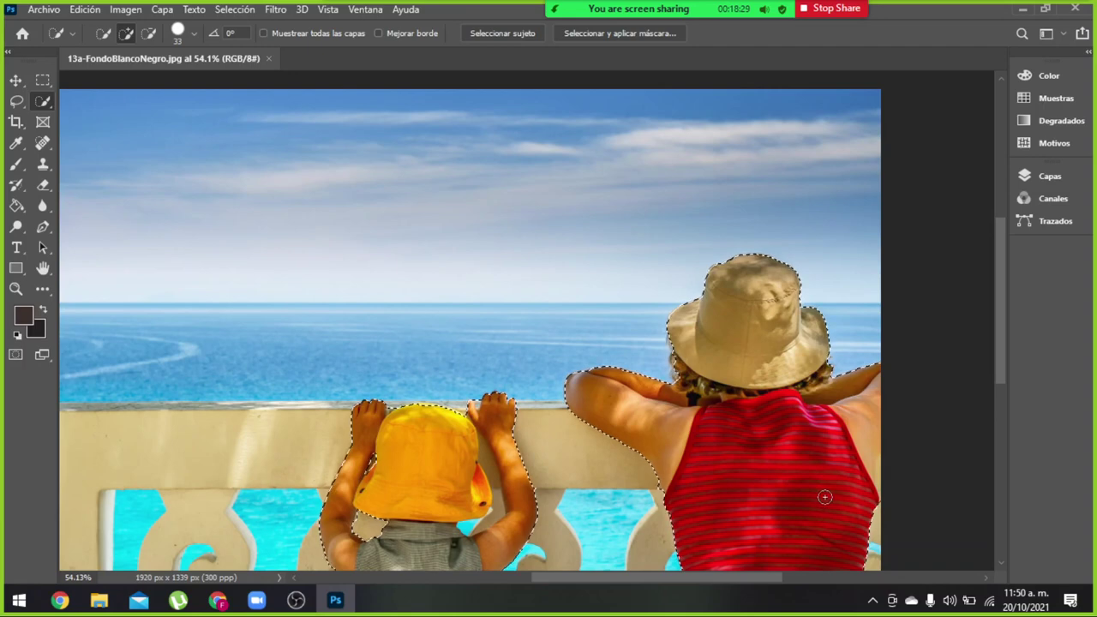
scroll(692, 420, down, 3)
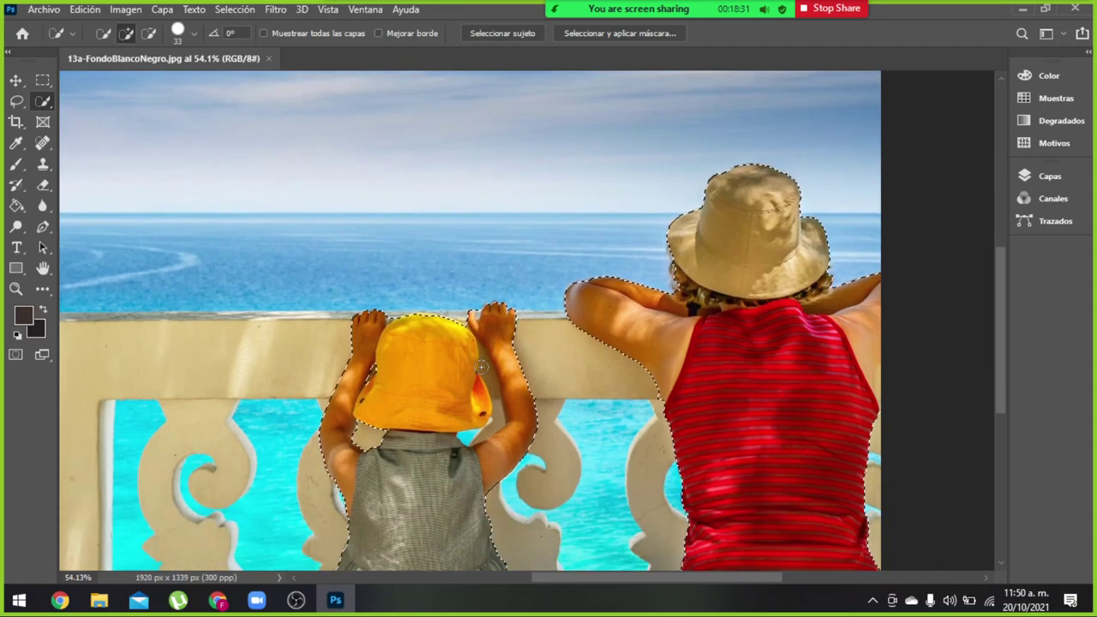
scroll(692, 420, down, 2)
scroll(483, 373, left, 1)
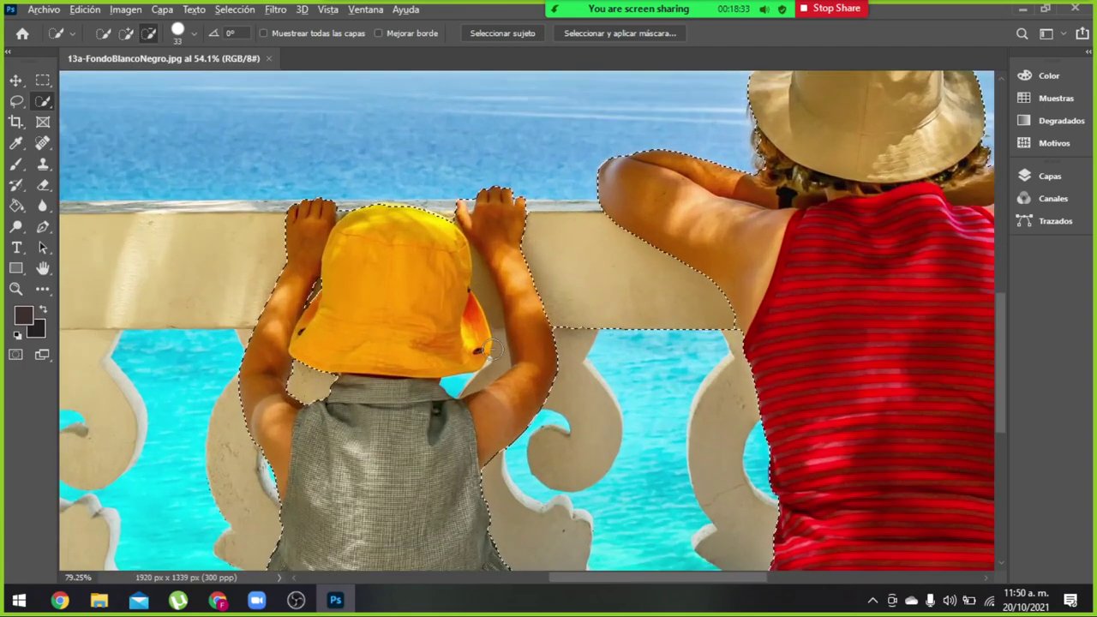
scroll(557, 352, up, 2)
scroll(600, 328, down, 4)
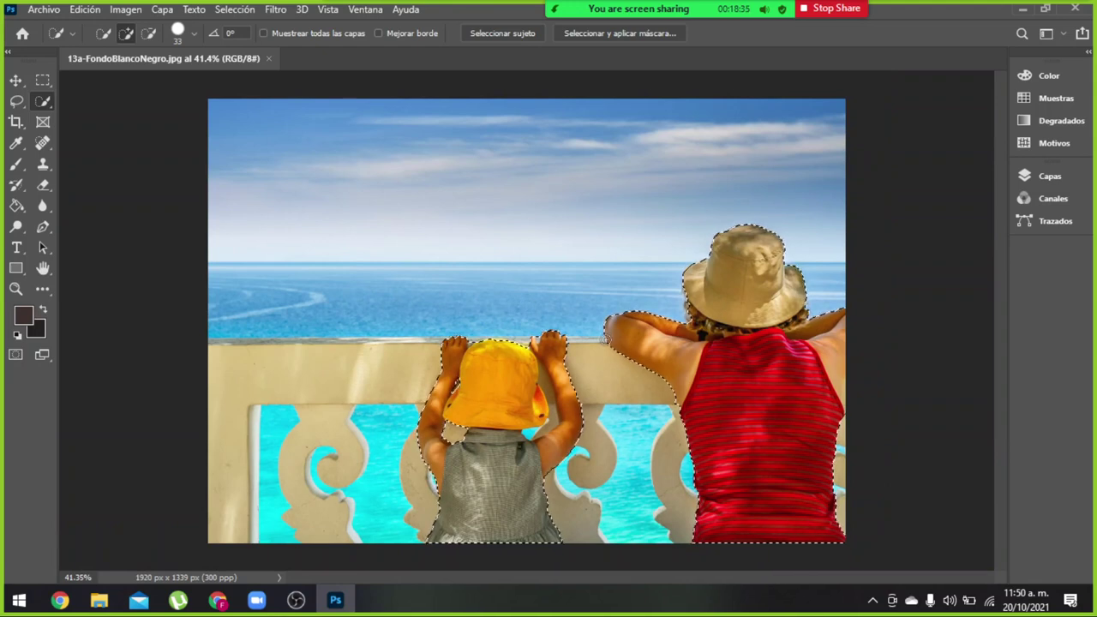
Copy the selected child and woman to a new layer, Capa 1, and hide the Fondo layer
key(ctrl+j)
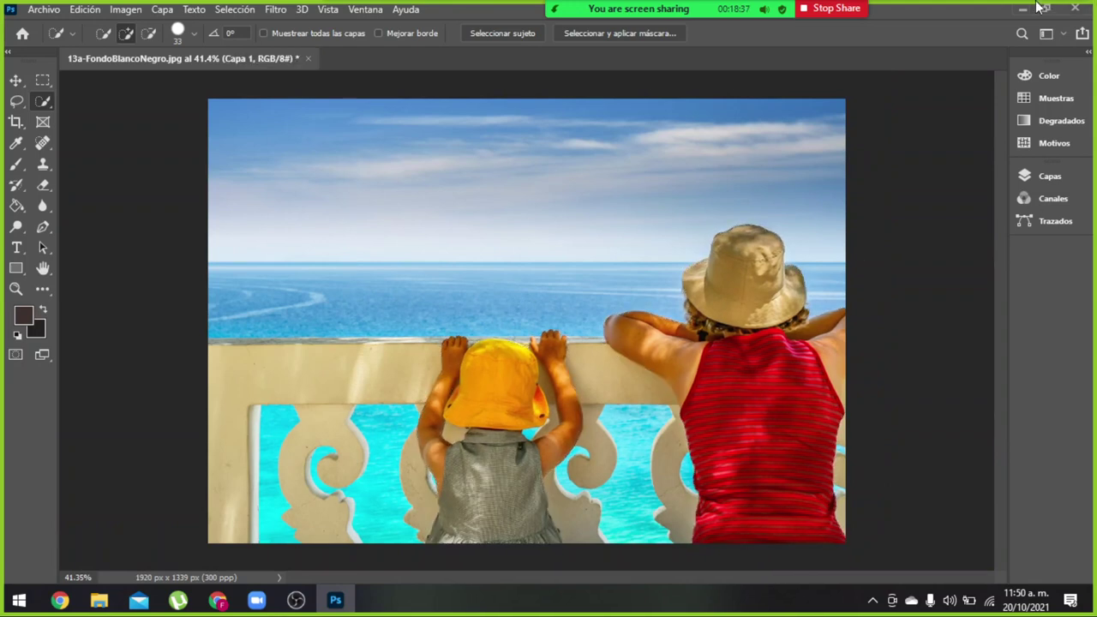
click(1088, 57)
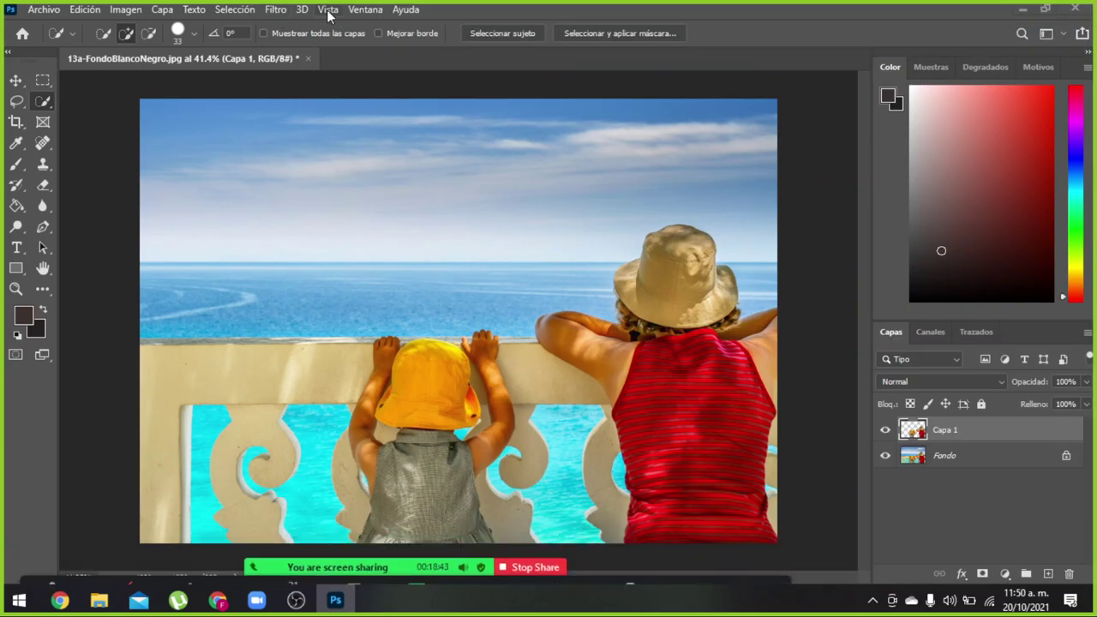
click(328, 10)
click(360, 9)
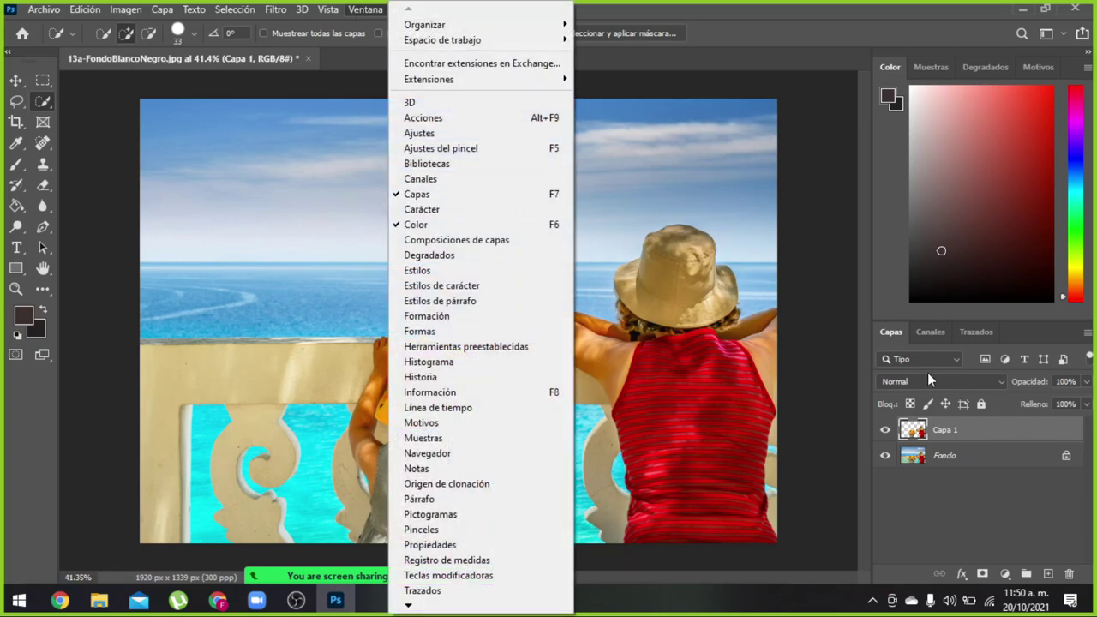
click(934, 496)
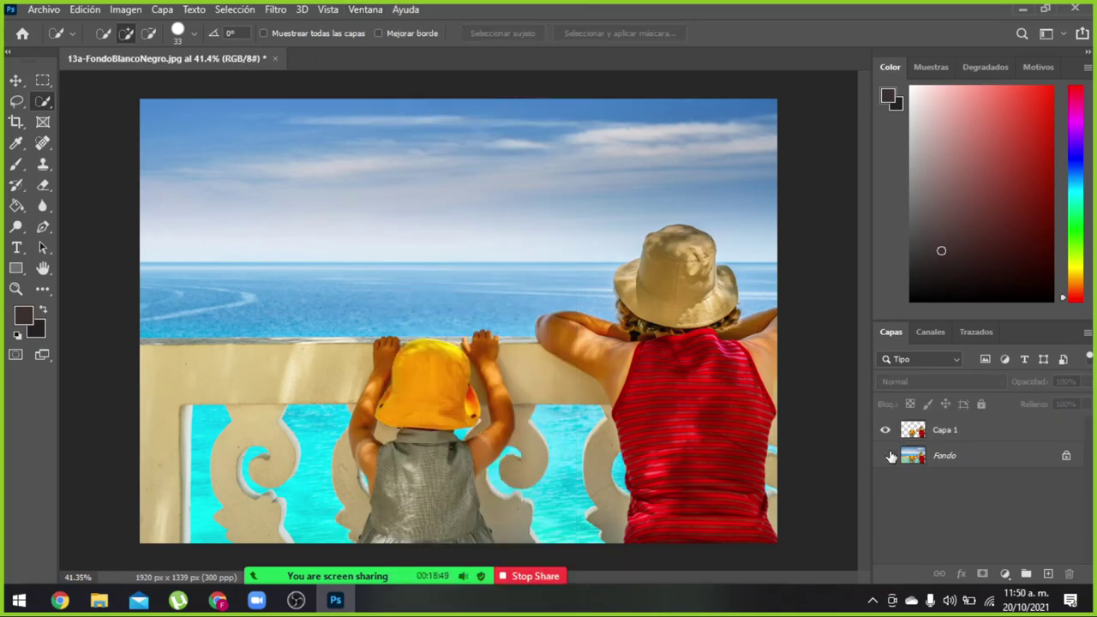
click(887, 455)
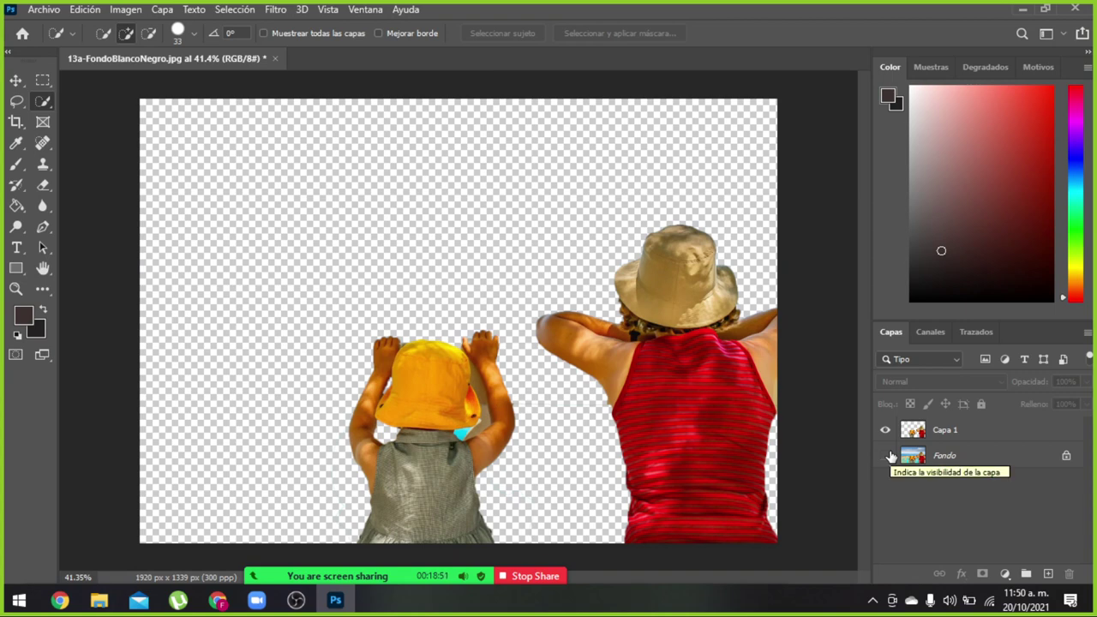
click(887, 456)
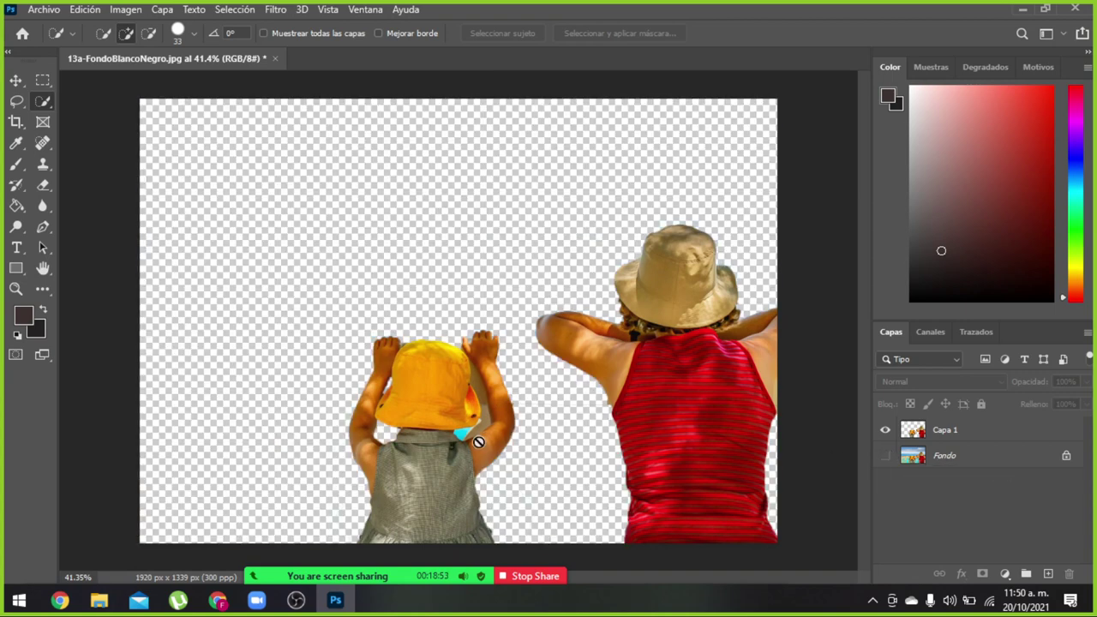
Zoom to about 190% on the leftover sea-and-railing sliver under the child's hat brim
scroll(478, 442, up, 2)
scroll(471, 441, up, 2)
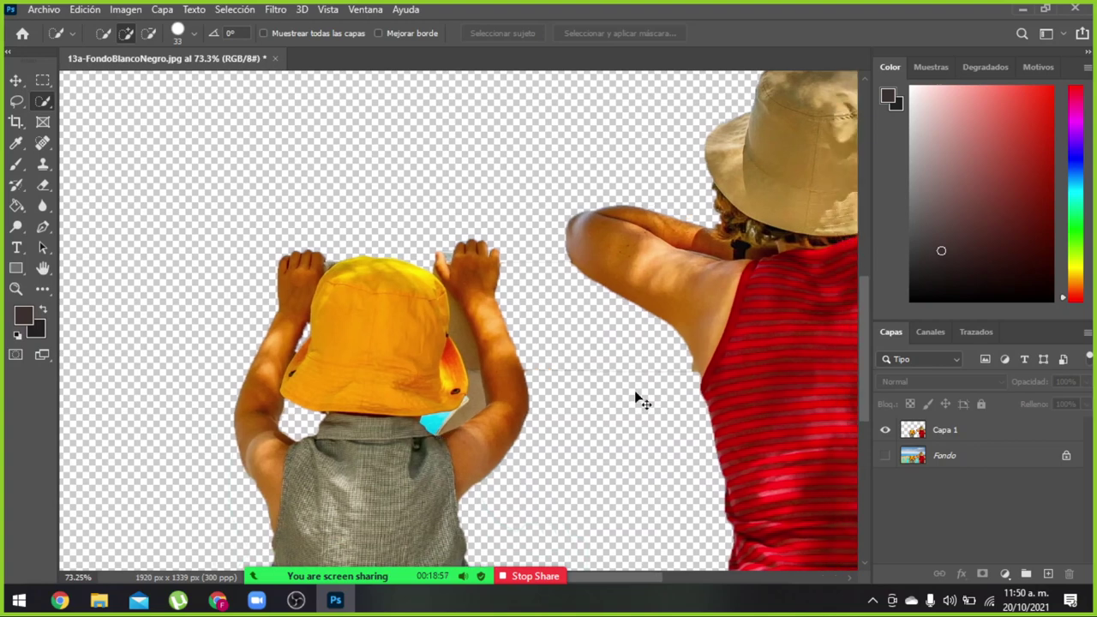
scroll(635, 390, right, 3)
scroll(358, 444, up, 2)
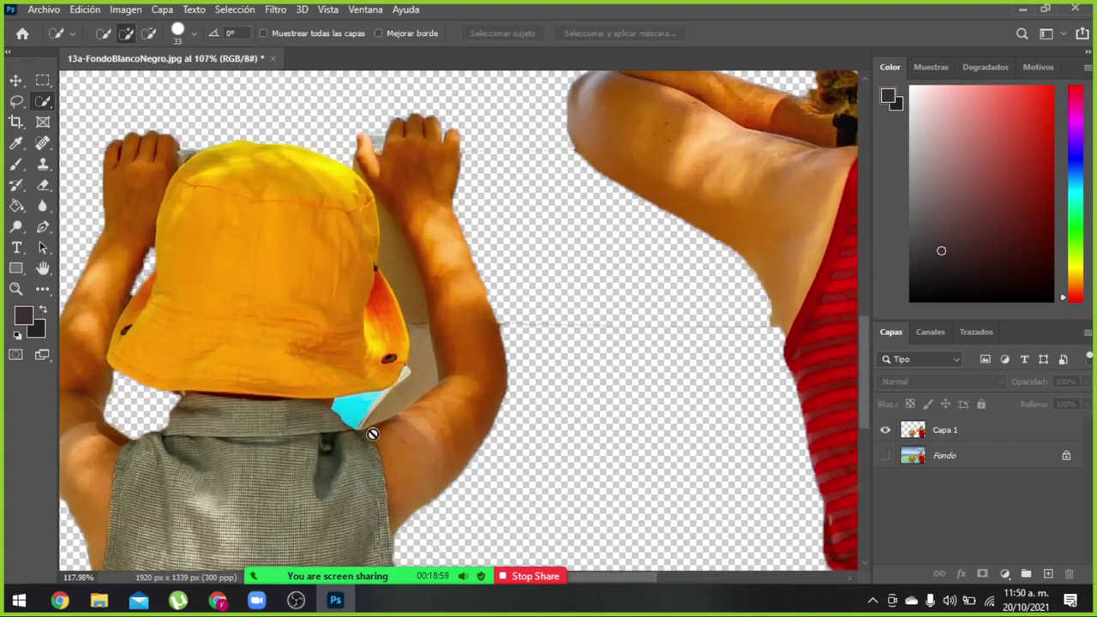
scroll(372, 416, up, 3)
scroll(385, 397, up, 1)
scroll(366, 407, down, 1)
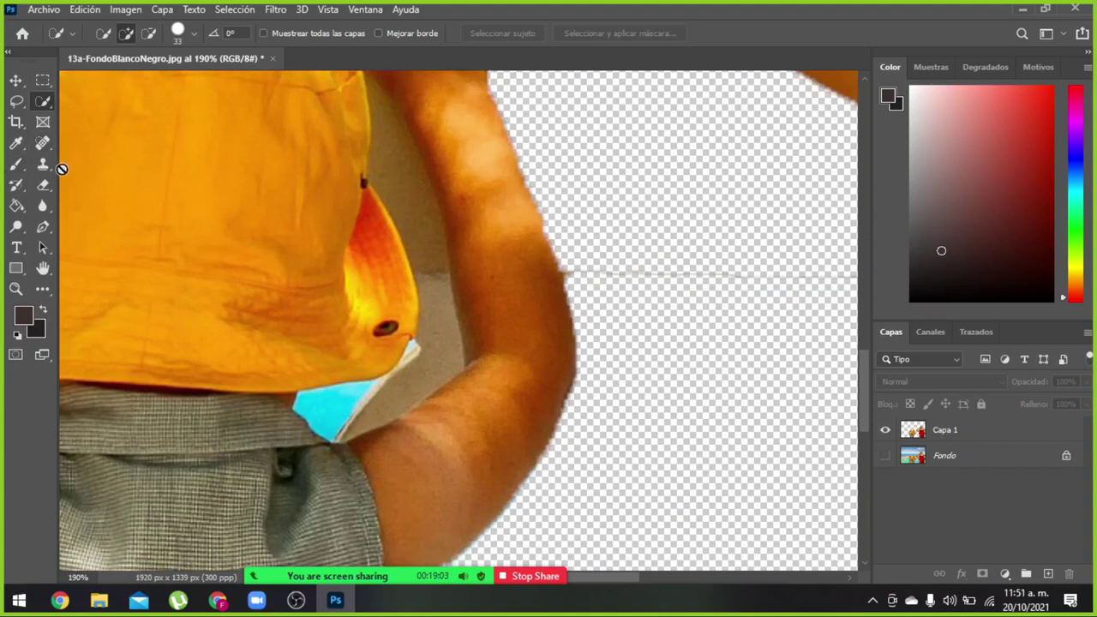
Pick the Eraser, make Capa 1 the active layer, and undo a trial stroke
click(40, 184)
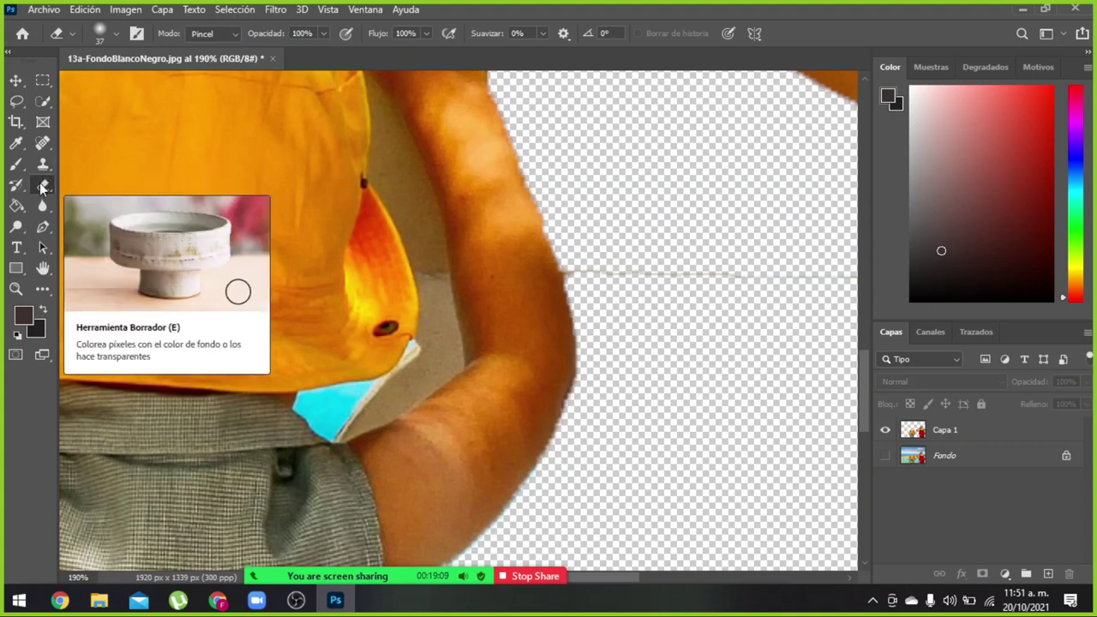
click(334, 416)
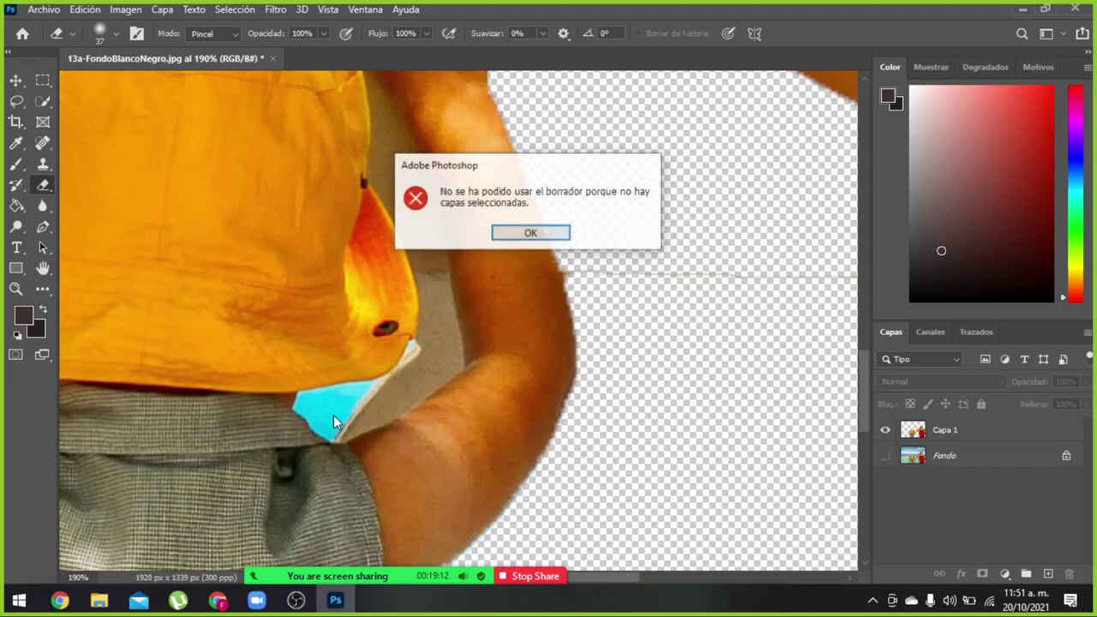
click(530, 234)
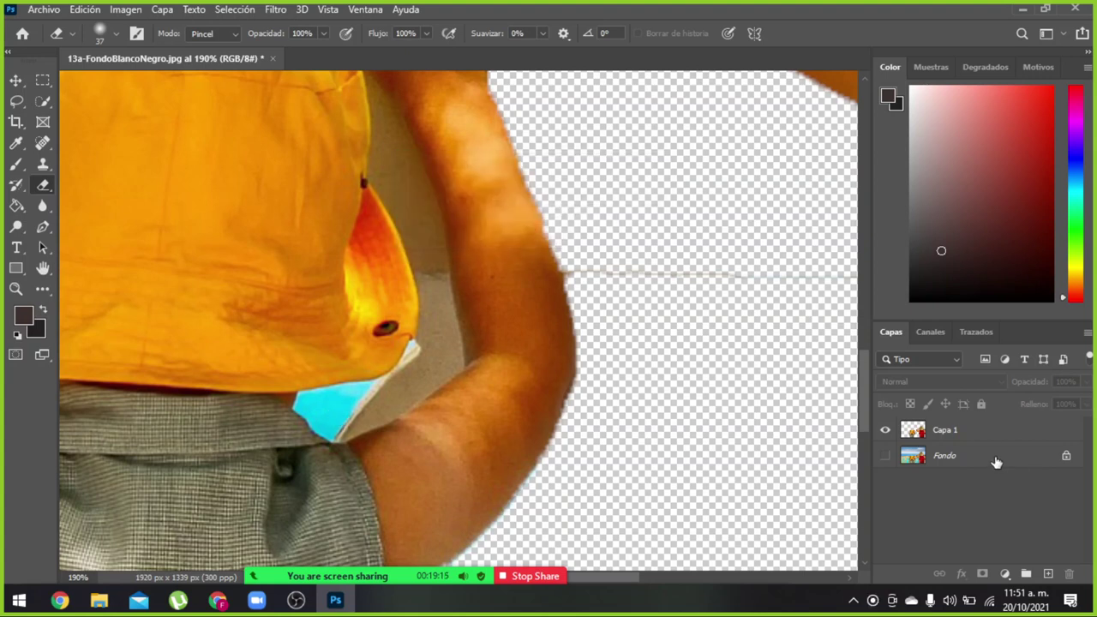
click(915, 431)
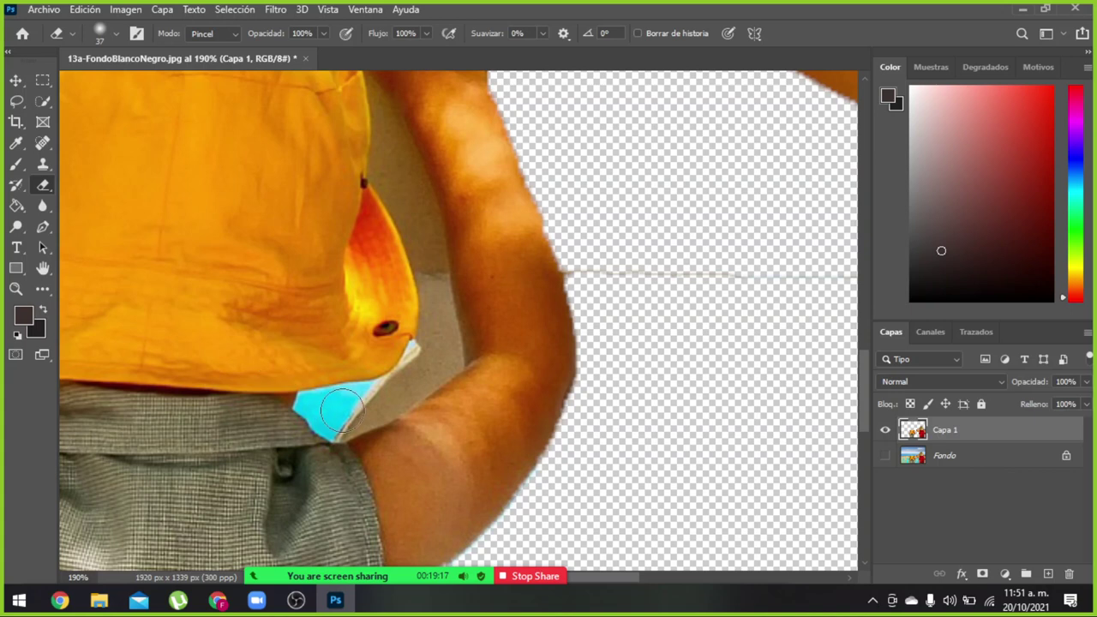
drag(331, 395, 358, 414)
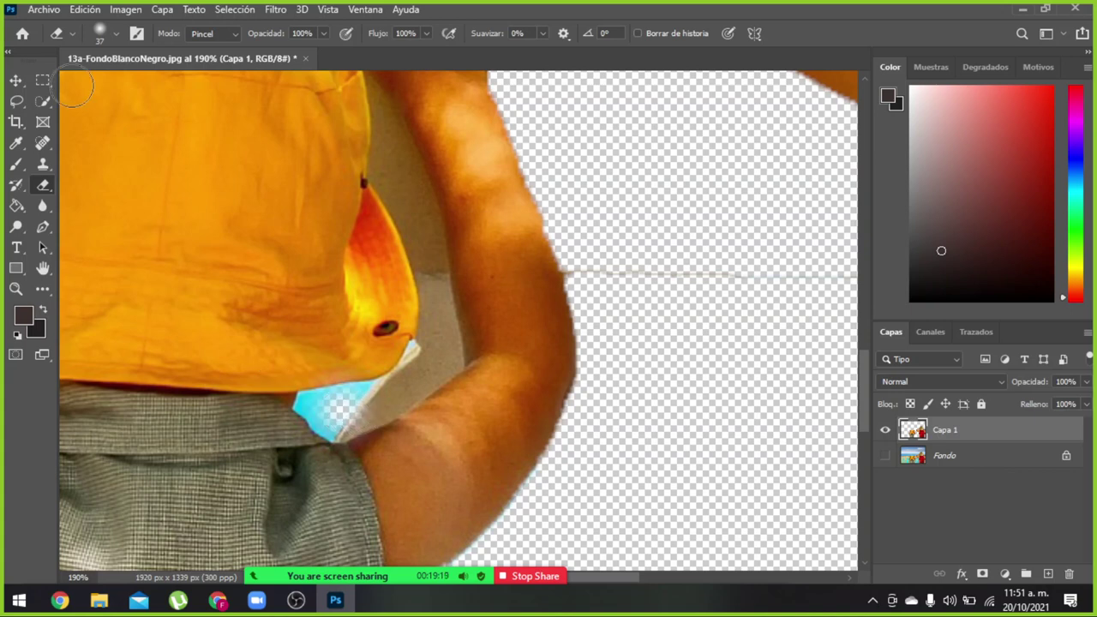
key(ctrl+z)
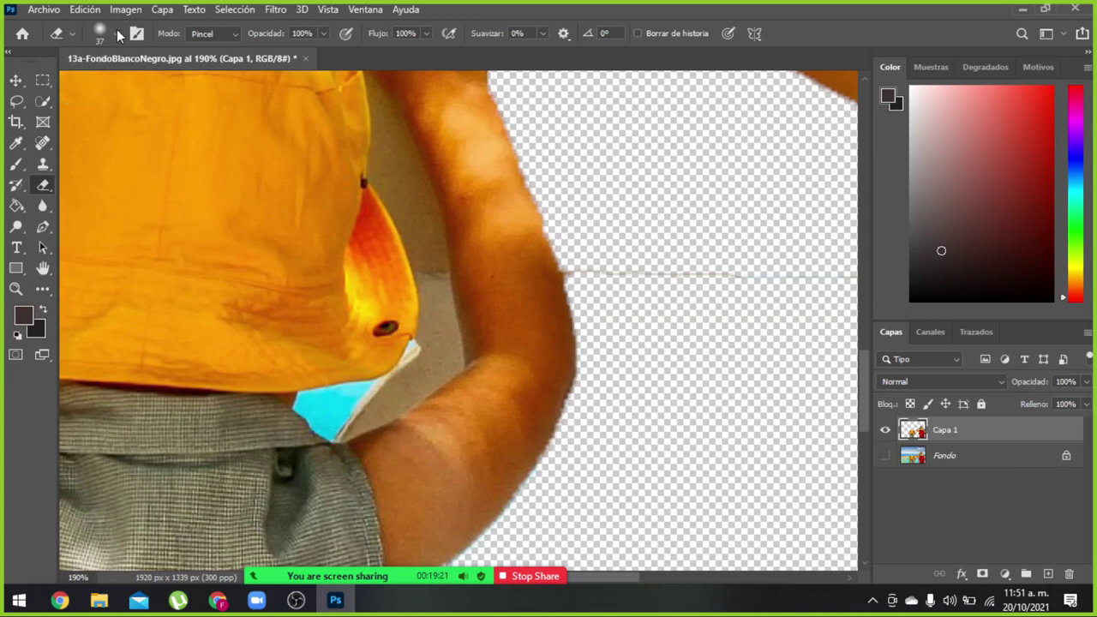
Set the eraser to a 10 px hard round tip and erase the cyan patch near the arm
click(119, 34)
drag(106, 85, 95, 85)
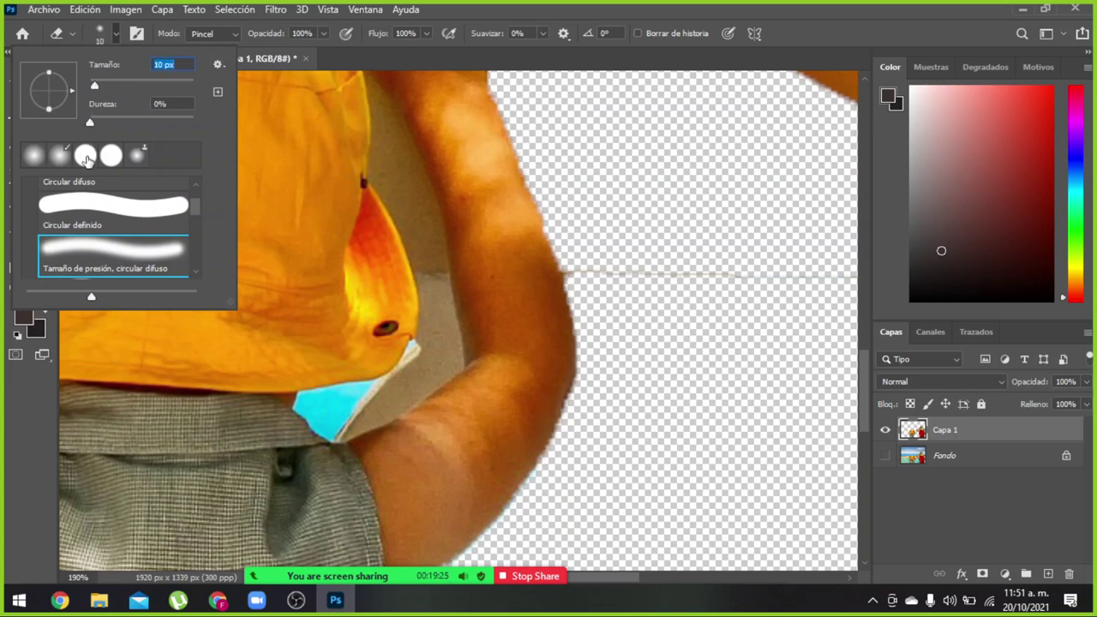
click(110, 203)
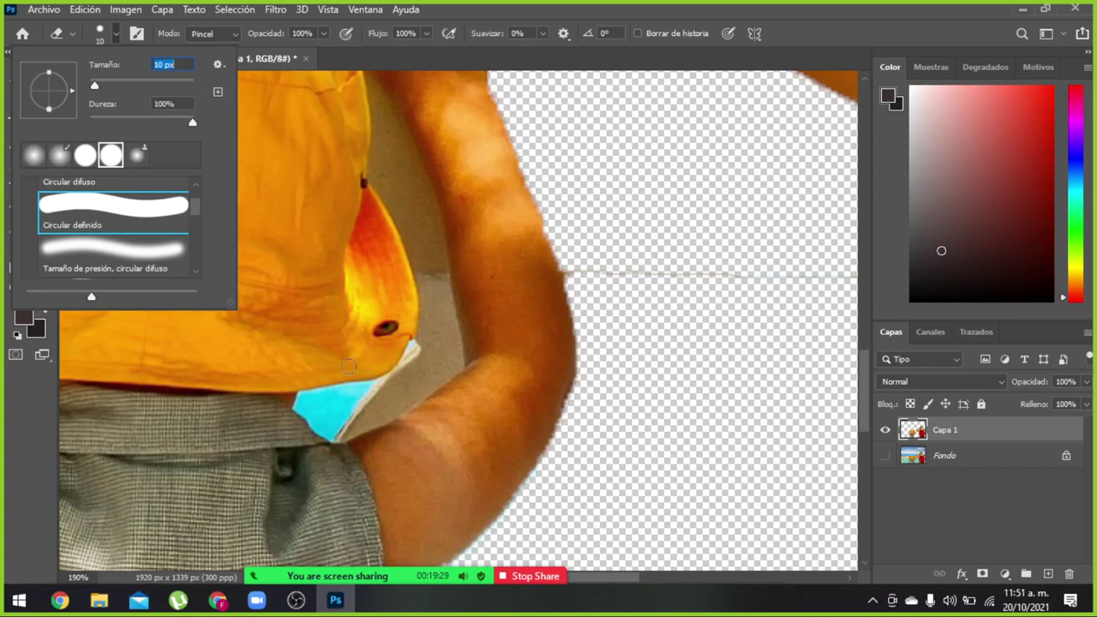
click(343, 409)
mouse_move(352, 408)
mouse_down()
mouse_move(345, 421)
mouse_move(314, 403)
mouse_up()
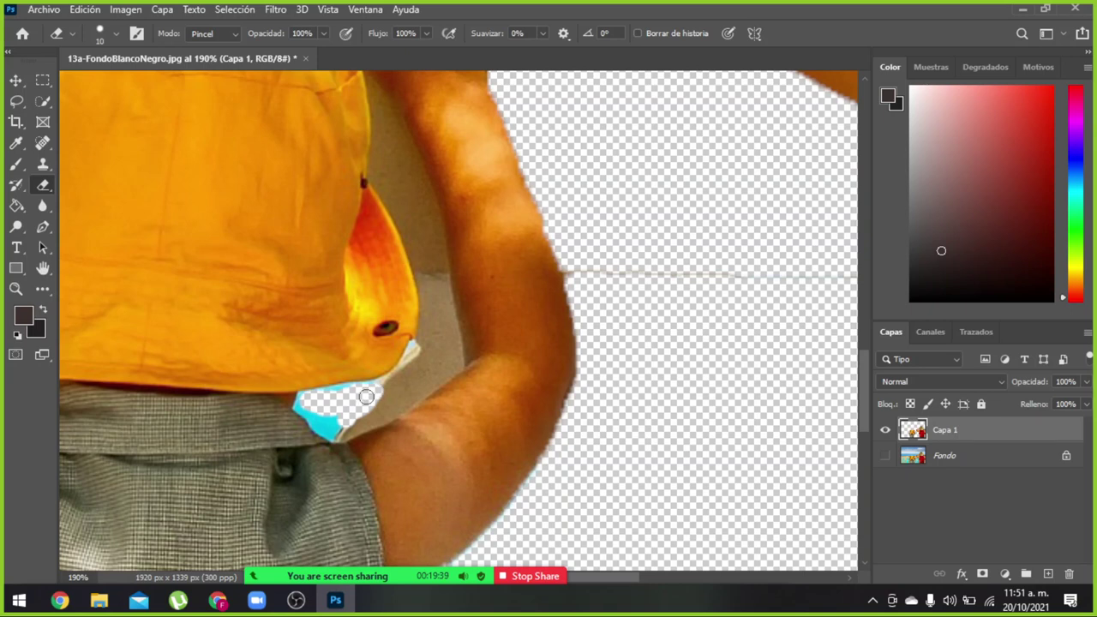
Erase the wall beside the hat and along the arm's edge
scroll(426, 369, up, 3)
scroll(422, 335, up, 2)
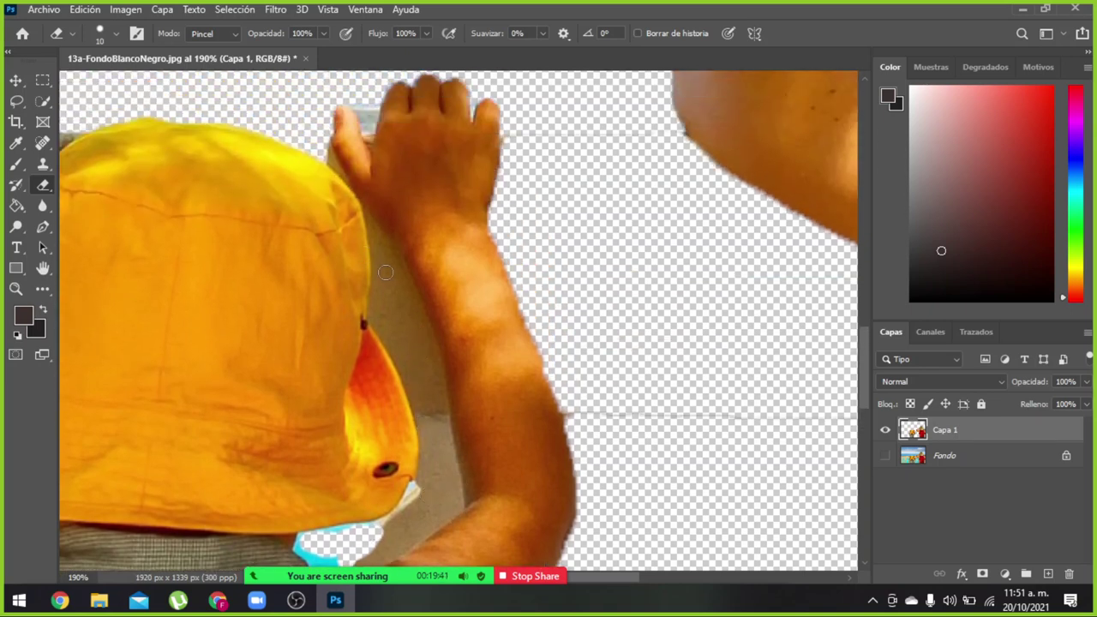
mouse_move(385, 272)
mouse_down()
mouse_move(387, 322)
mouse_move(408, 302)
mouse_move(407, 284)
mouse_move(392, 271)
mouse_move(435, 439)
mouse_move(388, 330)
mouse_up()
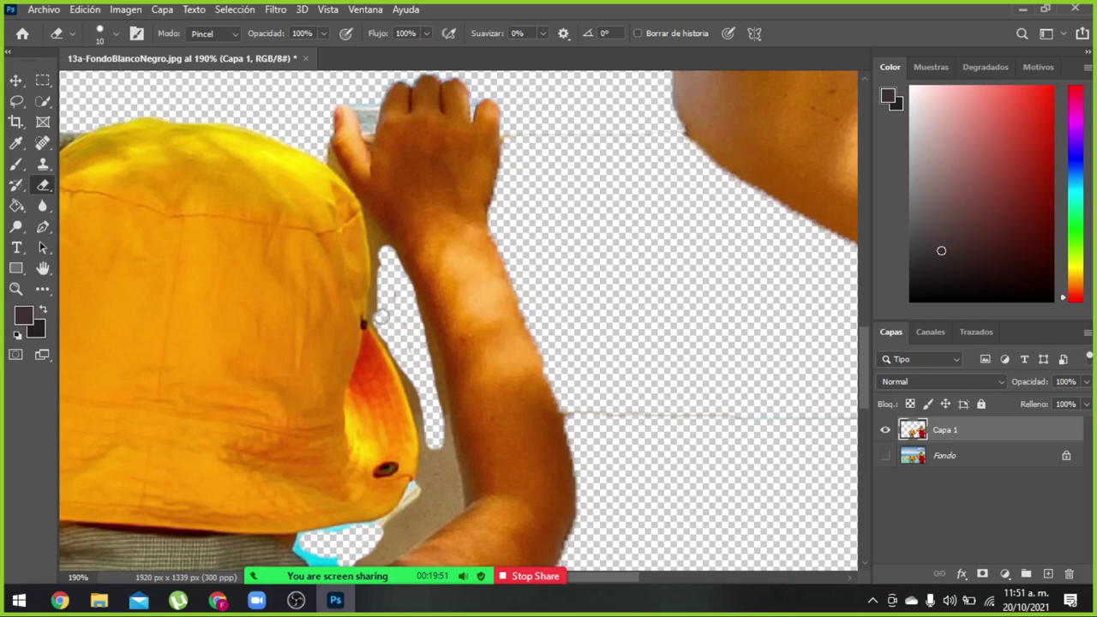
scroll(343, 249, up, 1)
scroll(436, 252, up, 2)
scroll(429, 274, up, 2)
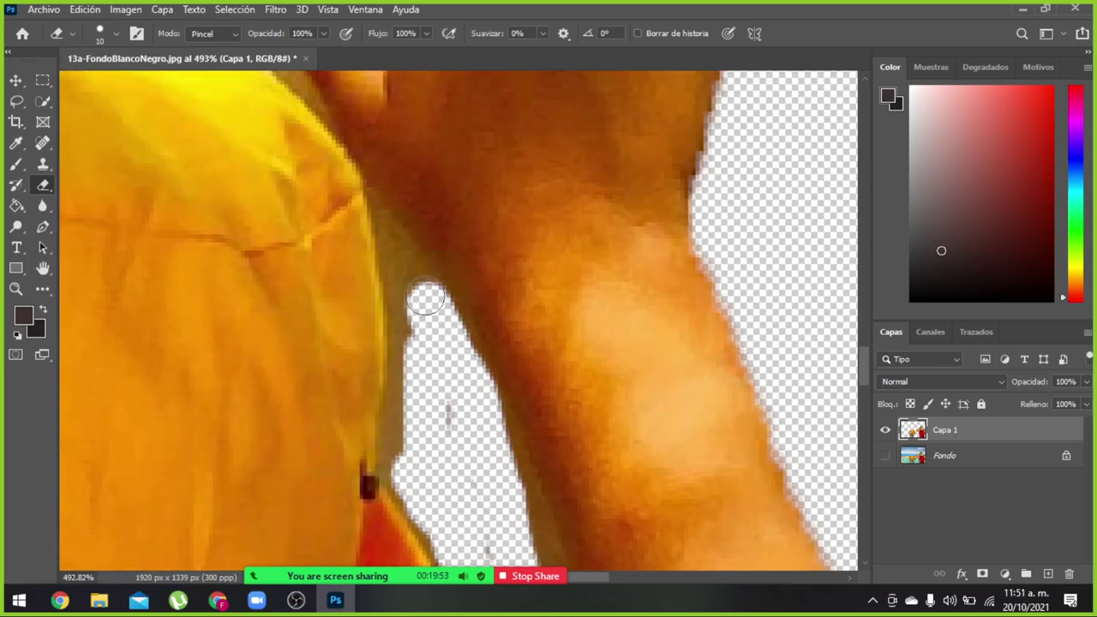
mouse_move(412, 306)
mouse_down()
mouse_move(399, 288)
mouse_move(416, 380)
mouse_move(404, 451)
mouse_up()
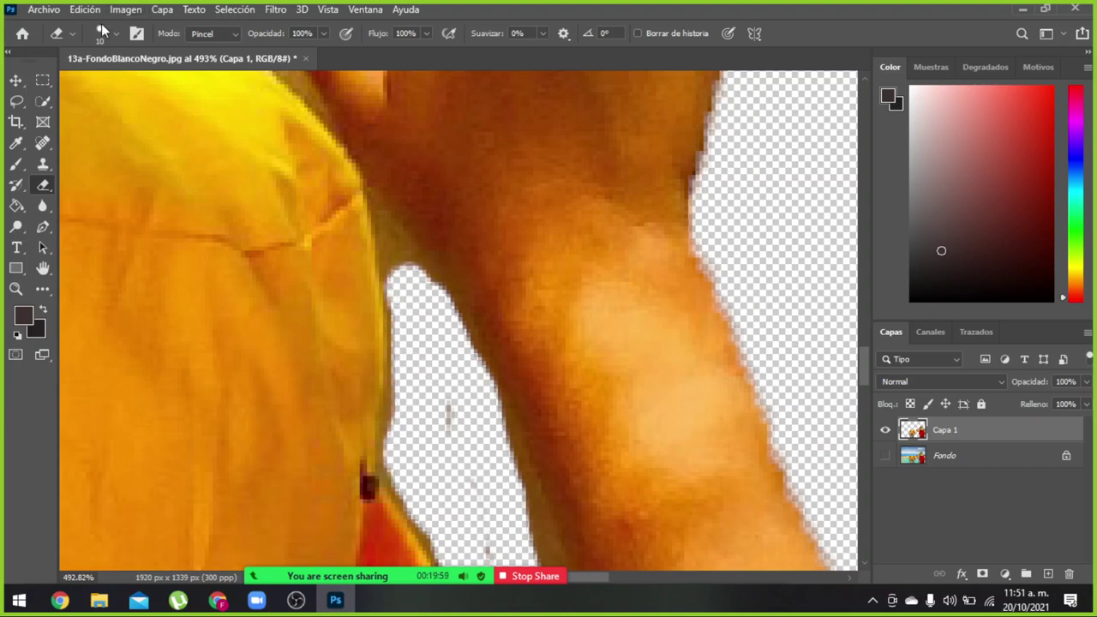
click(120, 38)
Shrink the eraser to 1 px and move the view along the hat's edge beside the arm
drag(94, 86, 89, 85)
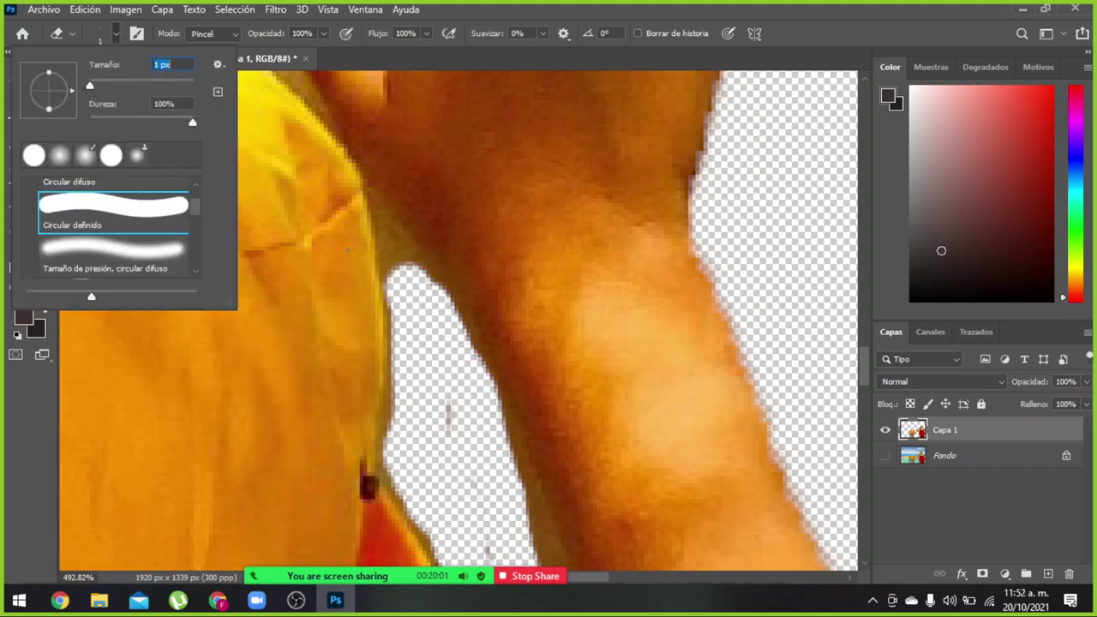
click(394, 260)
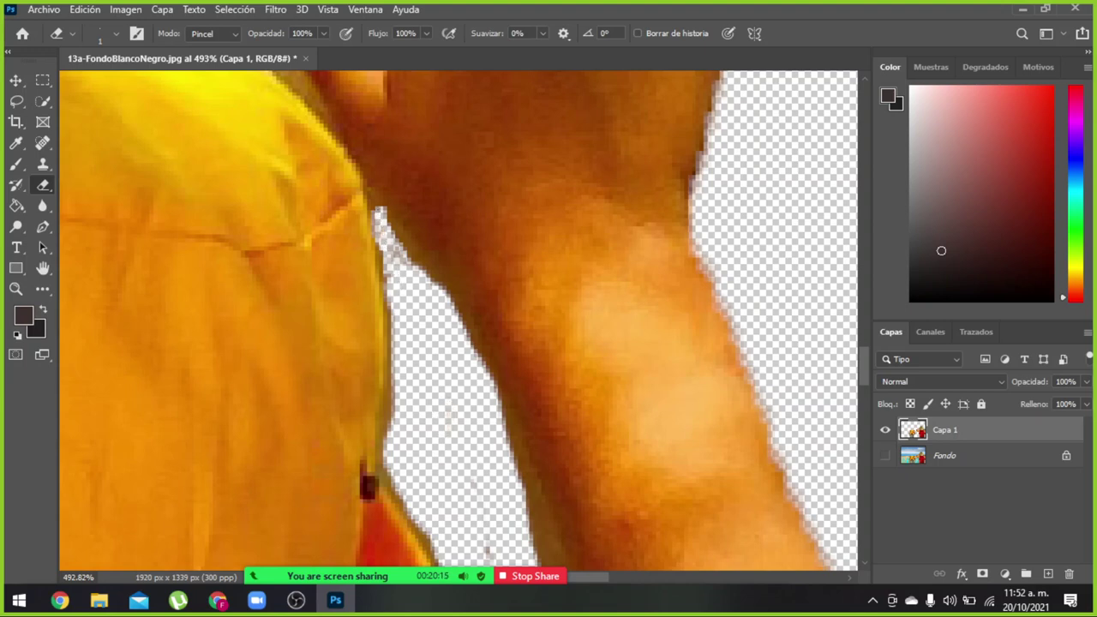
scroll(422, 295, down, 1)
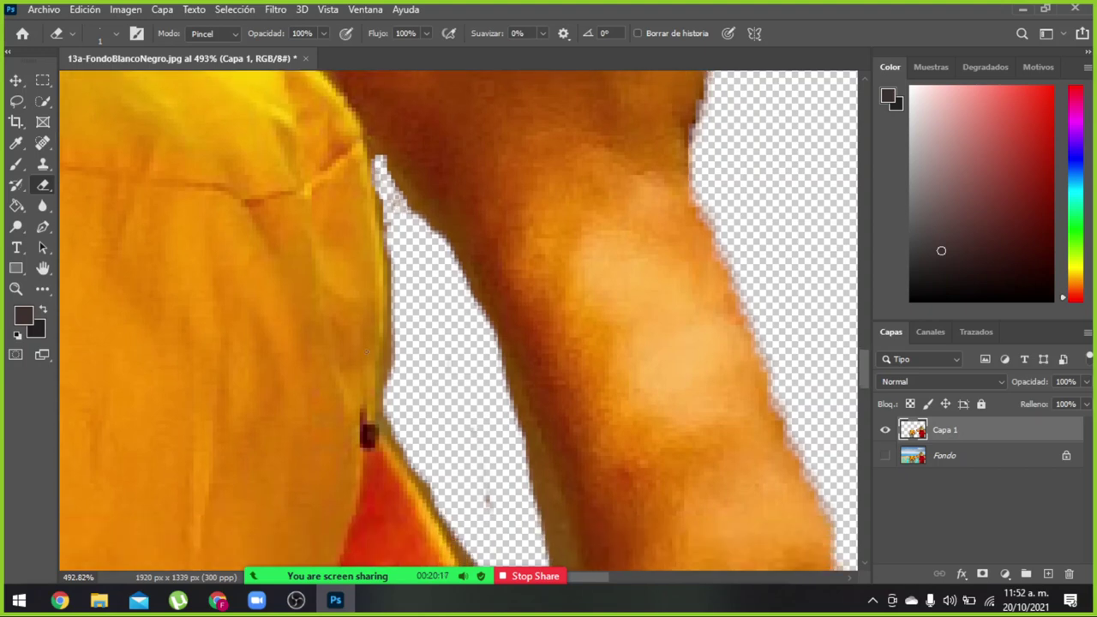
scroll(446, 326, down, 2)
scroll(470, 360, down, 1)
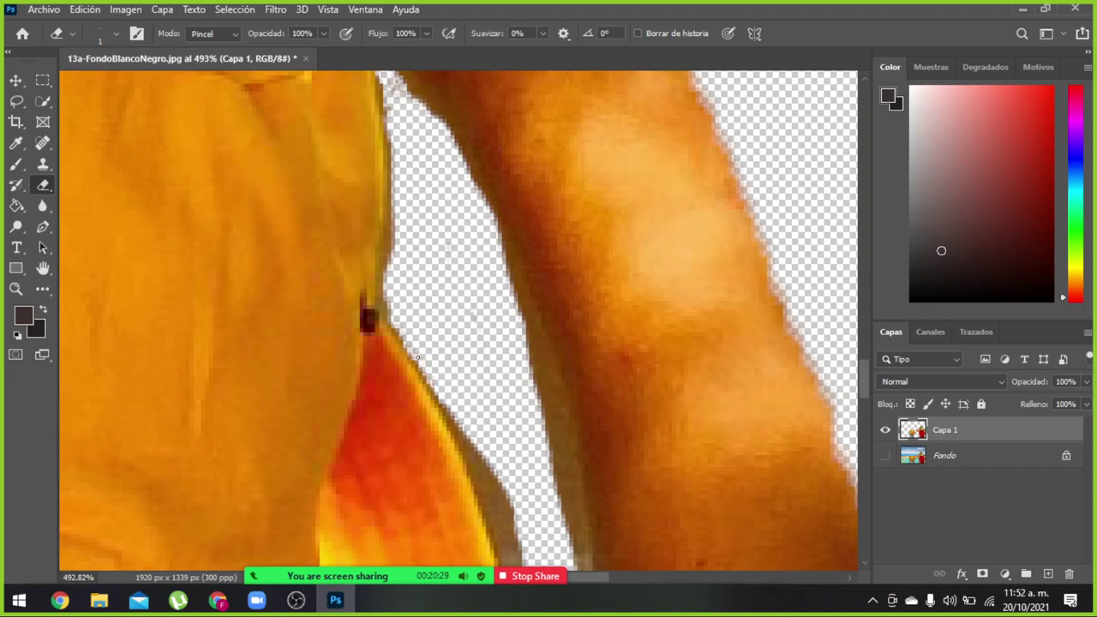
scroll(467, 374, down, 5)
scroll(480, 369, down, 2)
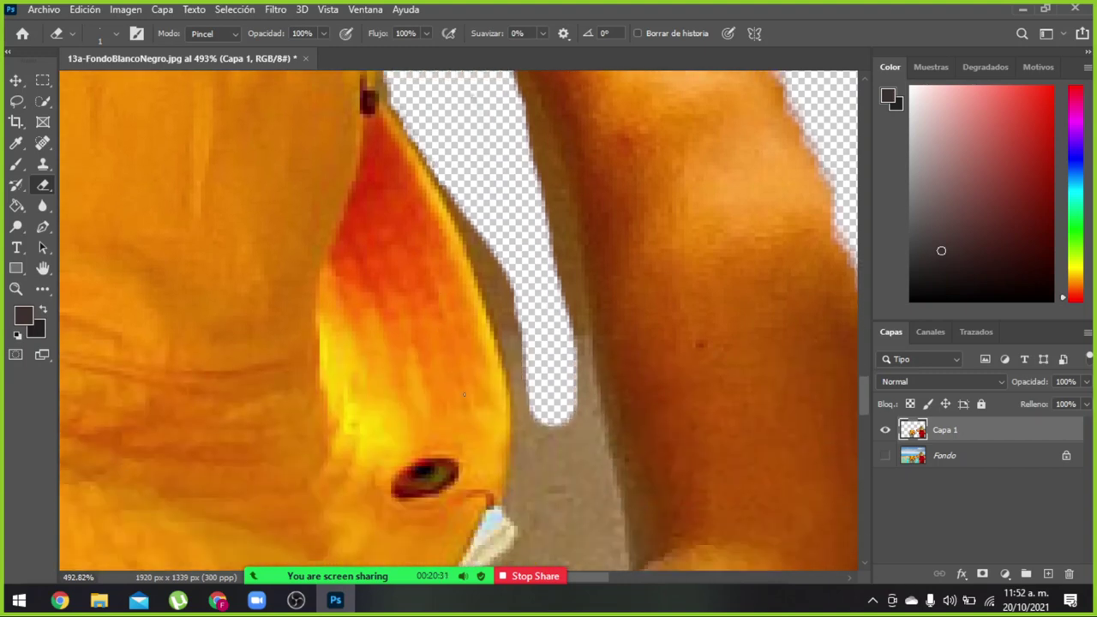
scroll(523, 360, down, 2)
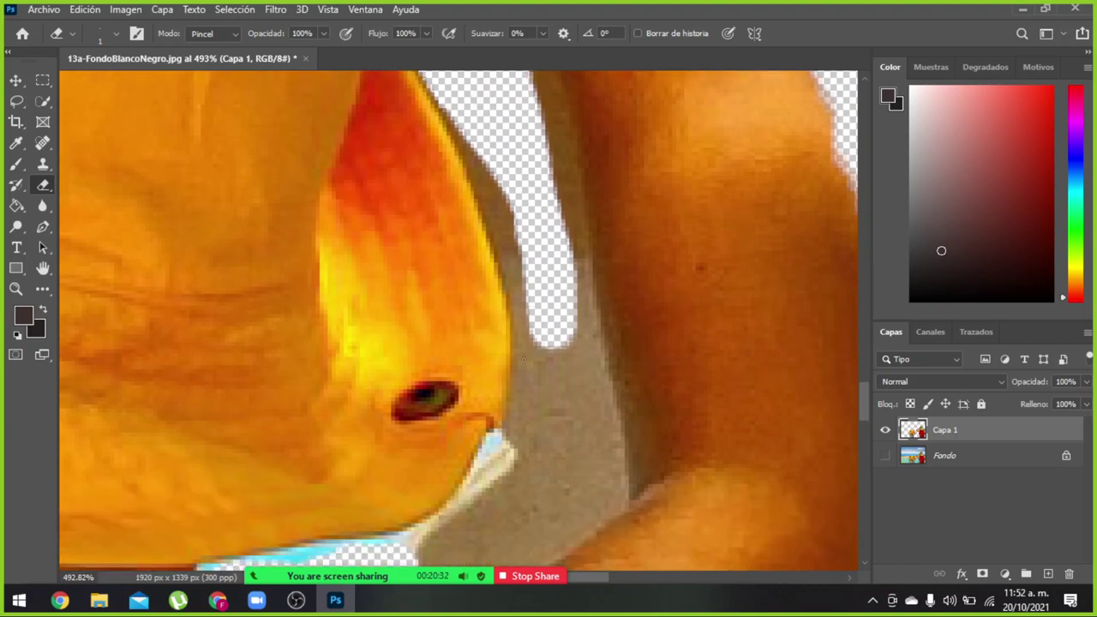
Set the eraser to 6 px and erase the grey wall below the hat
click(117, 33)
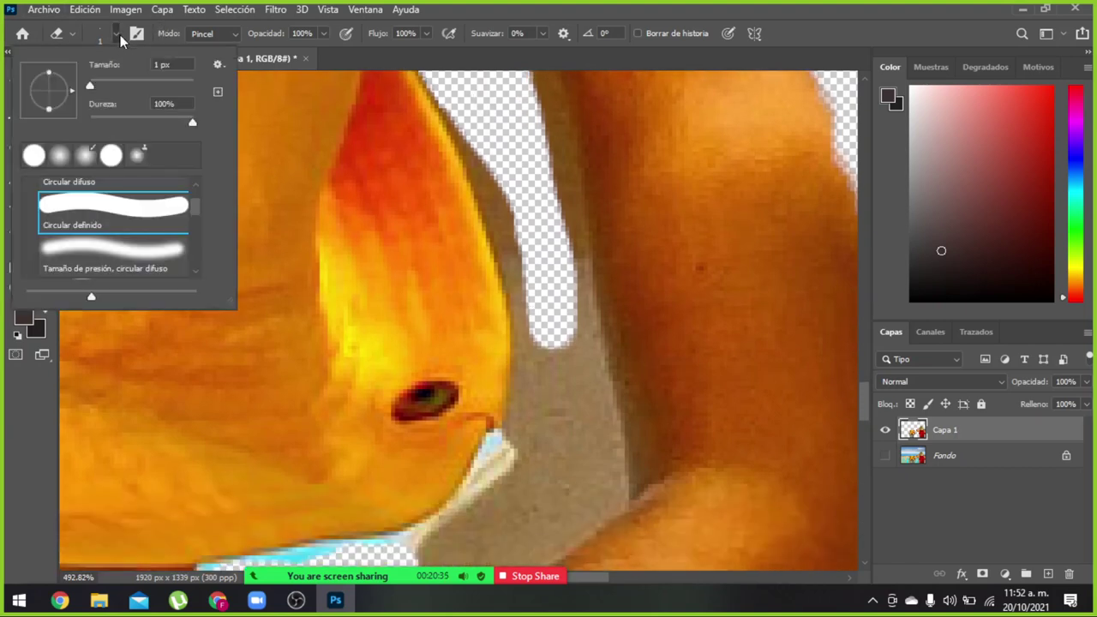
text(6)
key(Return)
mouse_move(551, 454)
mouse_down()
mouse_move(544, 208)
mouse_move(568, 246)
mouse_move(606, 488)
mouse_move(563, 400)
mouse_move(578, 421)
mouse_move(577, 469)
mouse_move(543, 371)
mouse_move(519, 198)
mouse_move(492, 149)
mouse_move(531, 274)
mouse_move(539, 413)
mouse_move(521, 490)
mouse_move(495, 514)
mouse_up()
scroll(496, 514, down, 3)
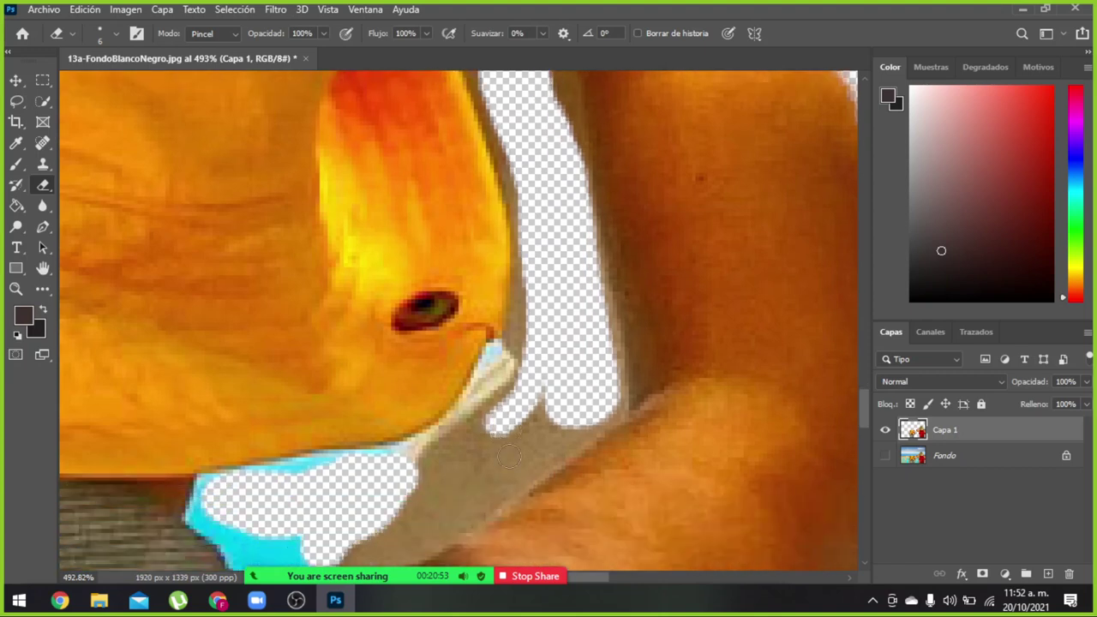
mouse_move(442, 450)
mouse_down()
mouse_move(459, 432)
mouse_move(560, 417)
mouse_move(602, 384)
mouse_move(606, 360)
mouse_move(497, 420)
mouse_move(428, 416)
mouse_move(499, 361)
mouse_move(529, 275)
mouse_move(537, 387)
mouse_move(465, 425)
mouse_up()
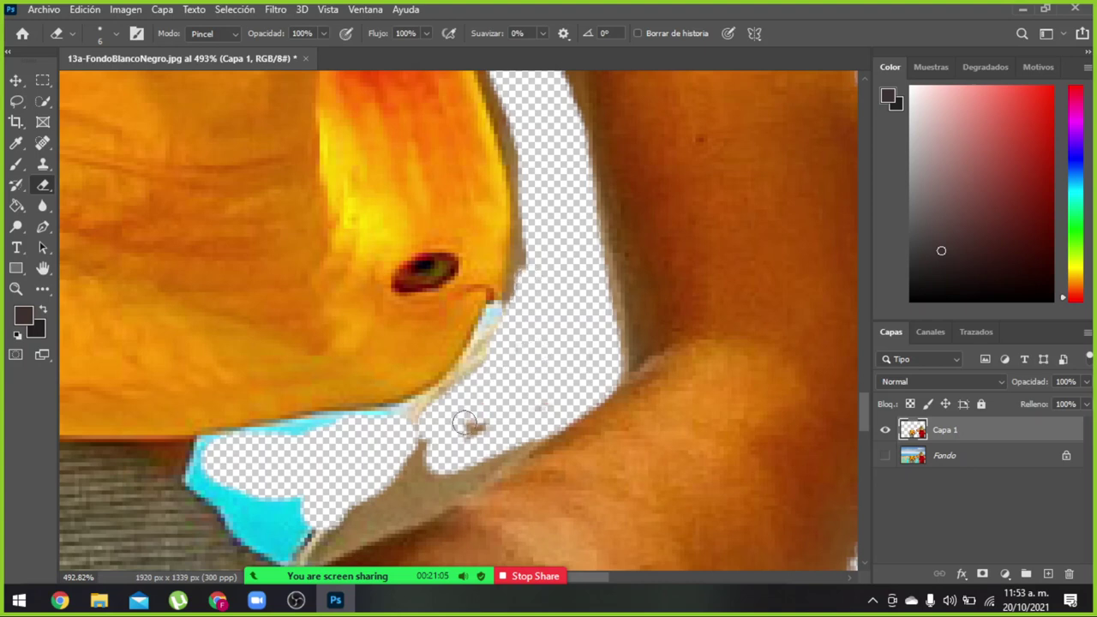
Clear the grey and cyan fringe under the hat and along the orange edge
mouse_move(494, 351)
mouse_down()
mouse_move(415, 416)
mouse_move(435, 437)
mouse_move(390, 484)
mouse_move(314, 531)
mouse_move(519, 441)
mouse_move(341, 539)
mouse_up()
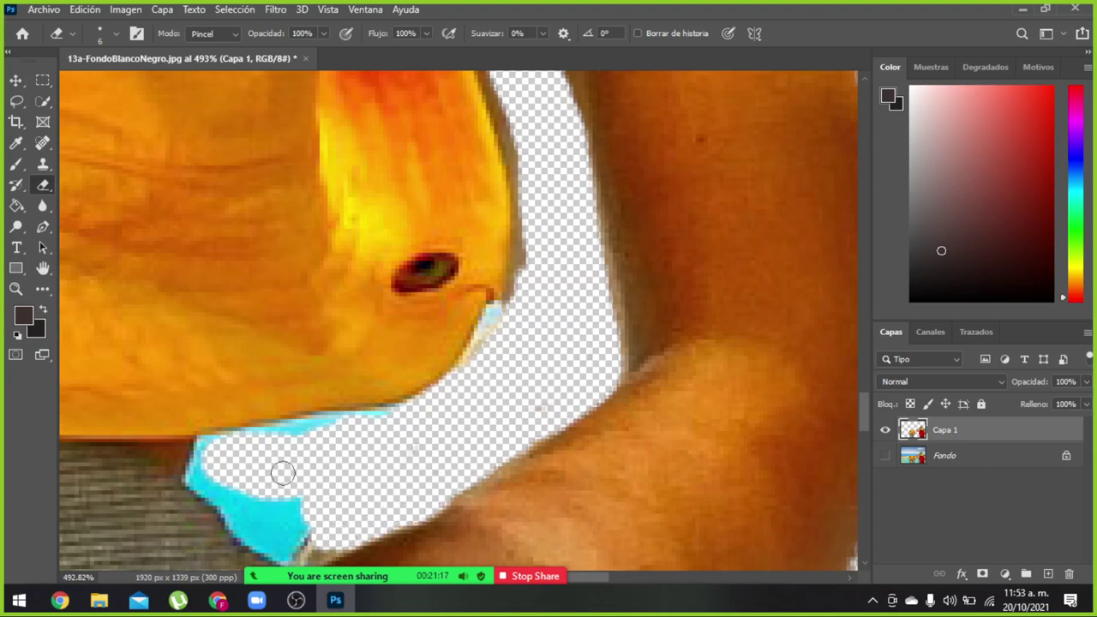
scroll(282, 454, down, 3)
mouse_move(331, 417)
mouse_down()
mouse_move(304, 411)
mouse_move(314, 422)
mouse_move(289, 389)
mouse_move(294, 306)
mouse_move(387, 299)
mouse_move(211, 321)
mouse_move(204, 349)
mouse_move(304, 373)
mouse_move(314, 387)
mouse_move(295, 416)
mouse_move(220, 363)
mouse_move(287, 419)
mouse_move(275, 413)
mouse_up()
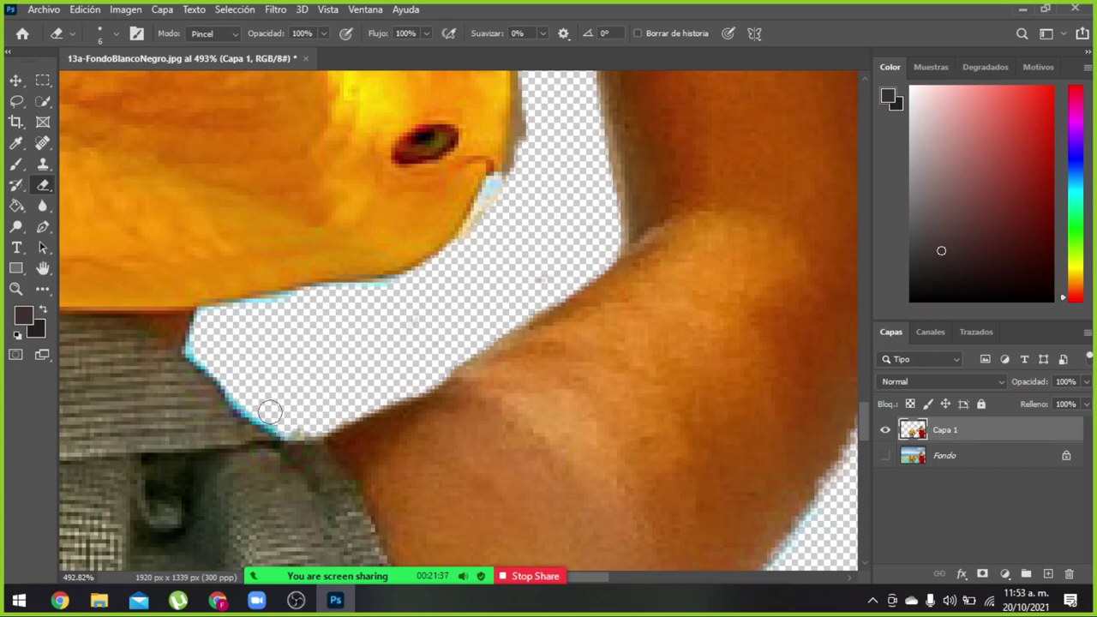
scroll(397, 323, down, 3)
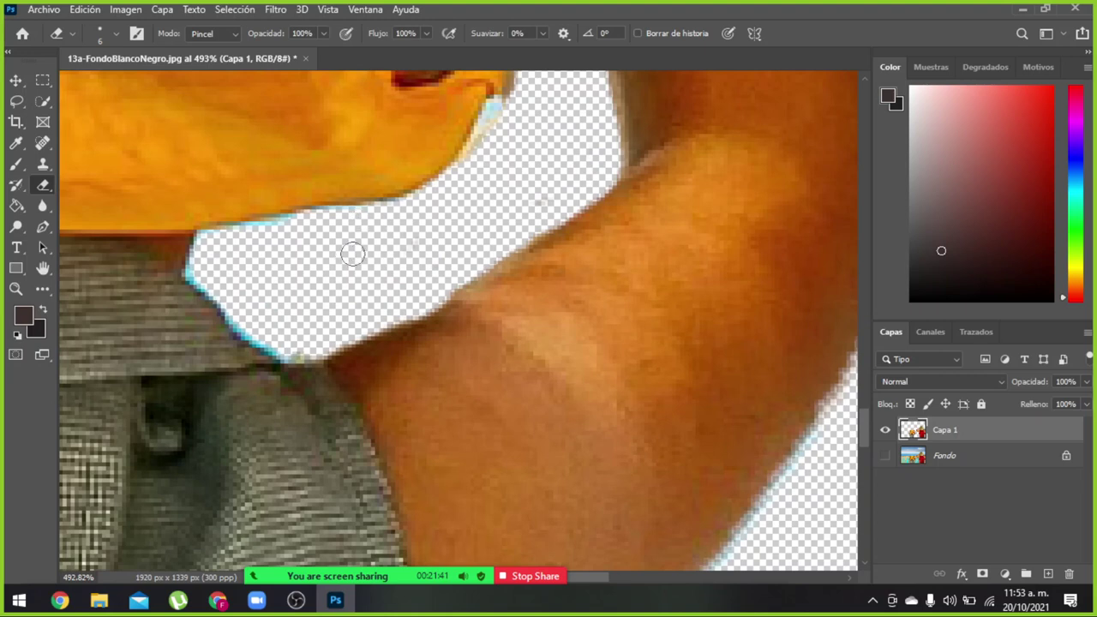
drag(501, 115, 467, 164)
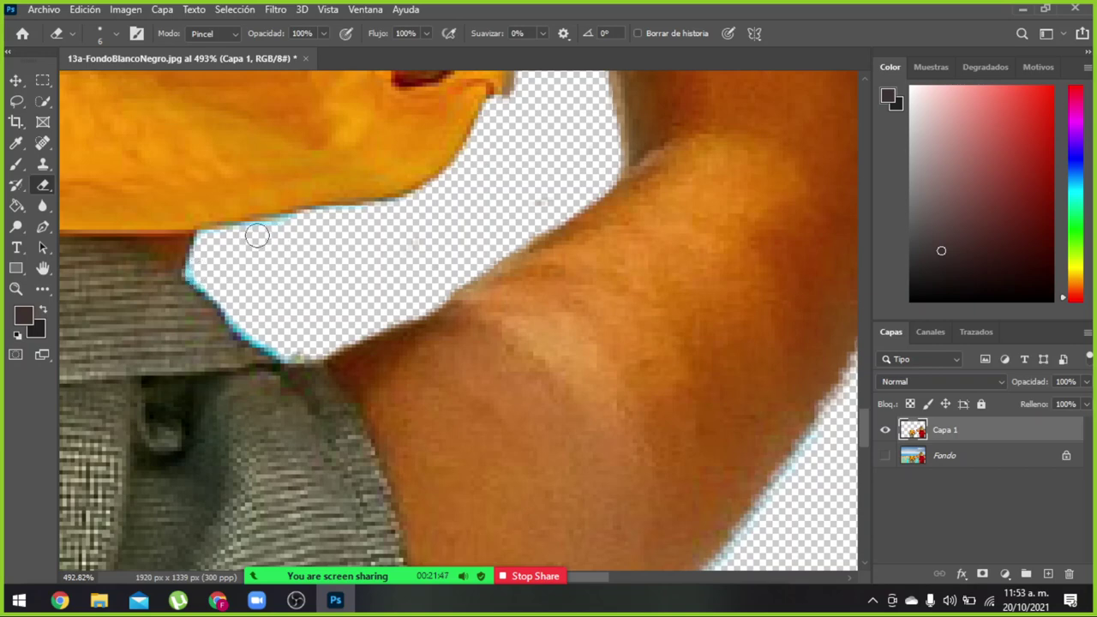
scroll(279, 241, up, 5)
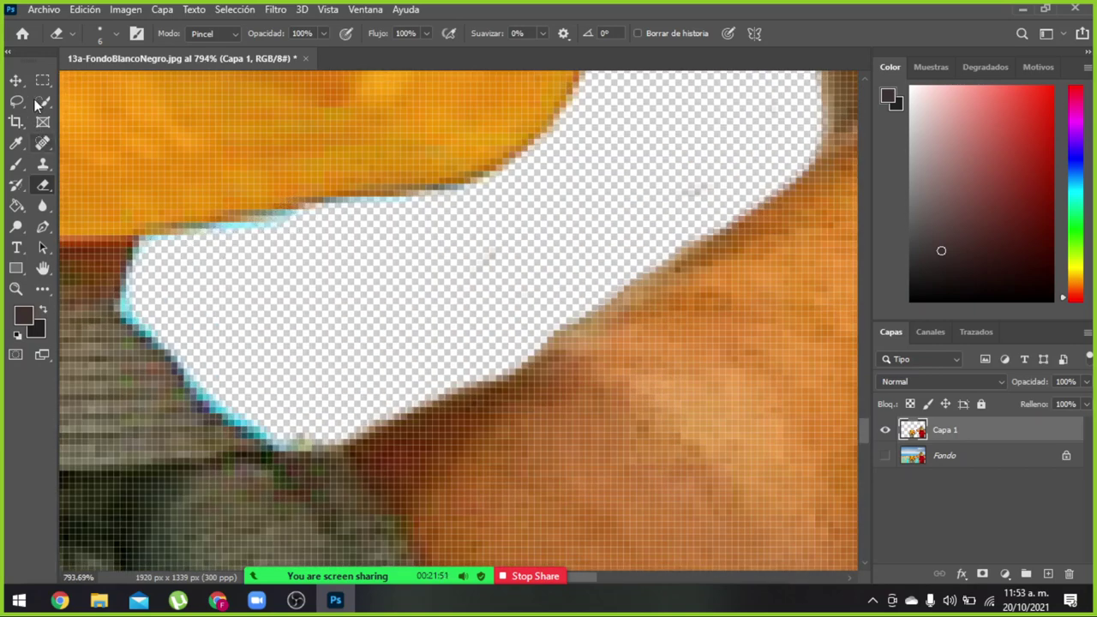
Shrink the eraser to 1 px
click(117, 40)
drag(105, 82, 89, 85)
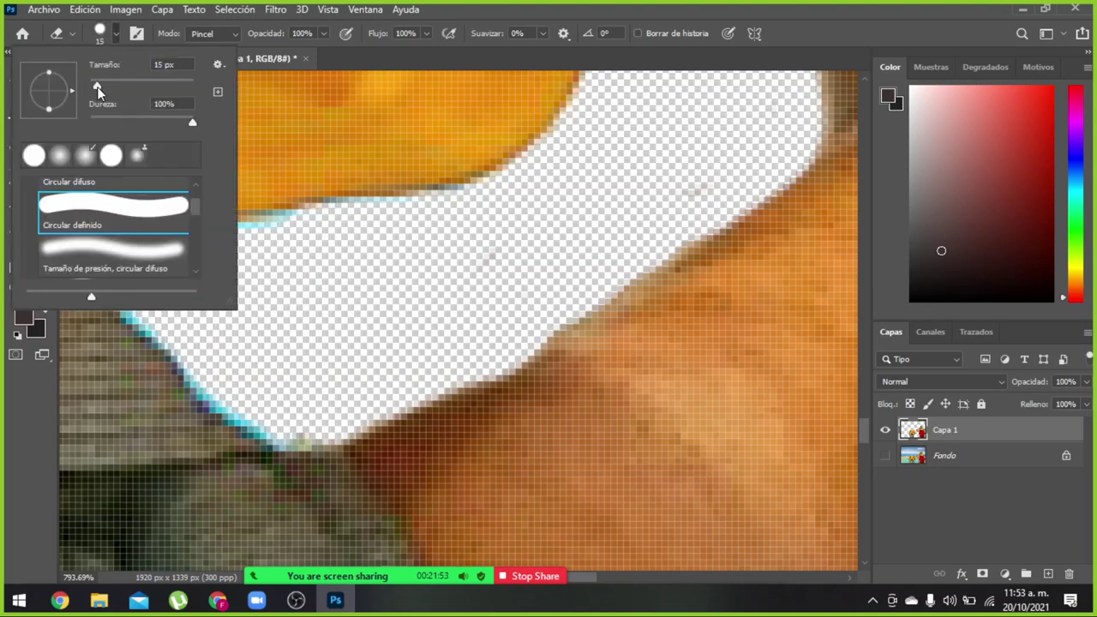
key(Return)
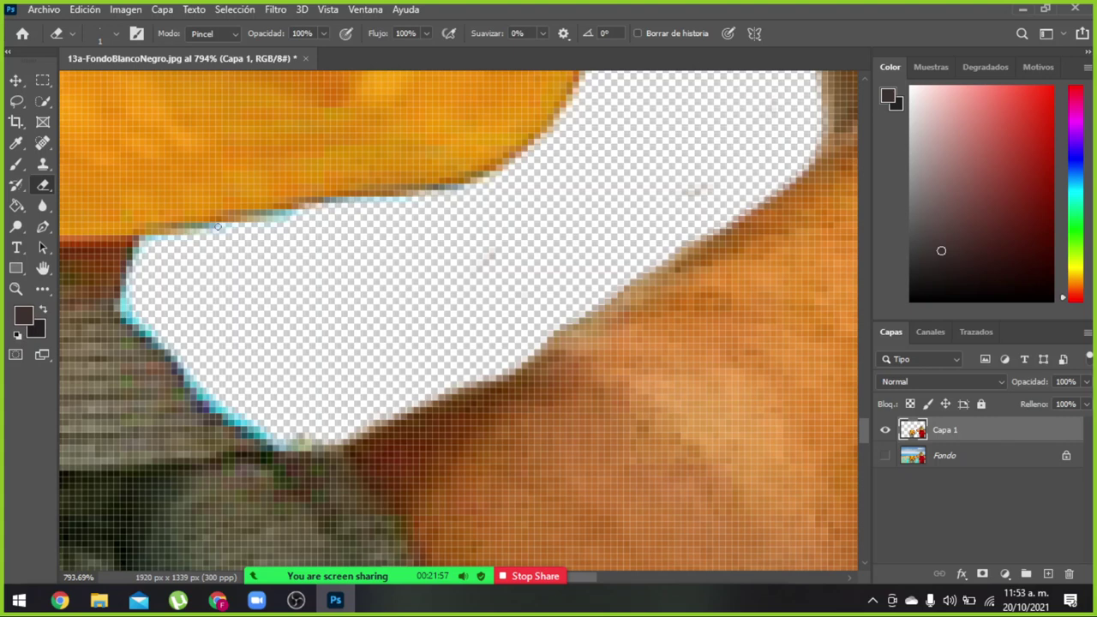
Erase the cyan edge pixels along the cutout border above the checked fabric
click(120, 304)
drag(135, 321, 198, 379)
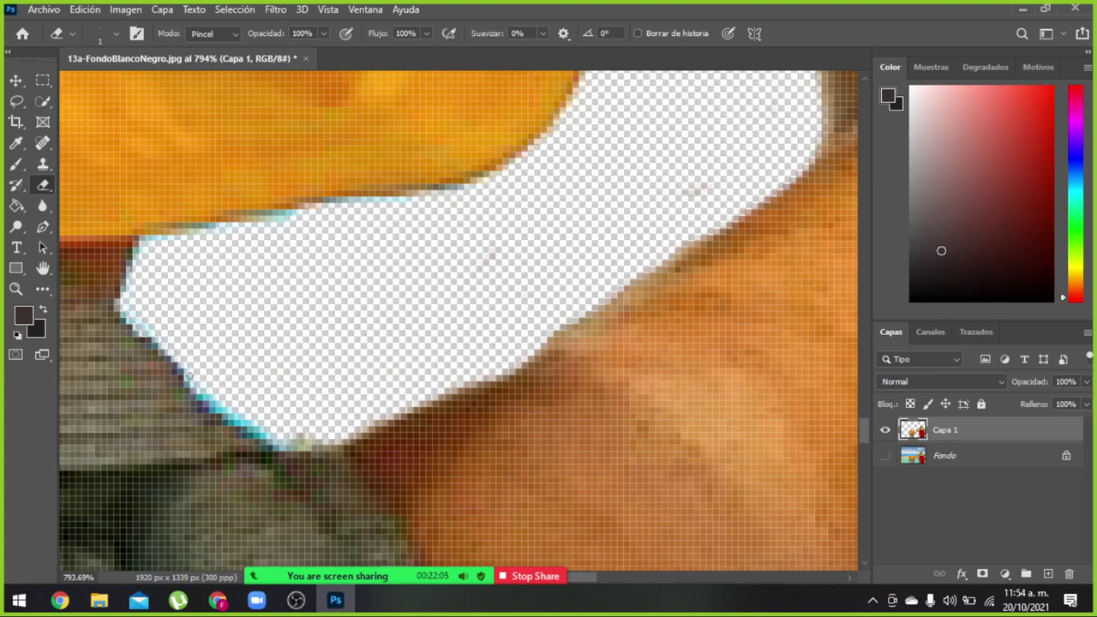
mouse_move(199, 379)
mouse_down()
mouse_move(228, 411)
mouse_move(304, 435)
mouse_up()
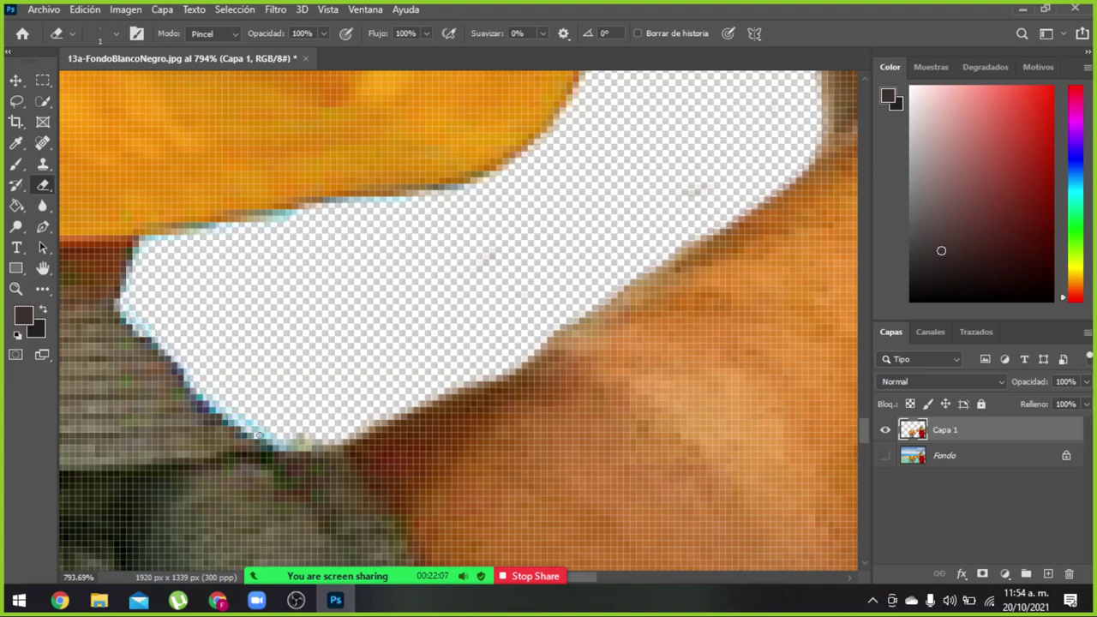
scroll(399, 291, up, 2)
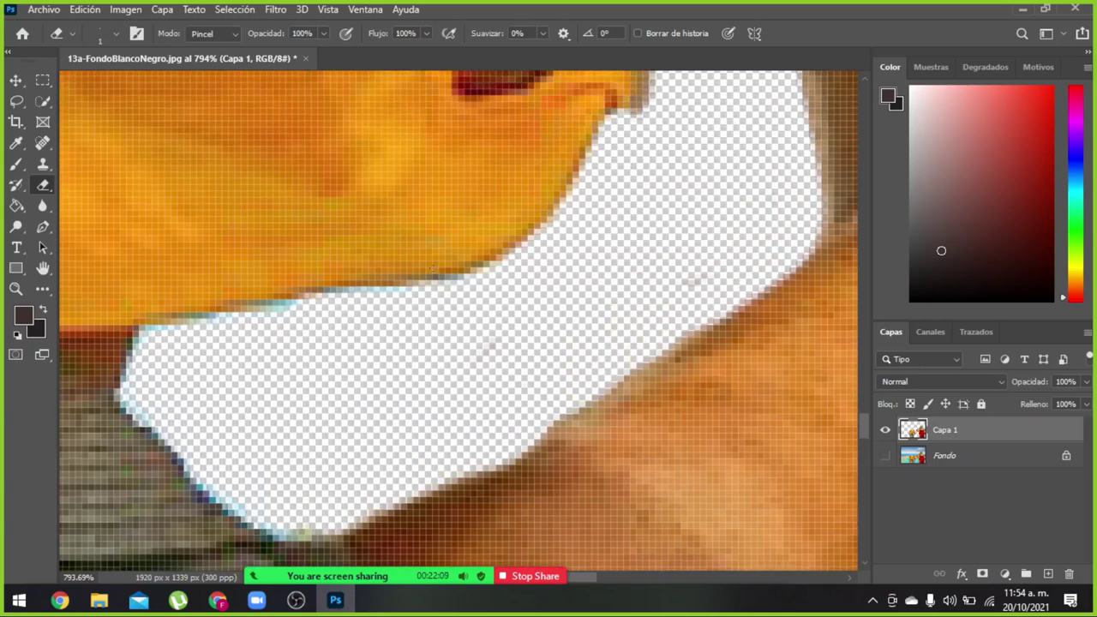
scroll(476, 296, up, 2)
scroll(484, 294, down, 2)
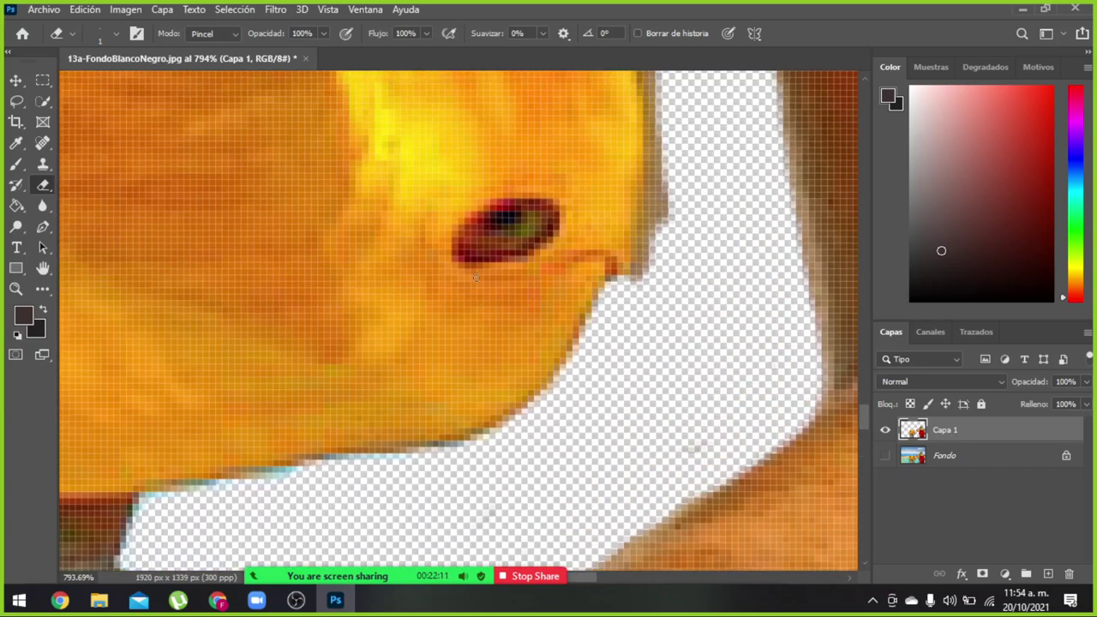
scroll(454, 296, down, 1)
scroll(428, 298, down, 1)
scroll(404, 302, down, 2)
scroll(404, 301, up, 1)
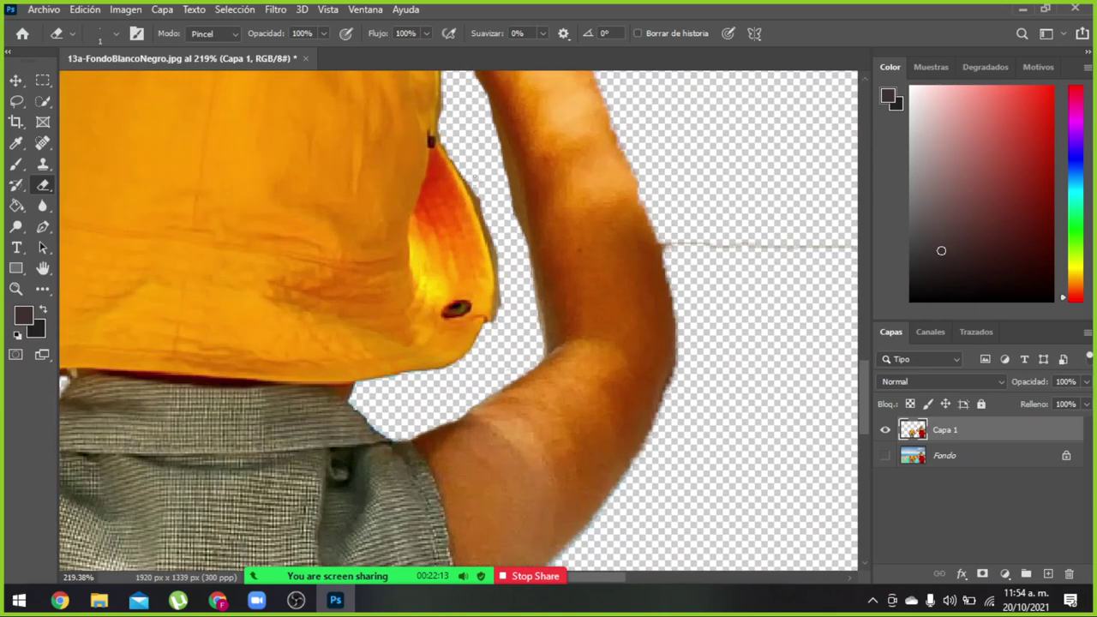
scroll(454, 257, up, 1)
scroll(513, 203, up, 2)
Erase dark fringe along the arm's right edge and curved hat edge, undoing one stray stroke
drag(536, 199, 584, 341)
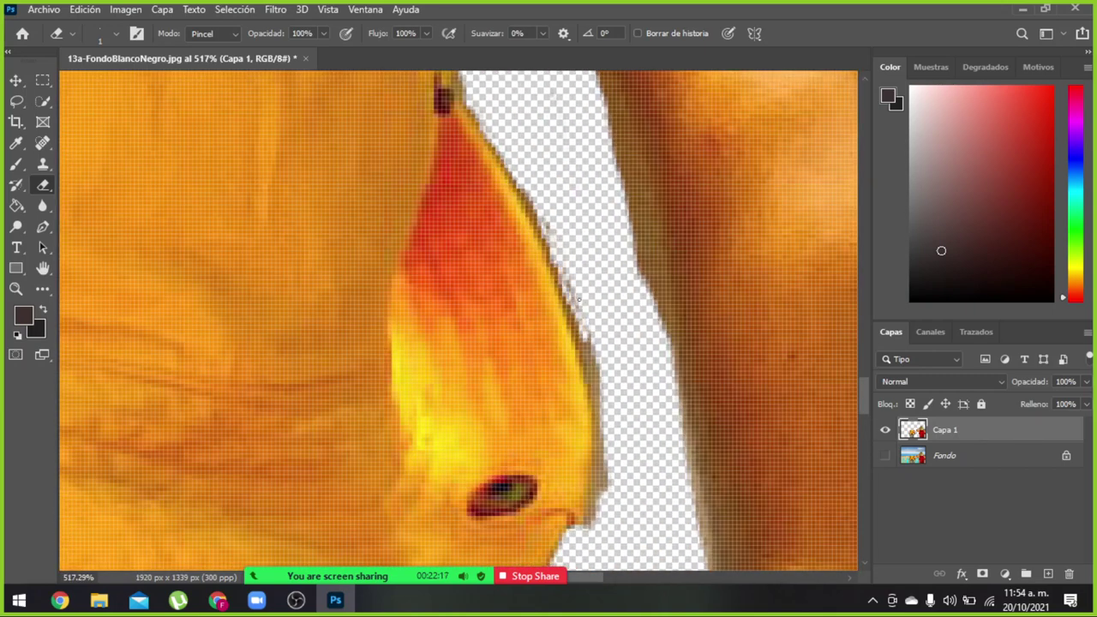
mouse_move(565, 272)
mouse_down()
mouse_move(603, 405)
mouse_move(600, 358)
mouse_up()
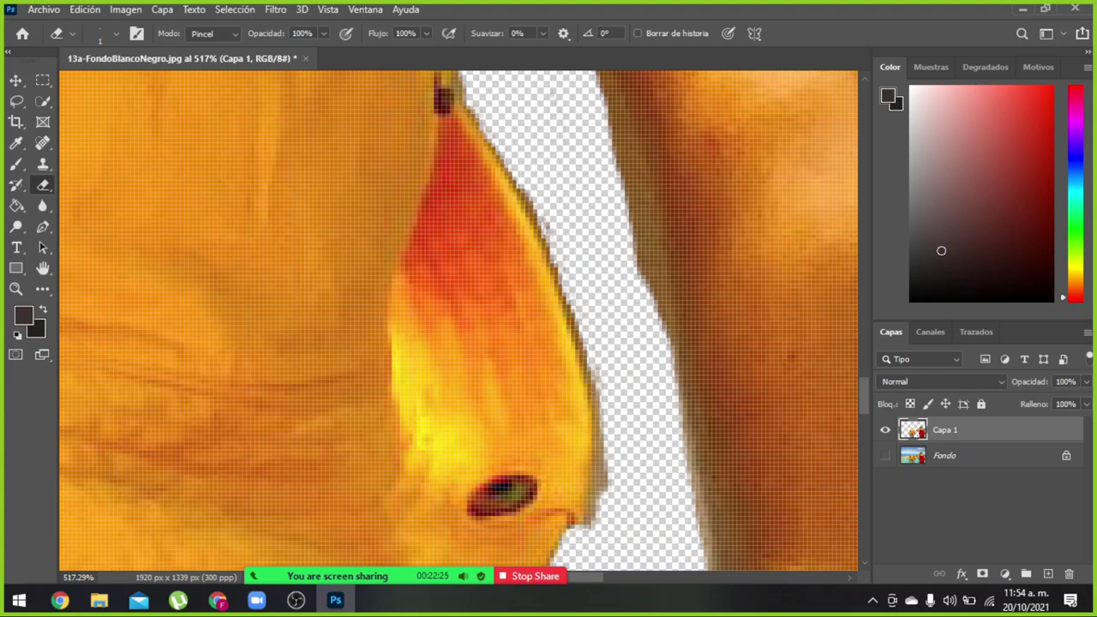
drag(591, 390, 603, 433)
mouse_move(609, 497)
mouse_down()
mouse_move(598, 394)
mouse_move(535, 210)
mouse_move(565, 271)
mouse_move(552, 262)
mouse_up()
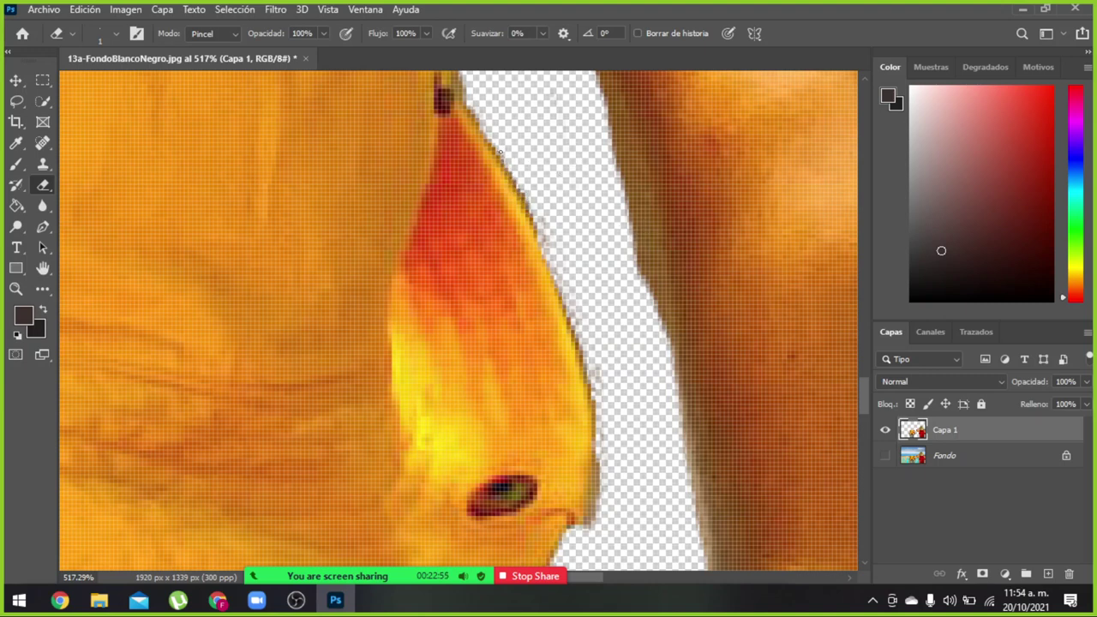
mouse_move(501, 151)
mouse_down()
mouse_move(534, 217)
mouse_move(529, 204)
mouse_up()
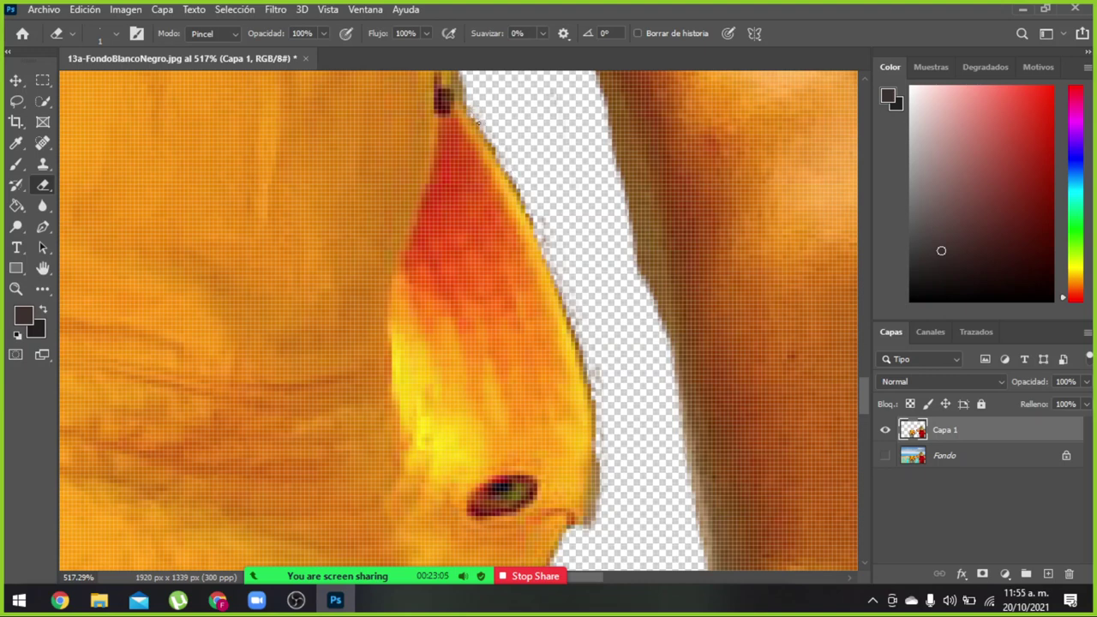
mouse_move(461, 122)
mouse_down()
mouse_move(480, 127)
mouse_move(523, 199)
mouse_up()
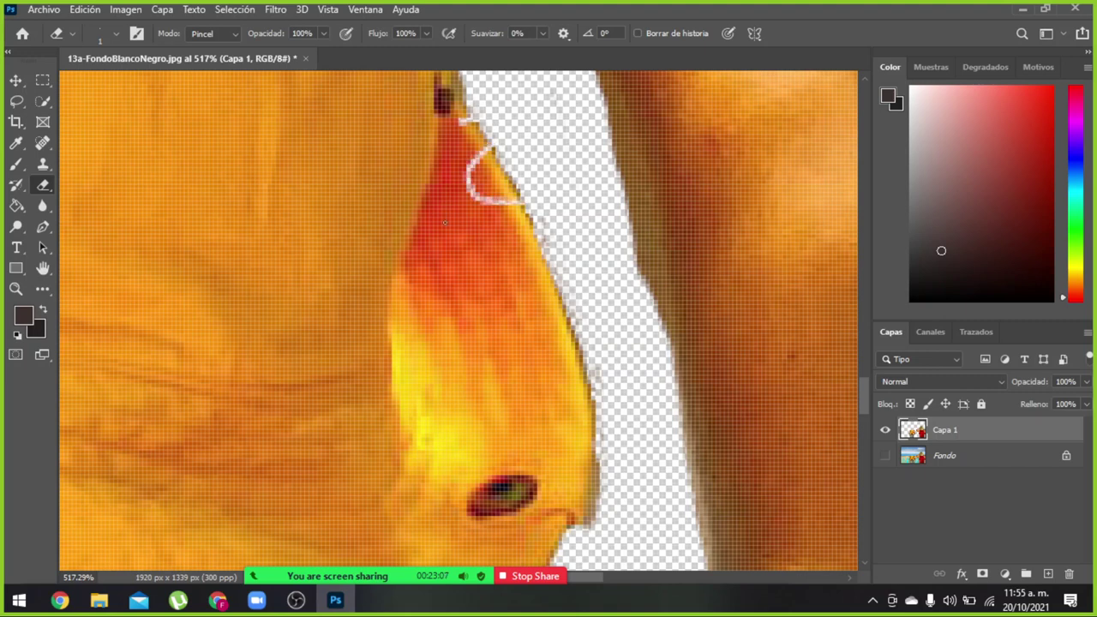
key(ctrl+z)
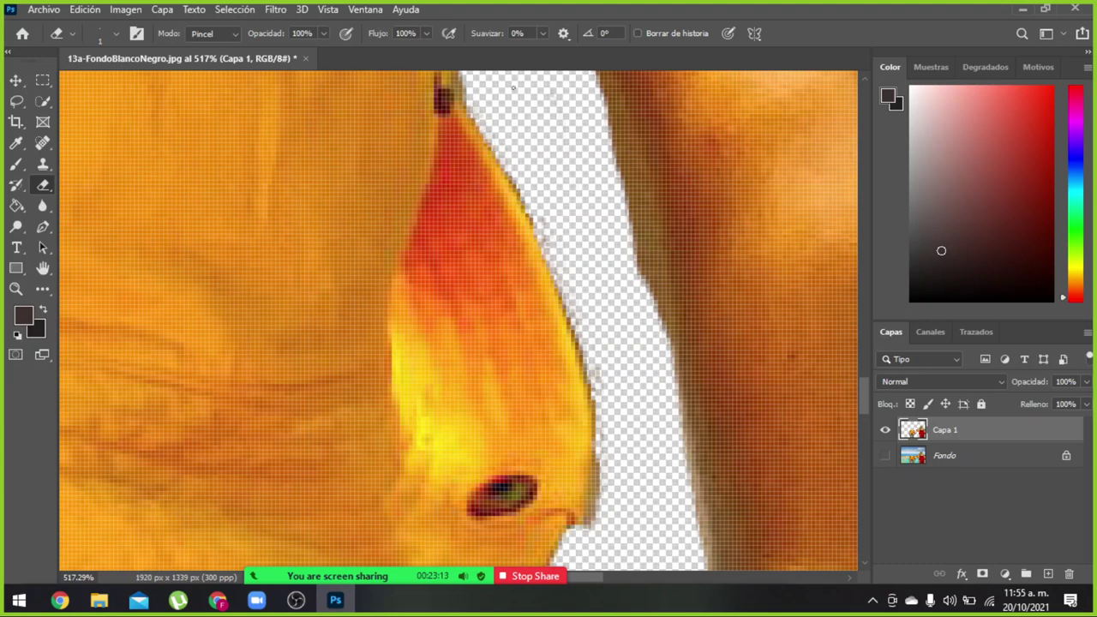
scroll(582, 302, down, 2)
Erase leftover edge pixels along the curve of the cut-out
scroll(582, 302, down, 2)
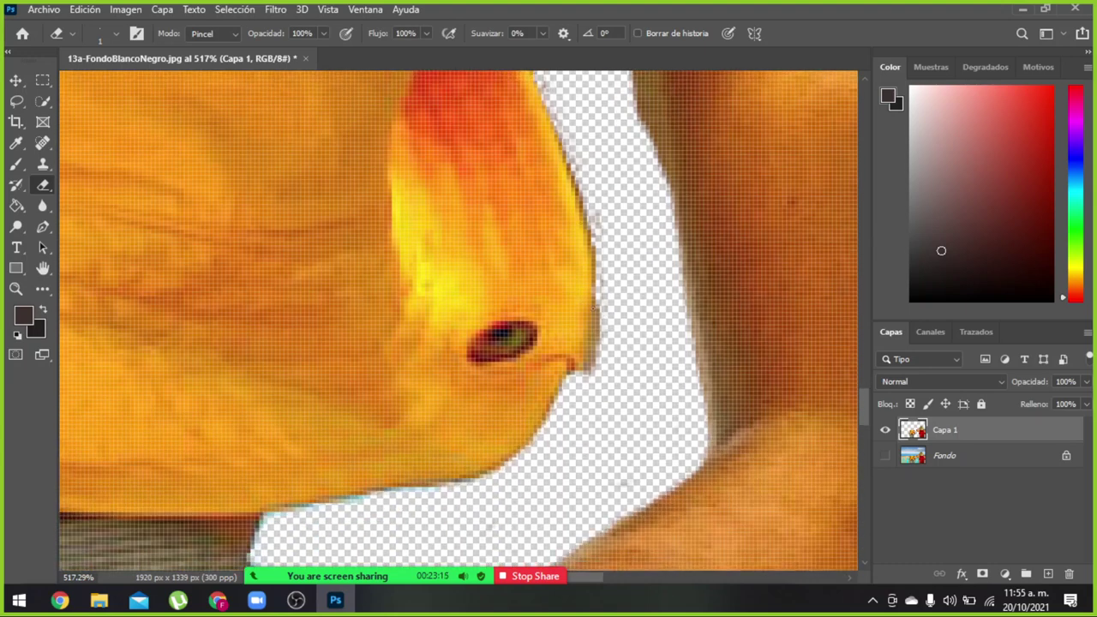
drag(594, 313, 599, 365)
drag(597, 247, 599, 267)
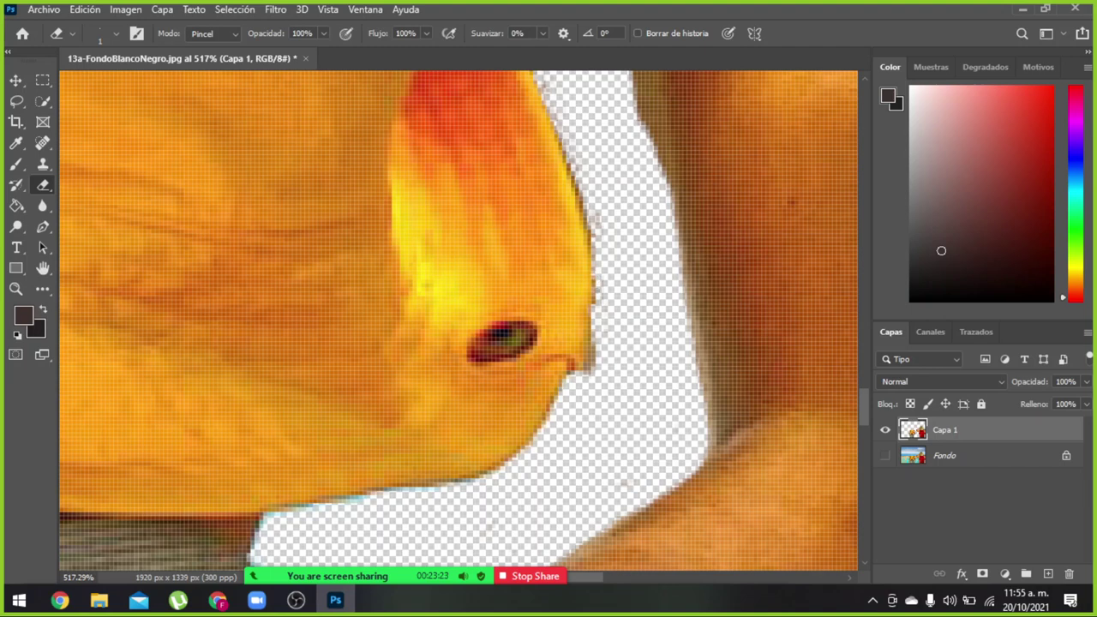
scroll(597, 323, down, 2)
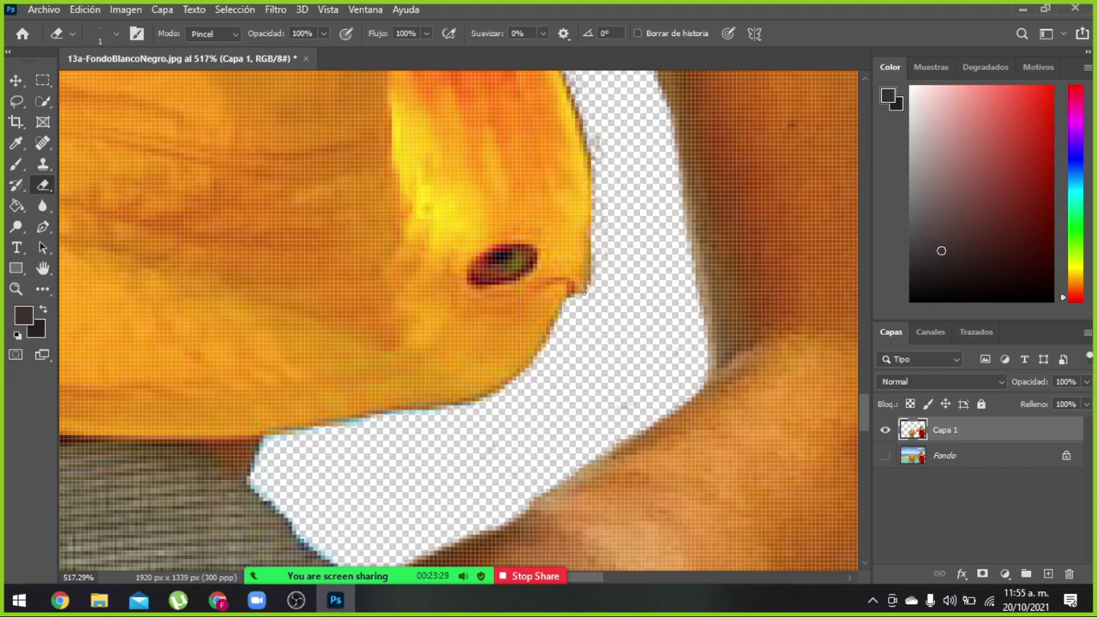
scroll(600, 304, down, 2)
scroll(600, 291, up, 3)
scroll(603, 266, up, 2)
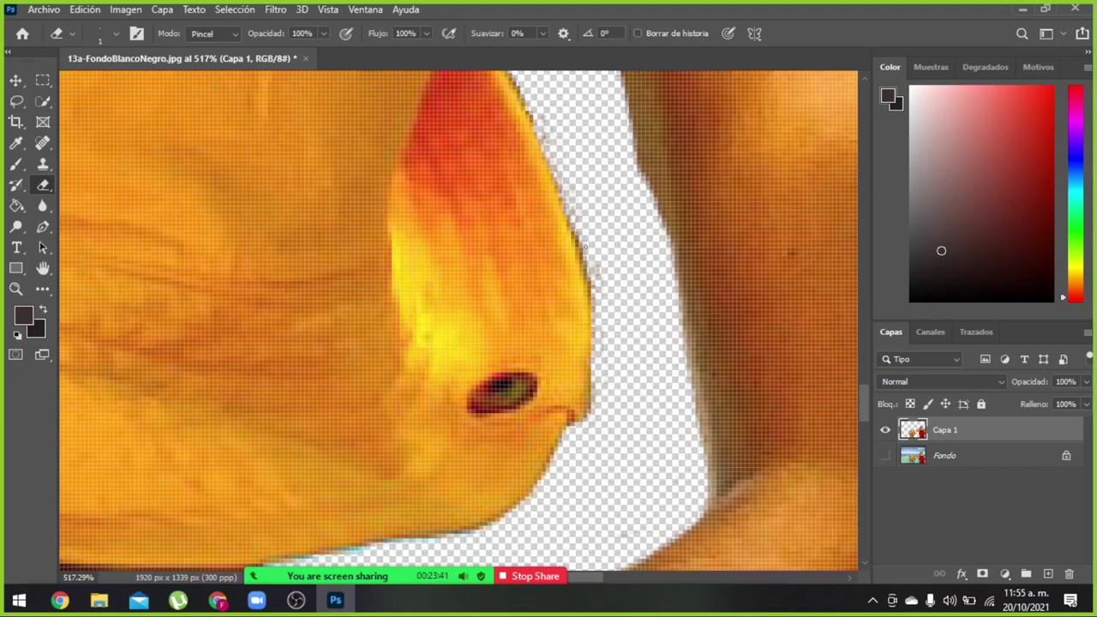
scroll(604, 285, down, 1)
scroll(612, 144, up, 1)
Erase orange fringe along the gap's right edge, undoing one over-erased stroke
drag(636, 124, 638, 170)
mouse_move(670, 237)
mouse_down()
mouse_move(657, 199)
mouse_move(673, 247)
mouse_move(640, 154)
mouse_up()
key(ctrl+z)
key(ctrl+z)
key(ctrl+z)
key(ctrl+z)
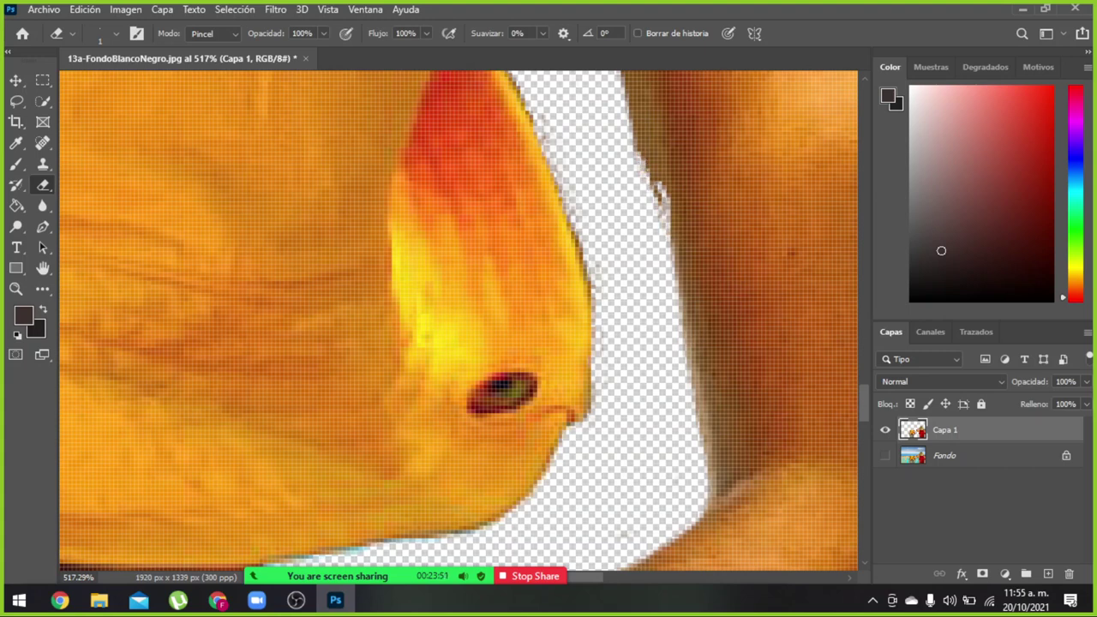
scroll(635, 167, up, 3)
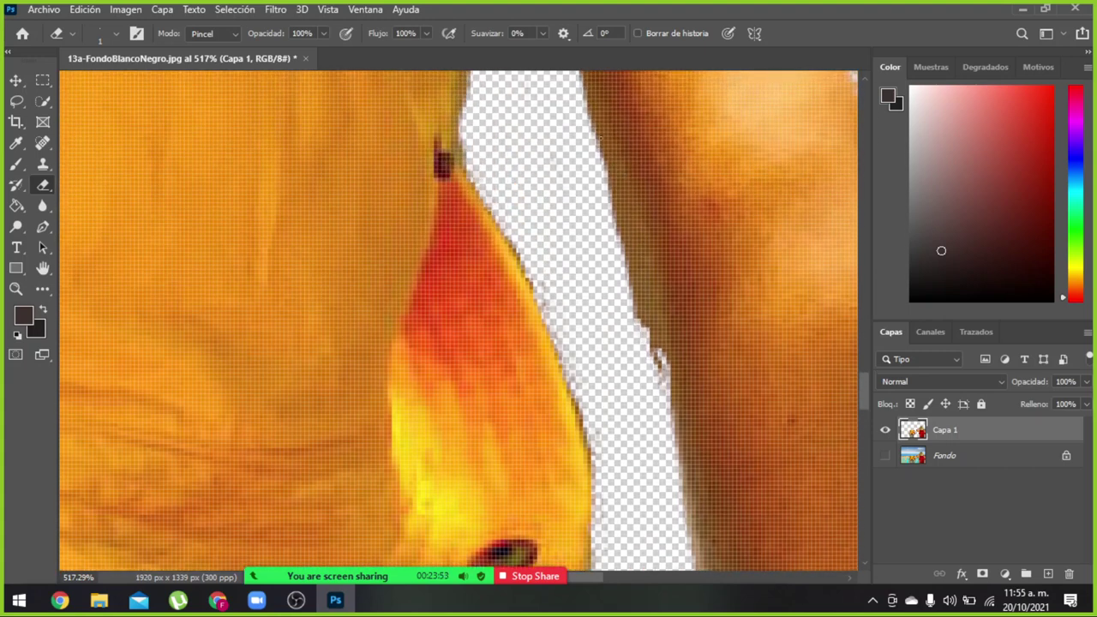
mouse_move(597, 135)
mouse_down()
mouse_move(625, 190)
mouse_move(636, 283)
mouse_move(608, 192)
mouse_move(612, 225)
mouse_move(638, 291)
mouse_move(649, 281)
mouse_move(645, 324)
mouse_move(636, 285)
mouse_move(660, 343)
mouse_move(654, 364)
mouse_move(655, 313)
mouse_up()
drag(655, 371, 658, 321)
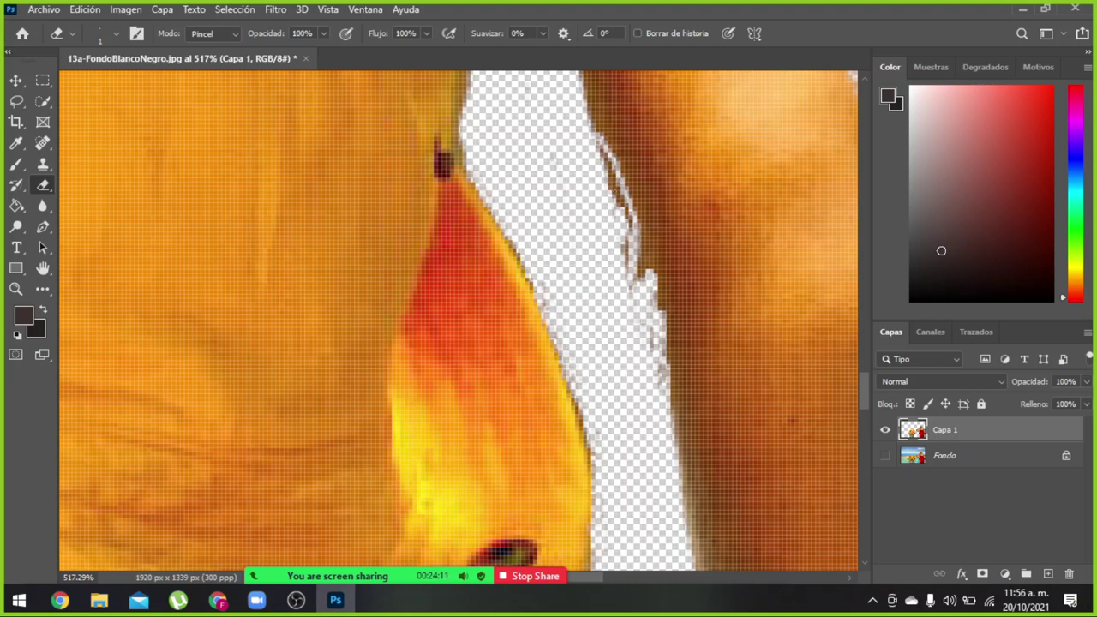
mouse_move(598, 153)
mouse_down()
mouse_move(612, 182)
mouse_move(543, 119)
mouse_up()
drag(610, 169, 616, 203)
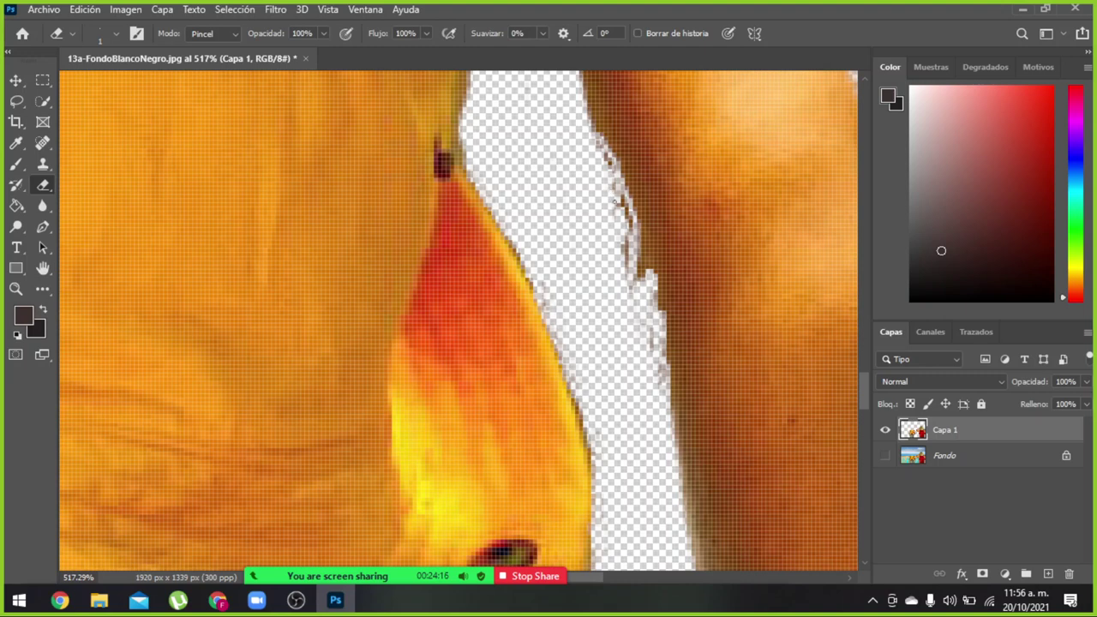
click(117, 33)
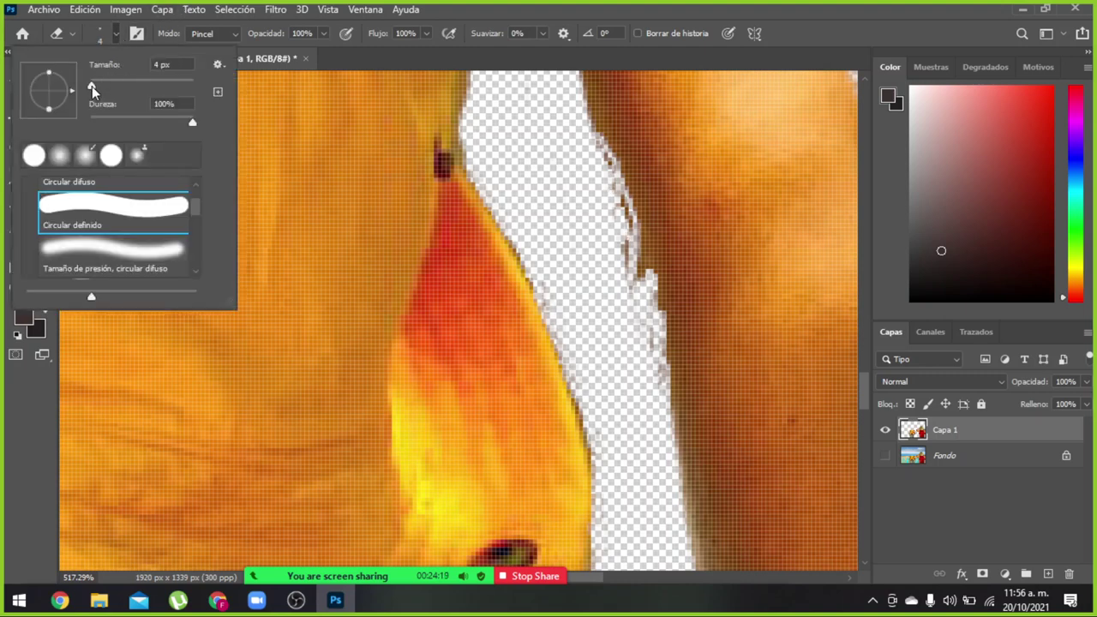
Enlarge the eraser from 4 px to 14 px and wipe the orange fringe along the gap's edge
drag(92, 85, 96, 86)
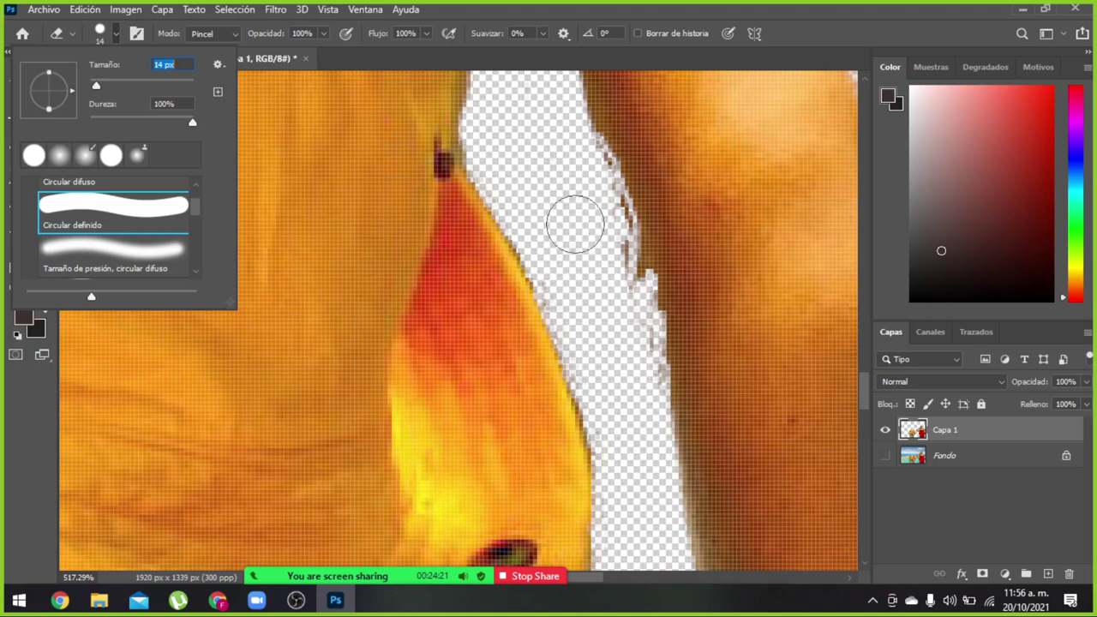
click(581, 168)
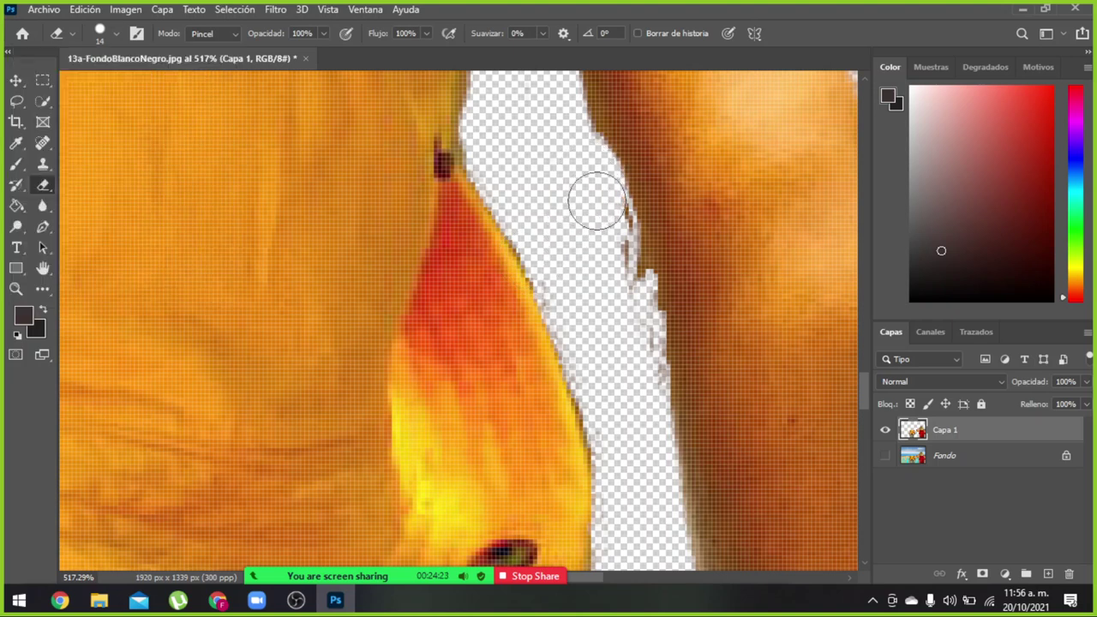
mouse_move(597, 202)
mouse_down()
mouse_move(631, 368)
mouse_move(627, 287)
mouse_move(580, 160)
mouse_move(555, 137)
mouse_up()
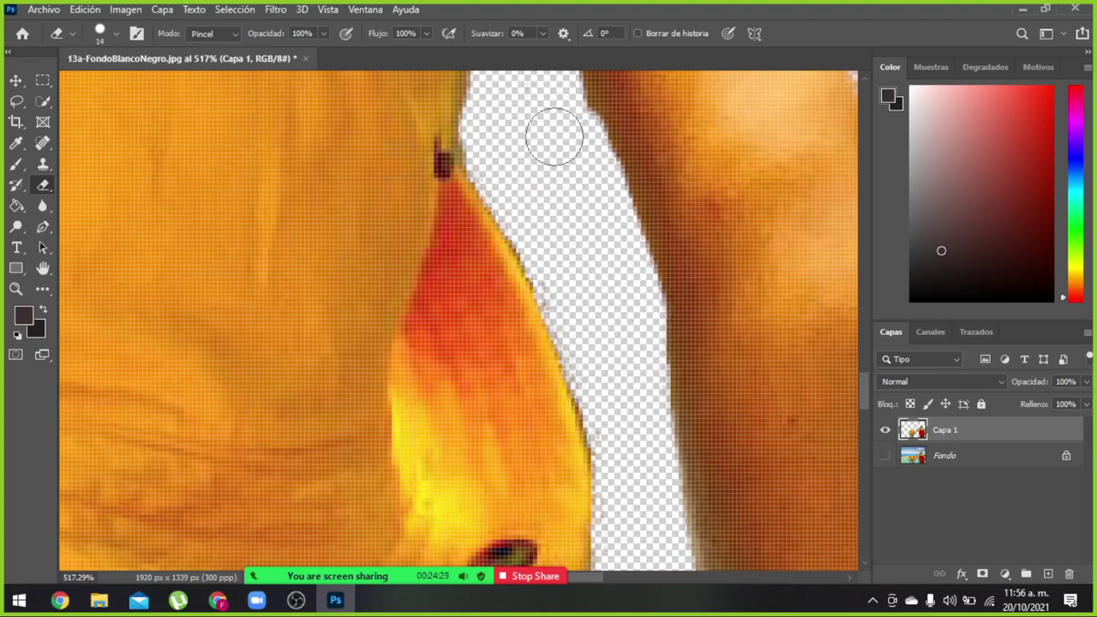
scroll(515, 171, up, 3)
scroll(527, 201, up, 2)
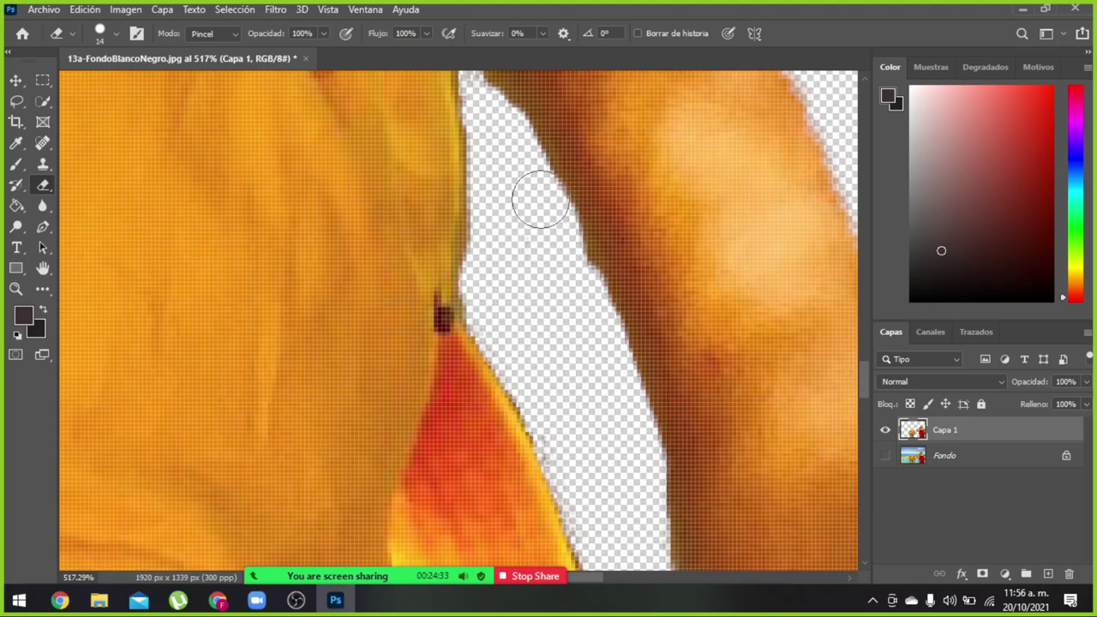
mouse_move(540, 199)
mouse_down()
mouse_move(563, 242)
mouse_move(571, 314)
mouse_up()
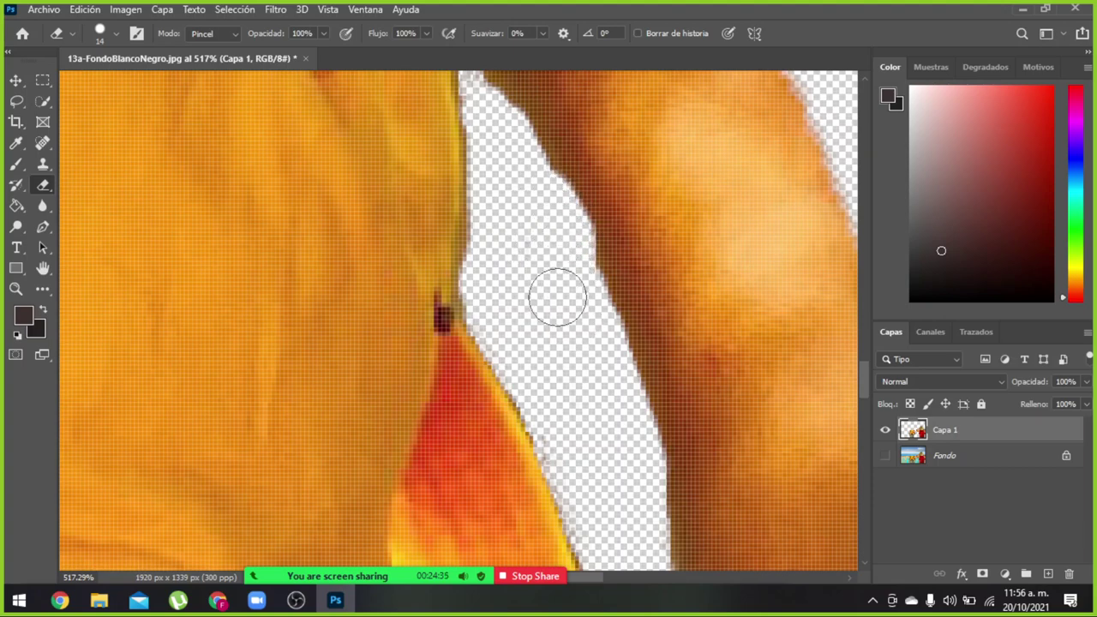
scroll(558, 297, down, 4)
scroll(558, 298, down, 4)
scroll(558, 297, down, 4)
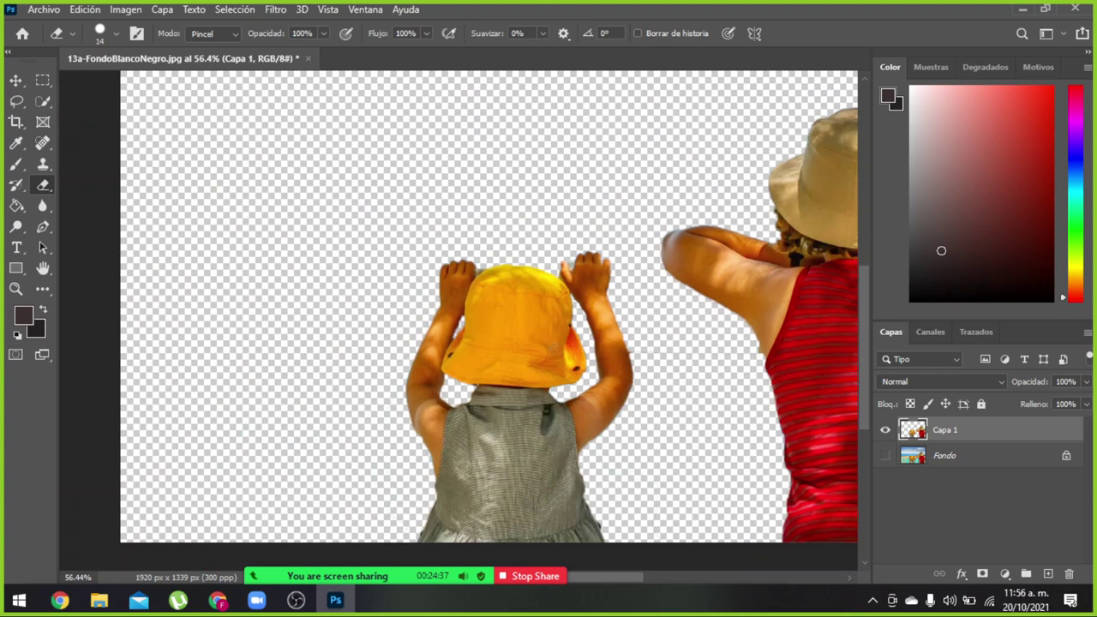
Zoom out, turn on Fondo's visibility and turn off Capa 1's
scroll(555, 346, down, 2)
scroll(569, 346, up, 1)
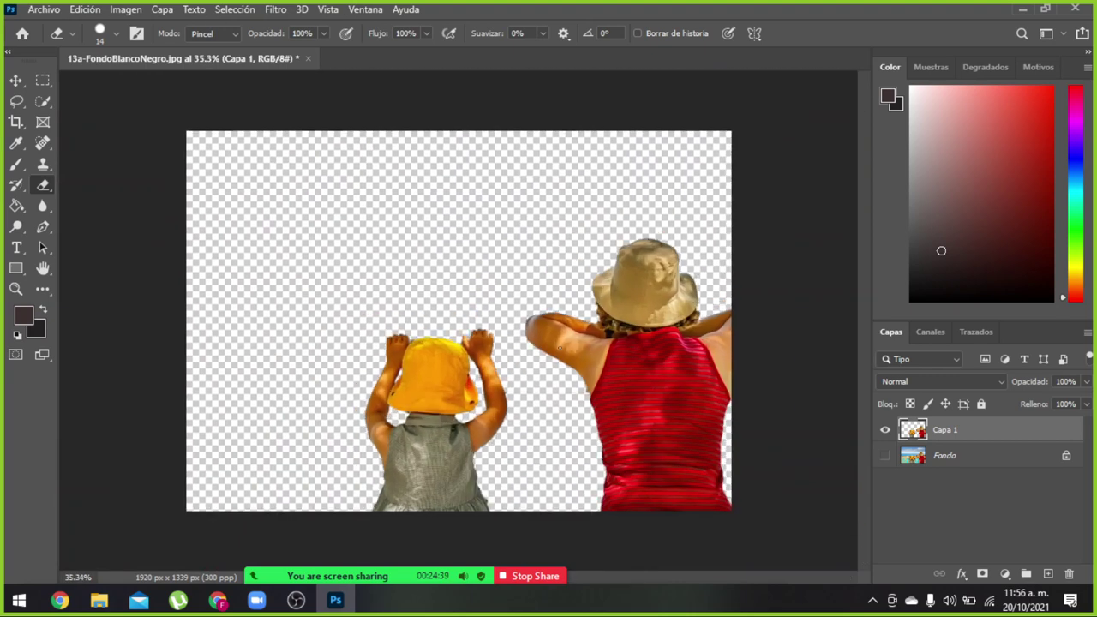
scroll(471, 361, up, 1)
scroll(459, 364, up, 2)
scroll(446, 367, down, 1)
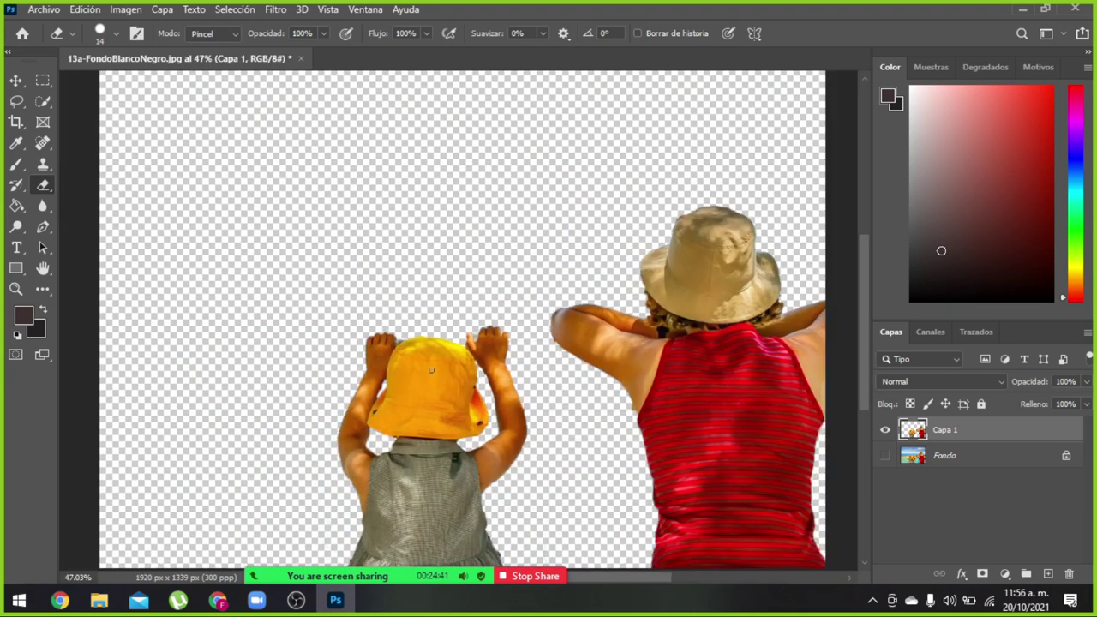
scroll(431, 371, down, 2)
scroll(431, 370, up, 1)
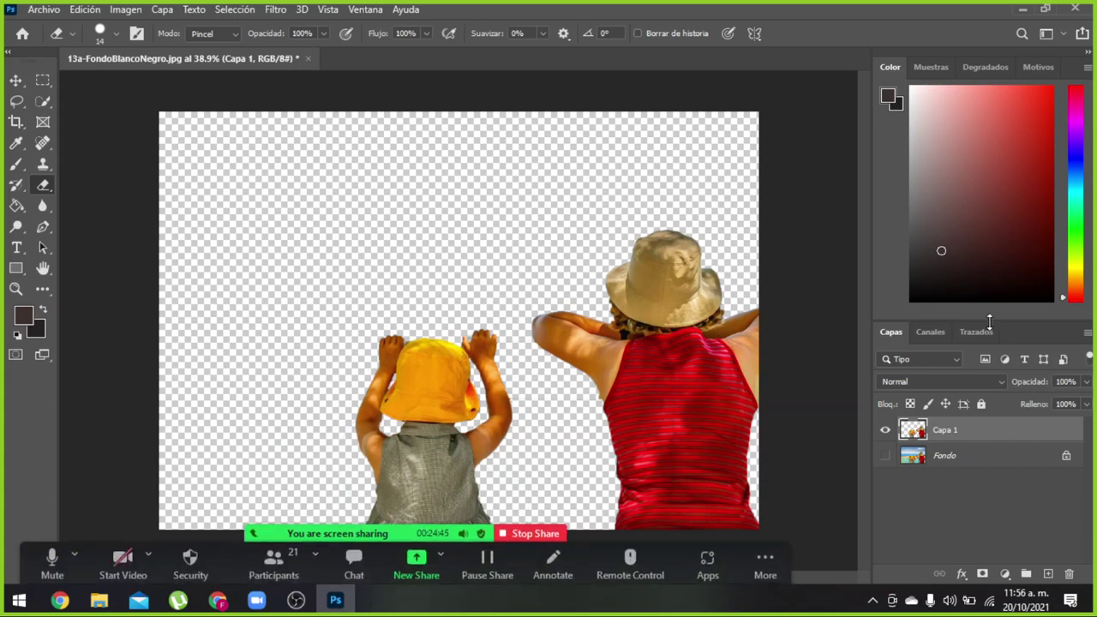
mouse_move(403, 576)
click(885, 455)
click(885, 429)
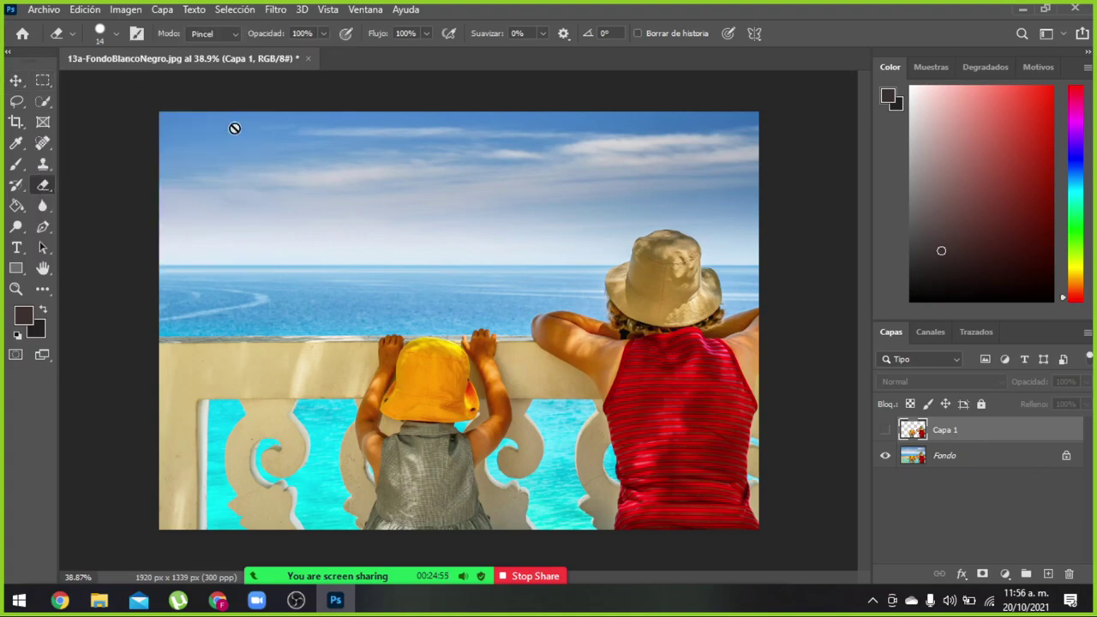
Unlock Fondo with the Move tool so it becomes the editable layer Capa 0
click(276, 10)
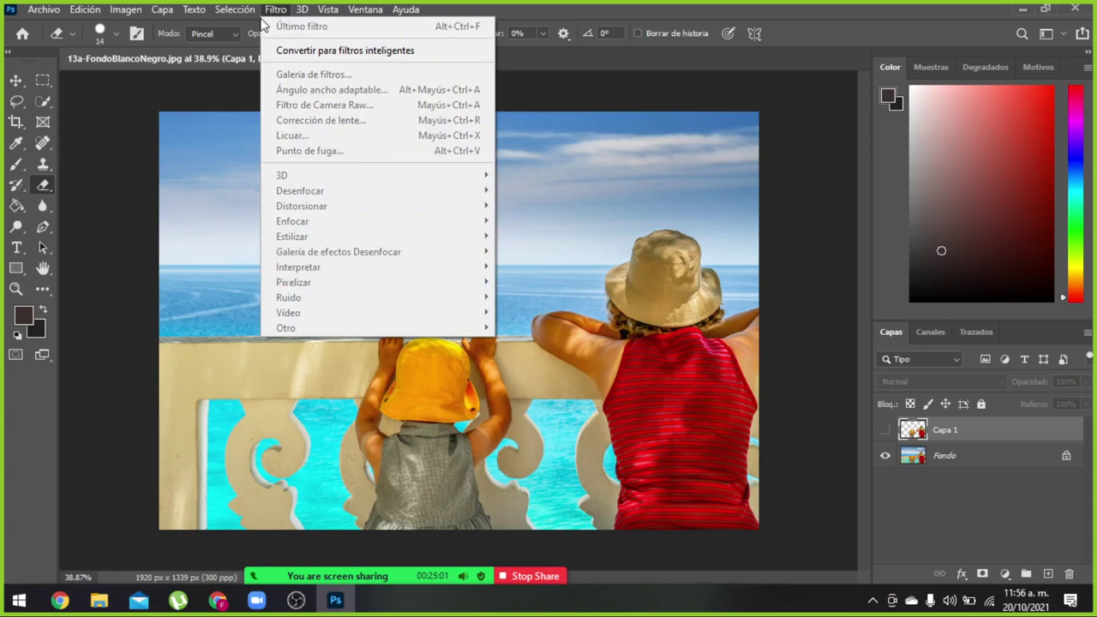
click(154, 21)
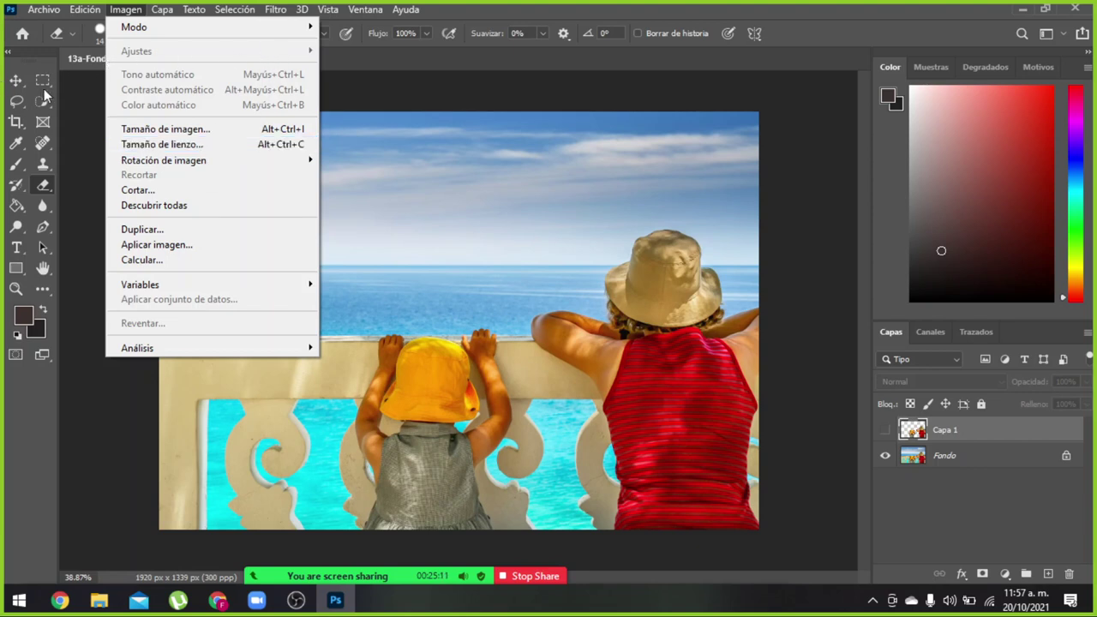
click(15, 80)
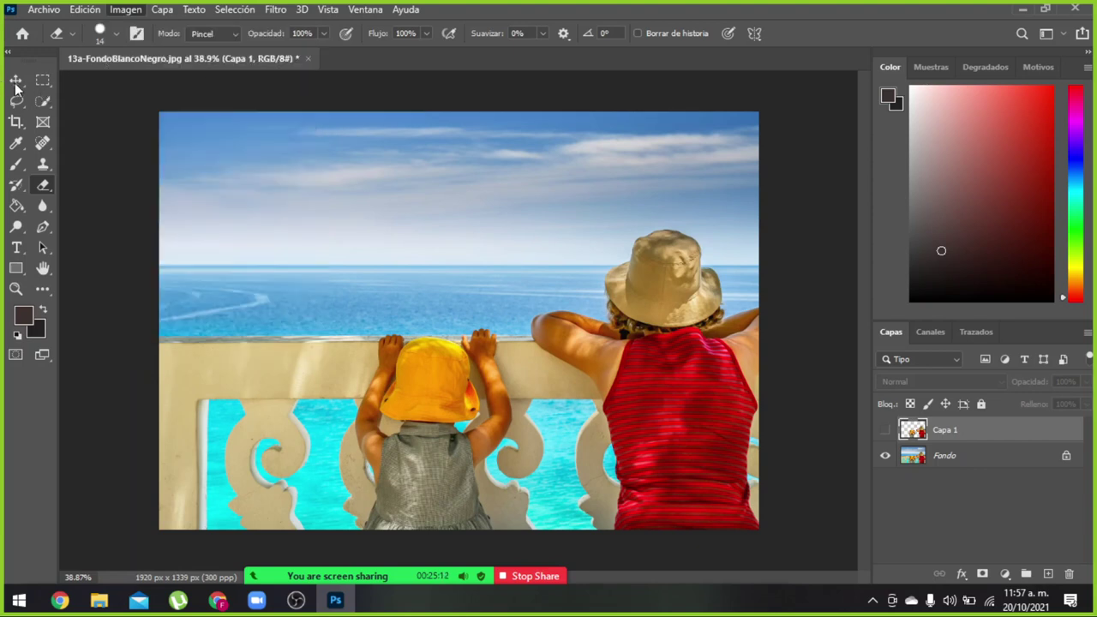
click(1068, 457)
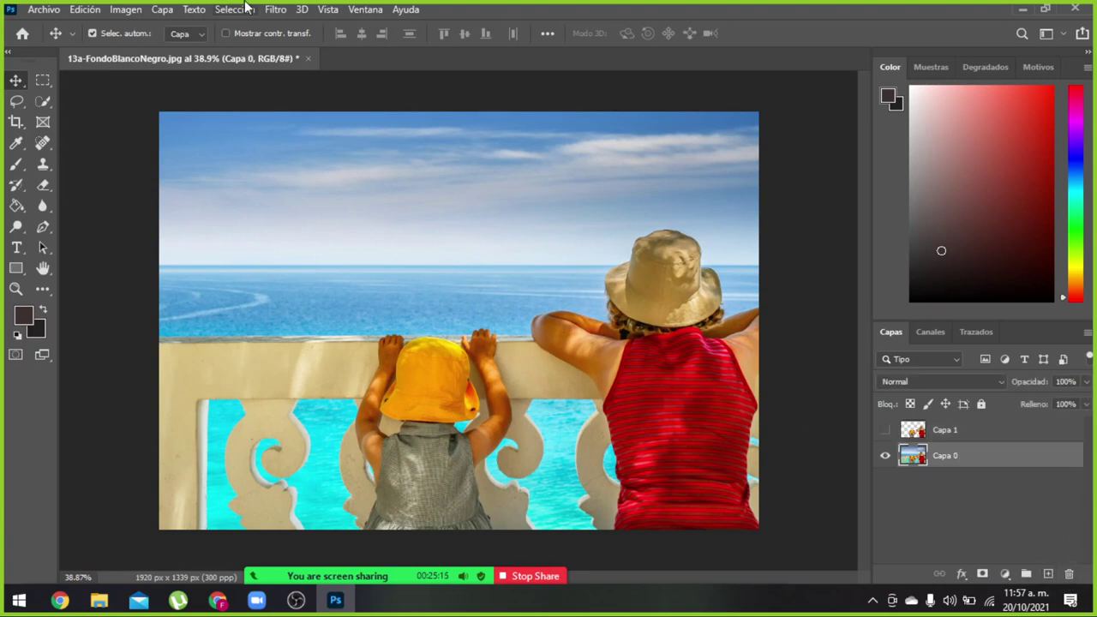
click(125, 9)
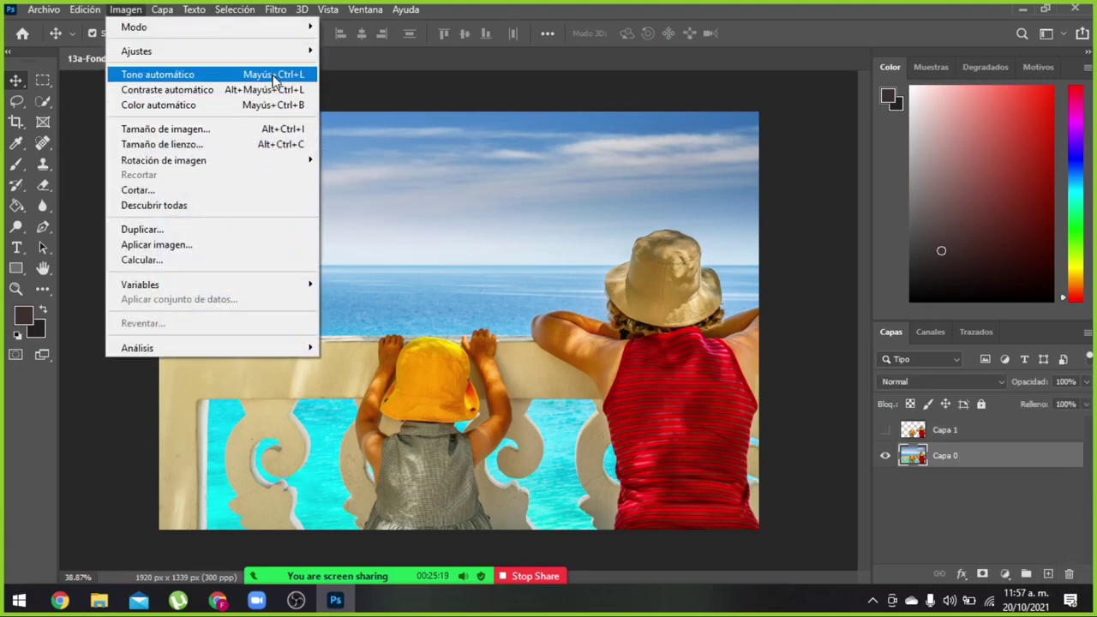
mouse_move(137, 51)
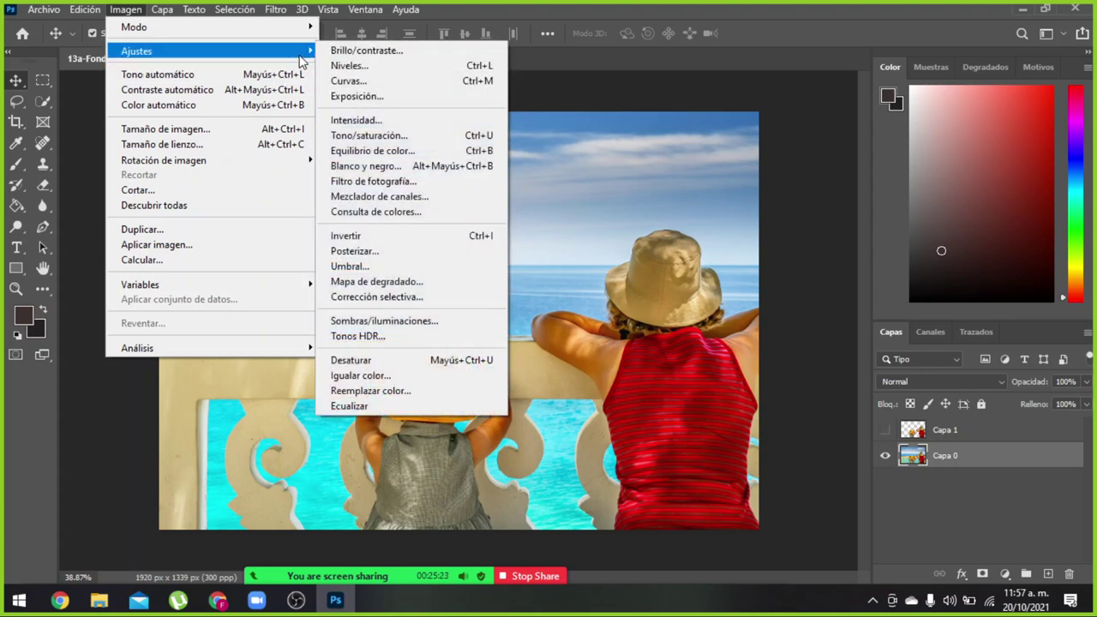
Apply Blanco y negro to Capa 0, show coloured Capa 1 on top, then launch Chrome
click(421, 171)
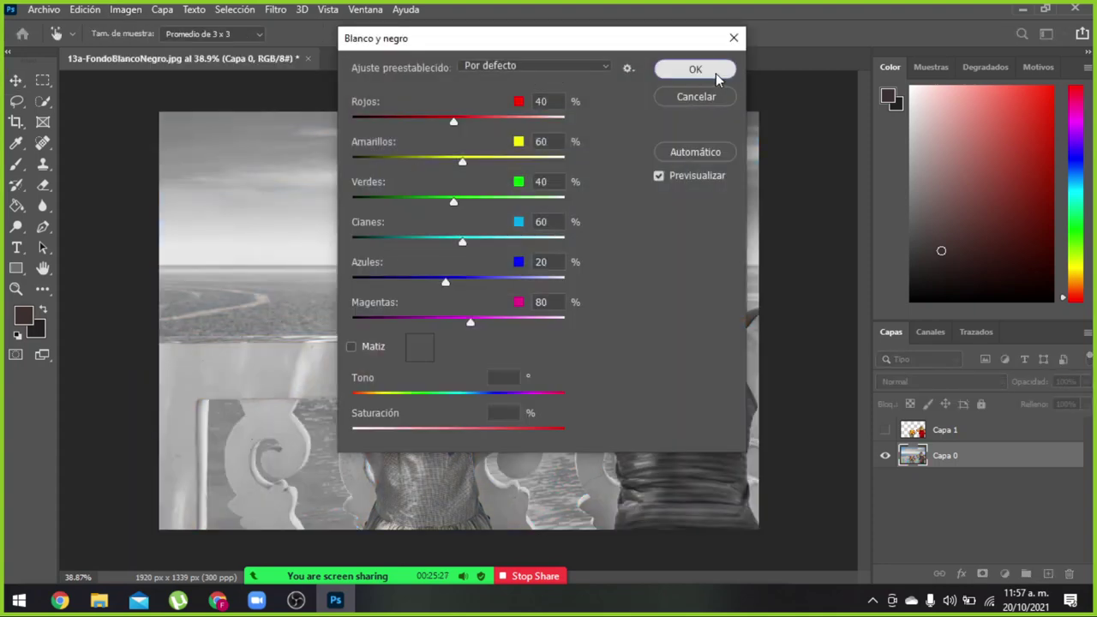
click(714, 72)
click(885, 430)
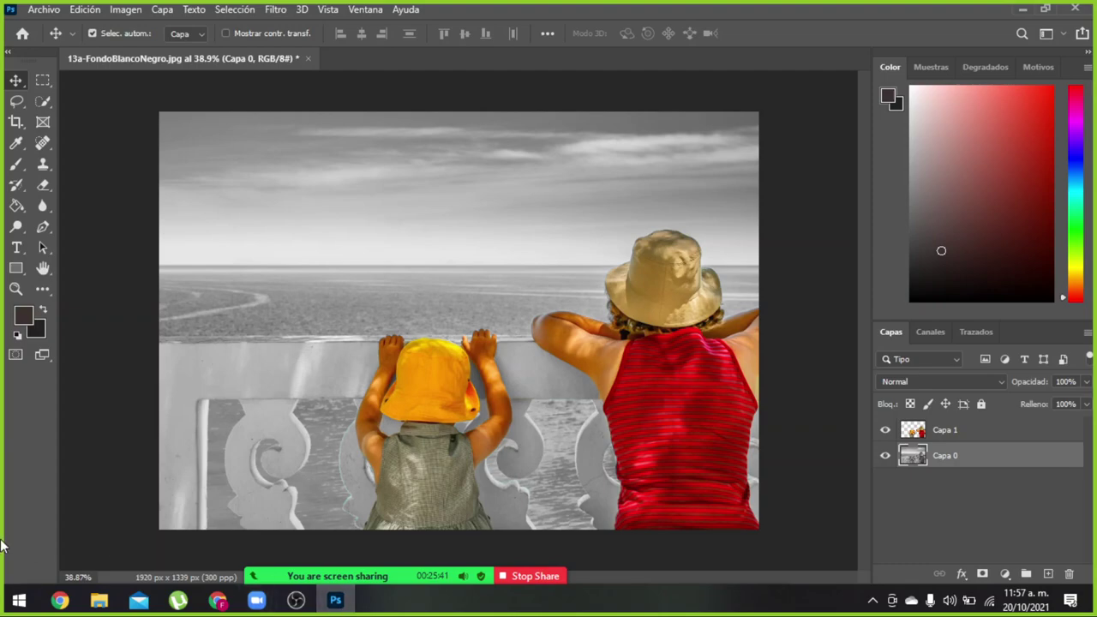
click(60, 602)
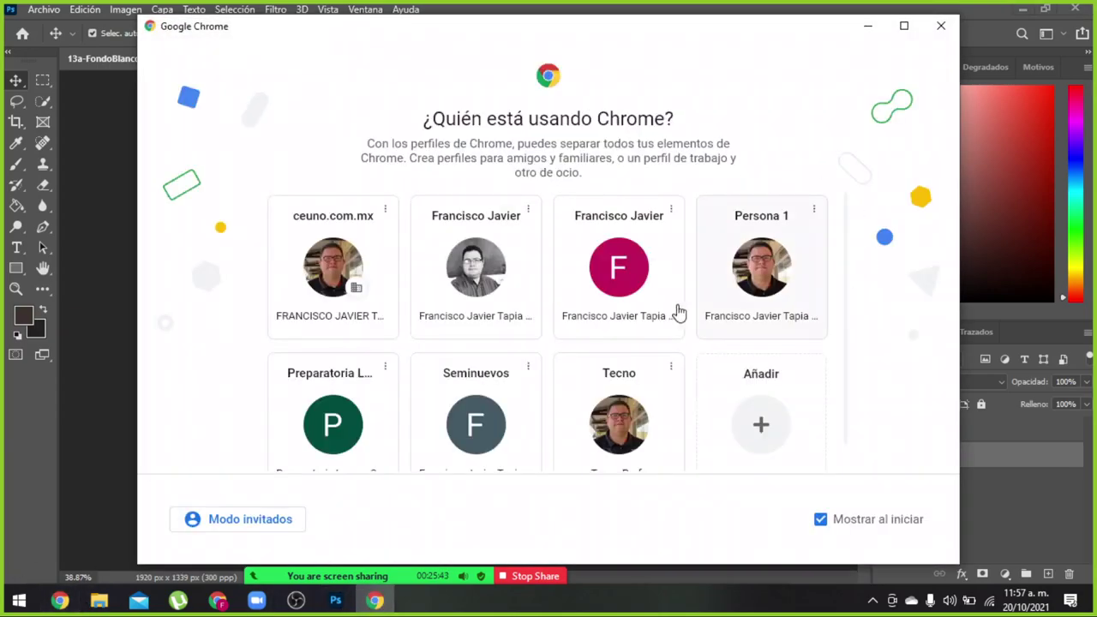
Open Google Classroom in a new Chrome tab and start a new assignment in 3 MAT
click(649, 306)
click(404, 14)
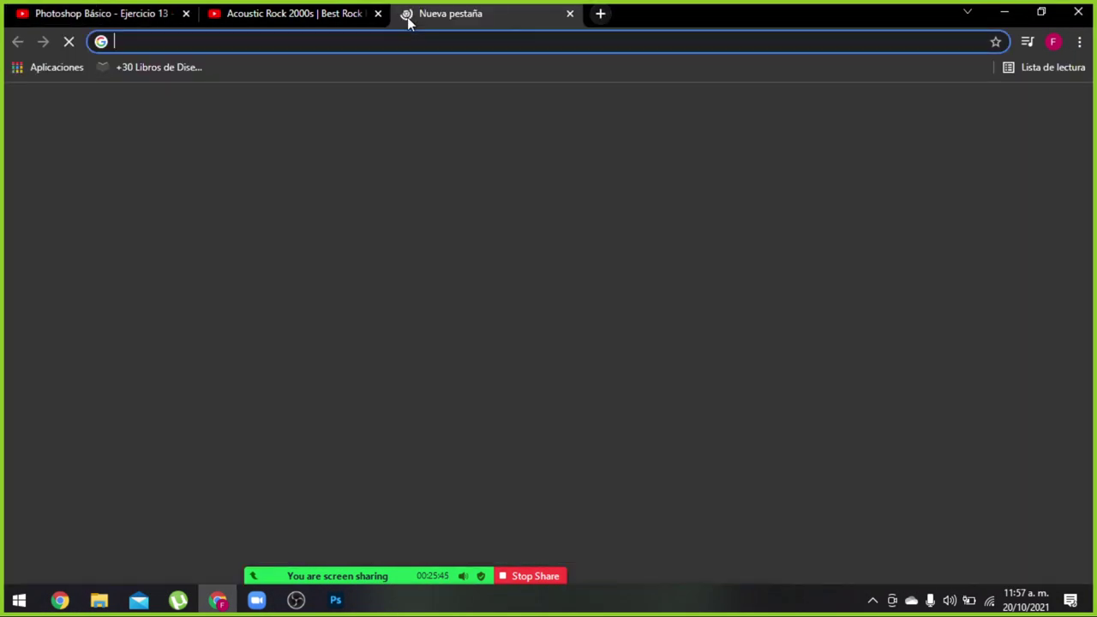
text(class)
key(Return)
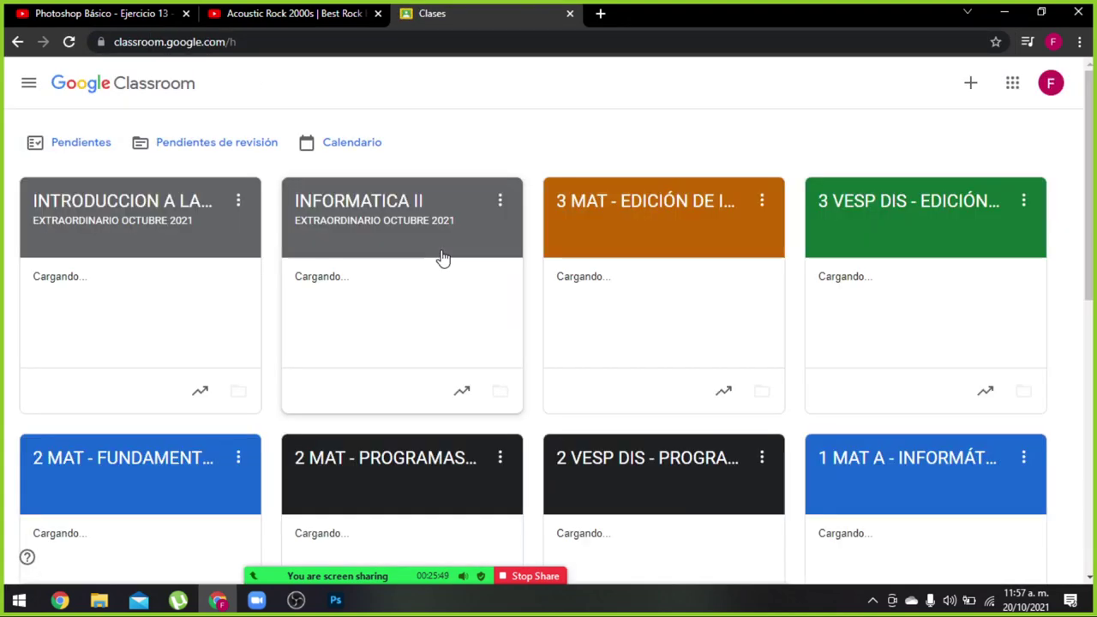
click(612, 184)
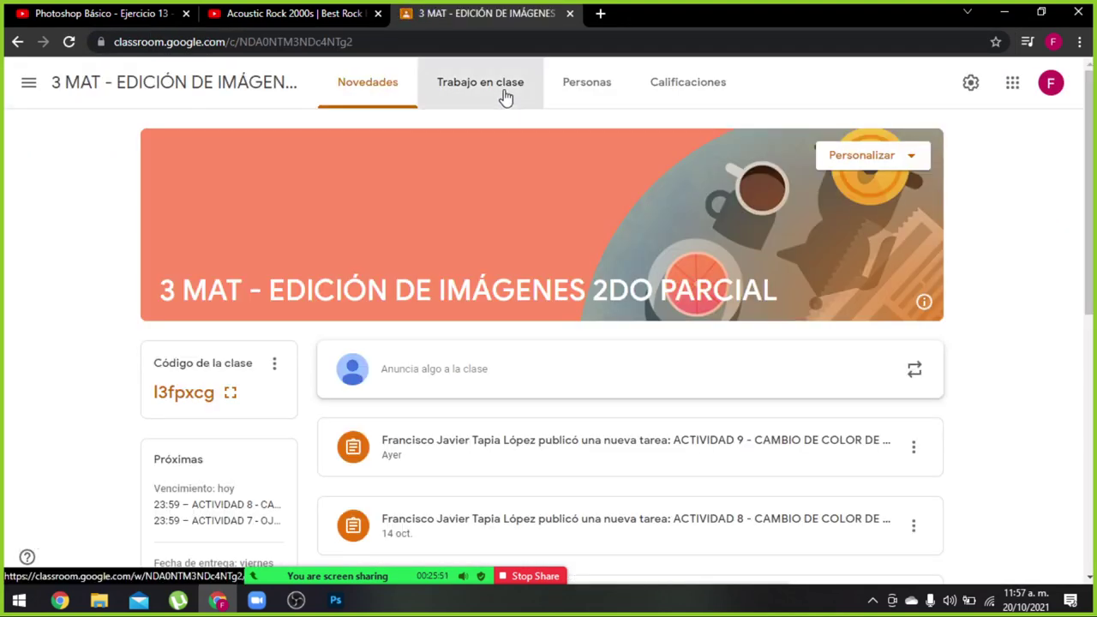
click(499, 89)
click(302, 139)
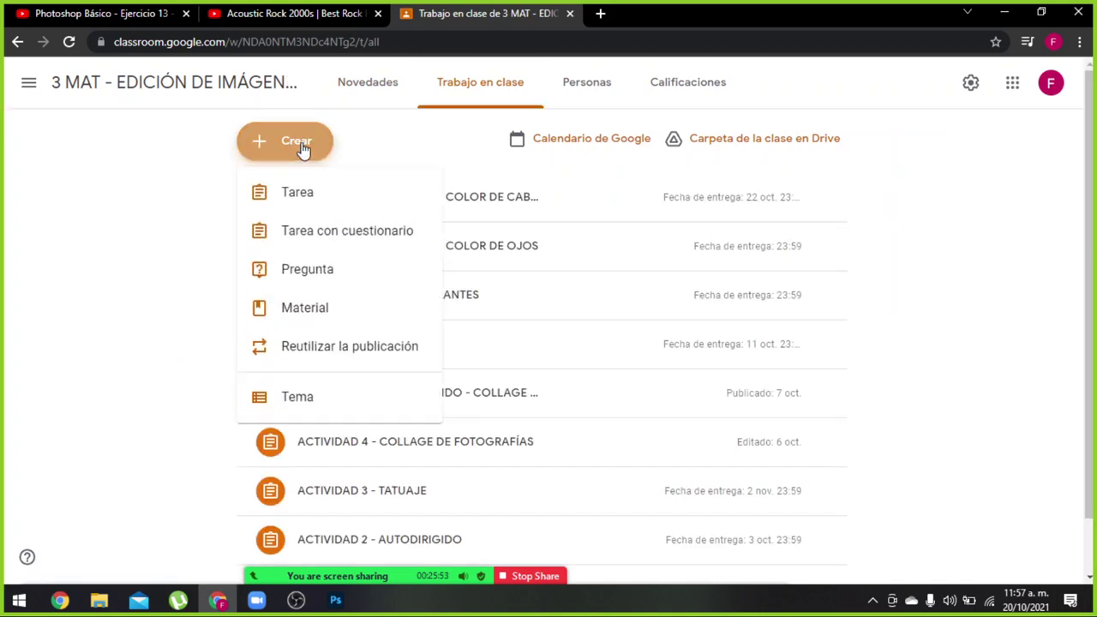
click(300, 193)
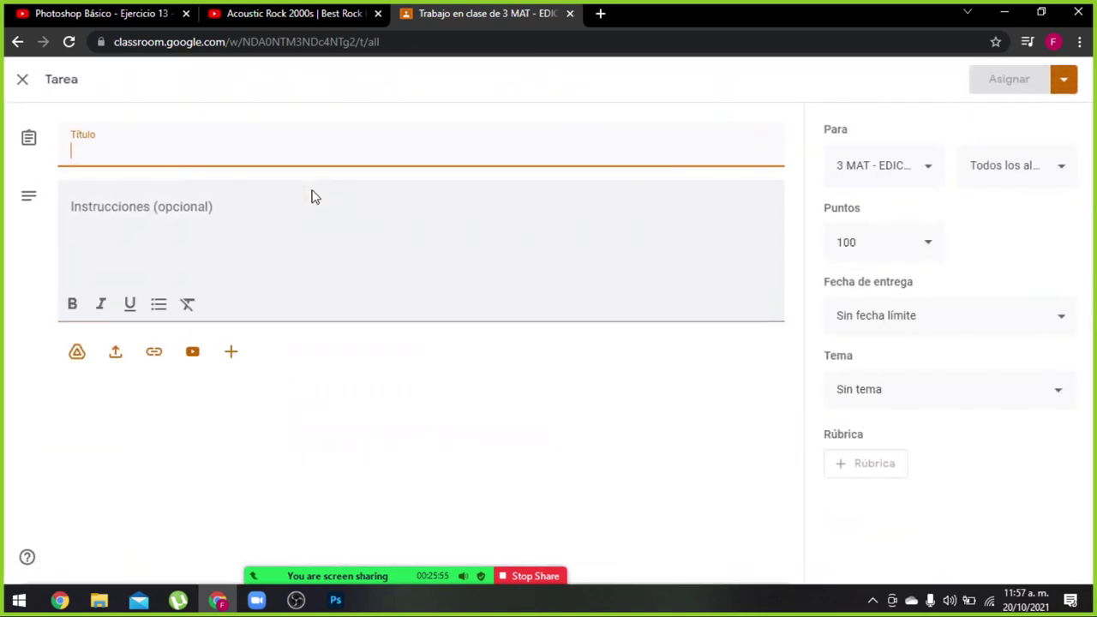
Title the assignment 'ACTIVIDAD 10 - FONDO BLANCO Y NEGRO', set it to 10 points, and return to the video tab
text(ACTIVIDAD 10 - FONDO BLANCO Y NE)
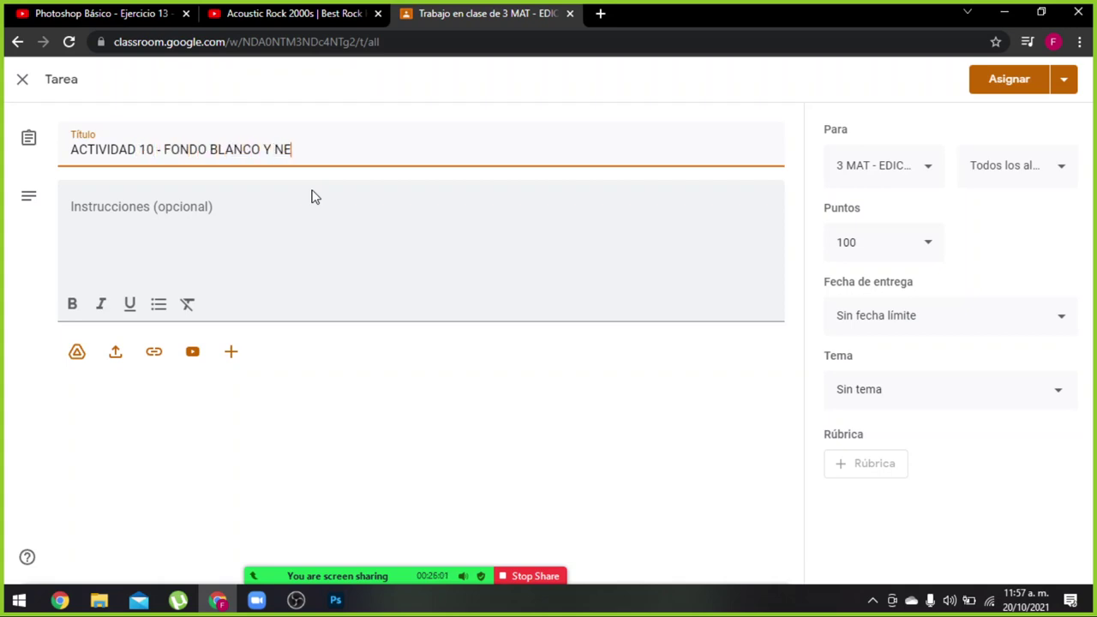
click(896, 244)
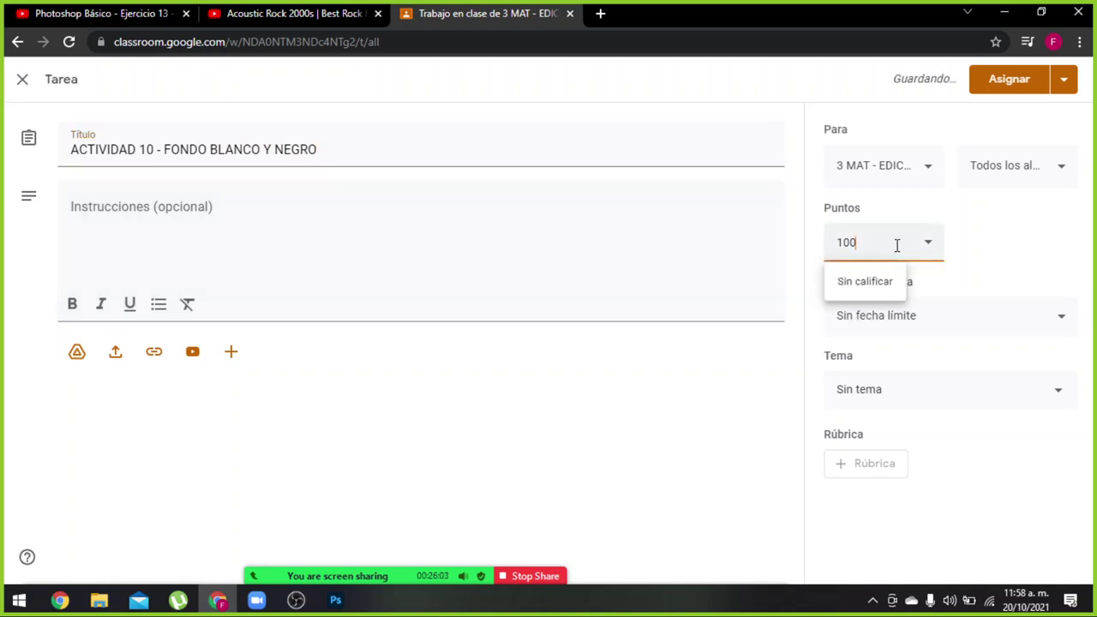
click(547, 384)
mouse_move(405, 576)
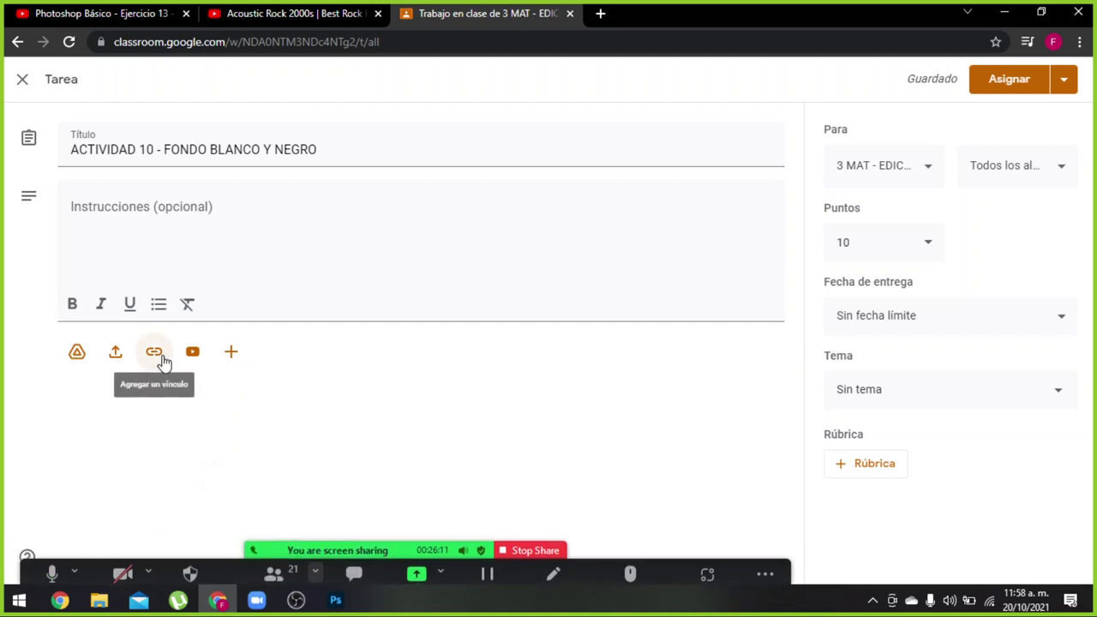
click(115, 353)
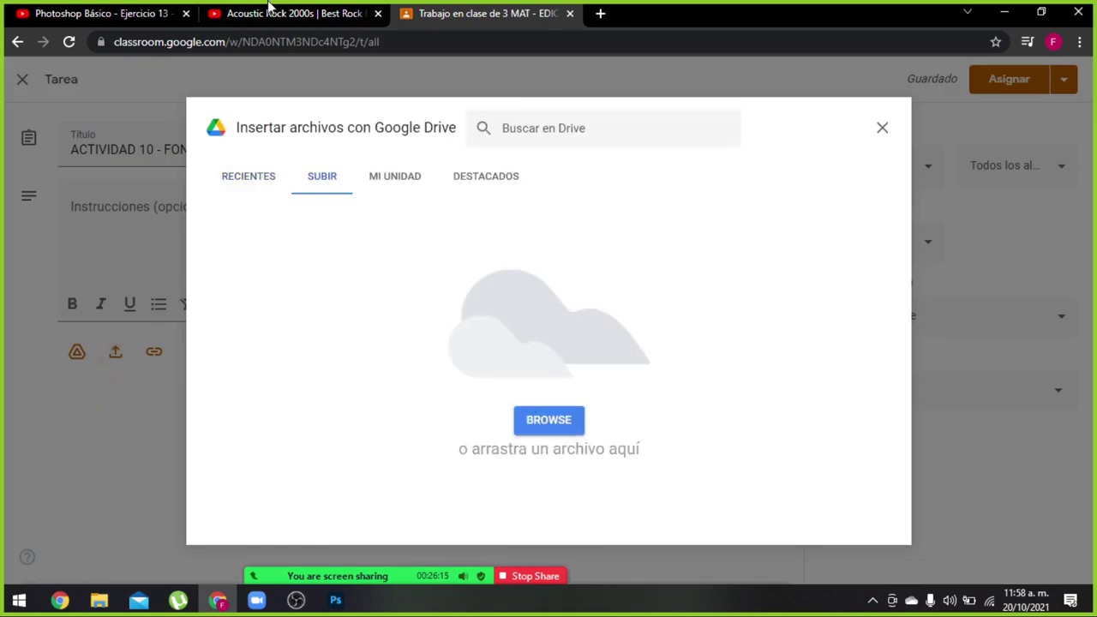
click(136, 14)
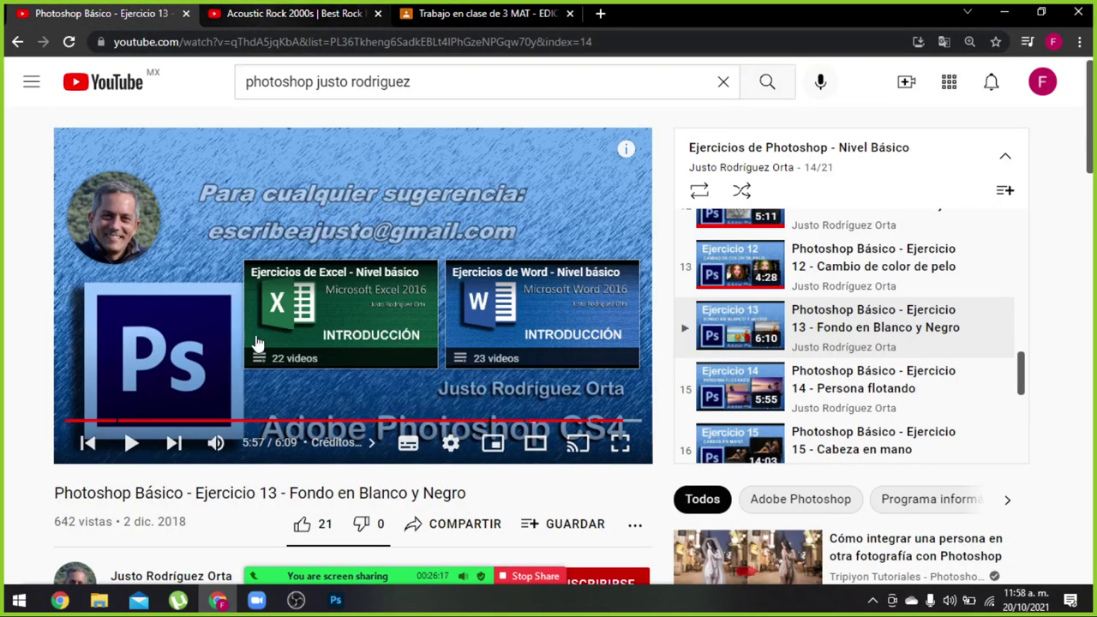
Download 13c-FondoBlancoNegro.jpg from the Foto2 Drive link in the video description
scroll(201, 480, down, 4)
scroll(200, 480, down, 4)
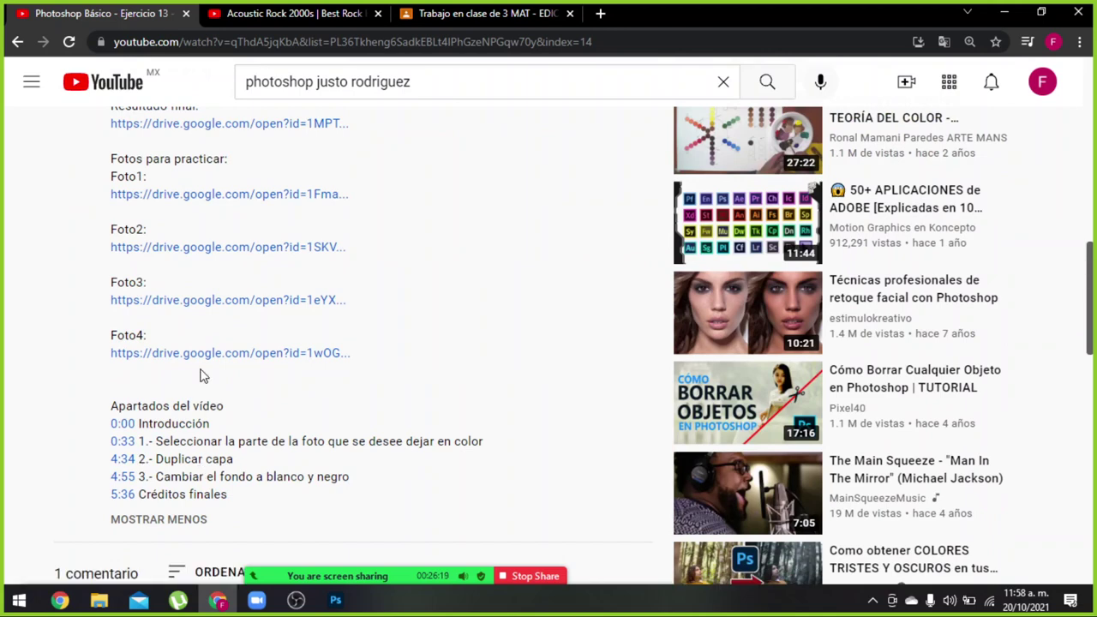
click(238, 248)
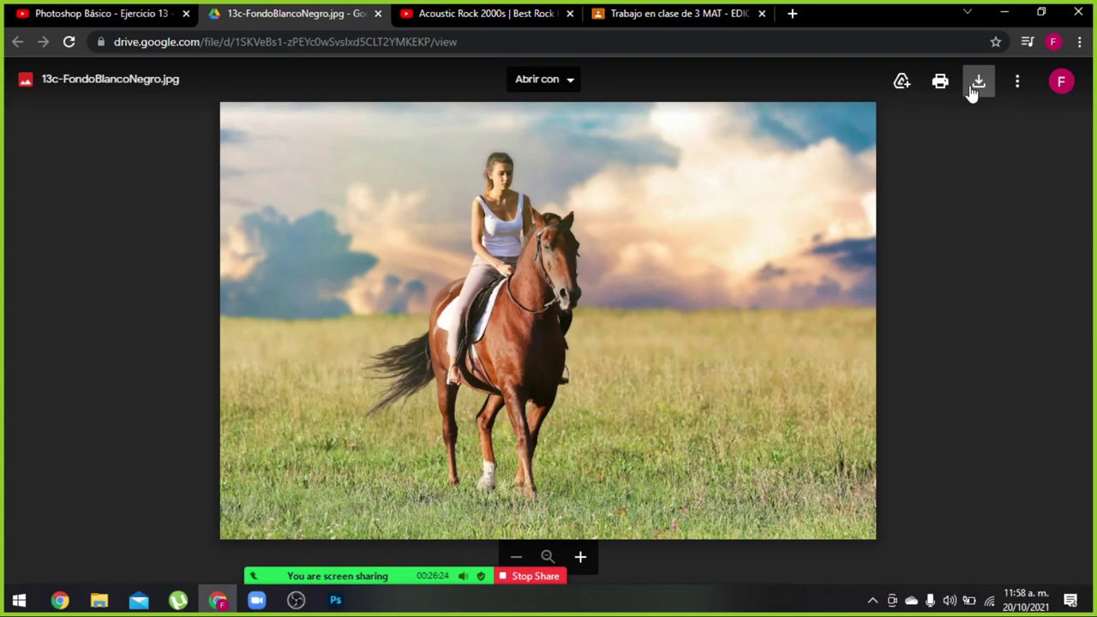
click(978, 82)
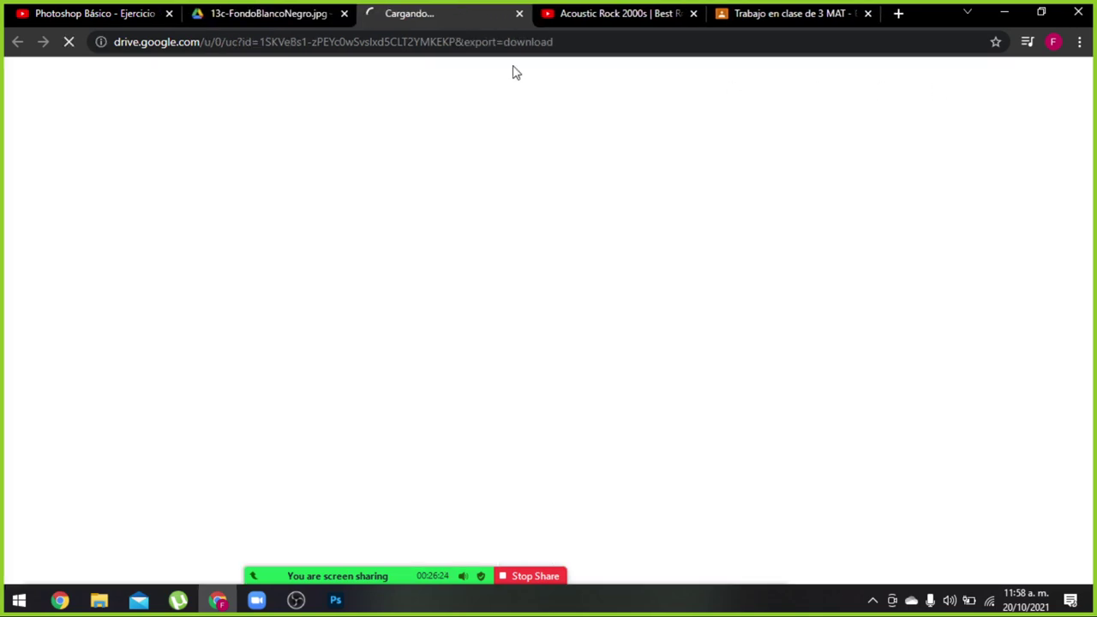
click(129, 19)
Download 13d-FondoBlancoNegro.jpg from the Foto3 Drive link, then bring Photoshop forward
click(241, 290)
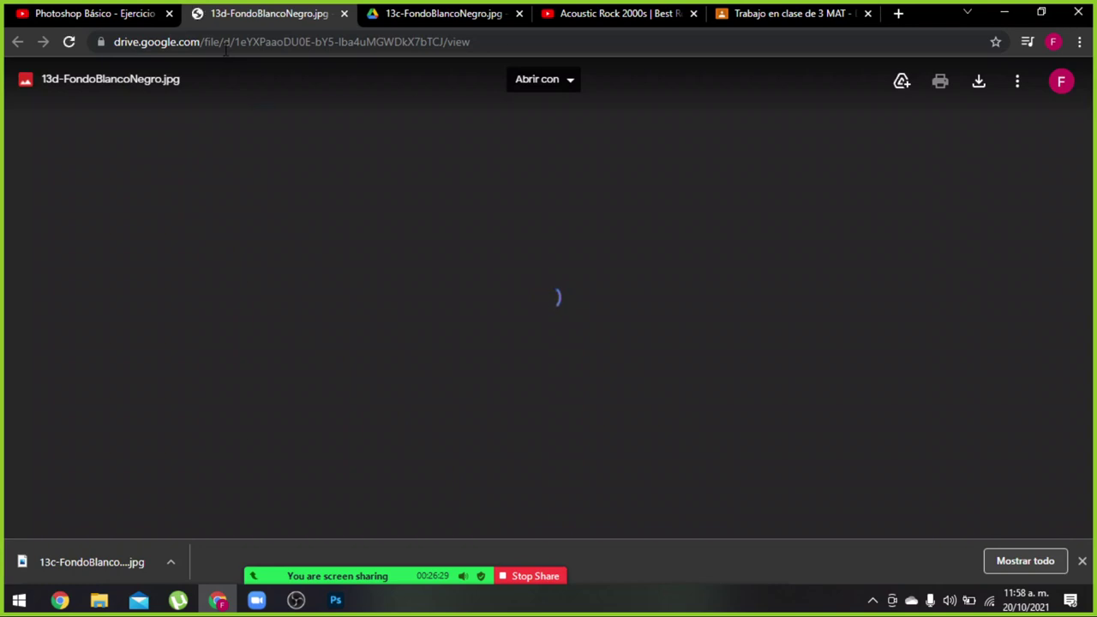
click(974, 86)
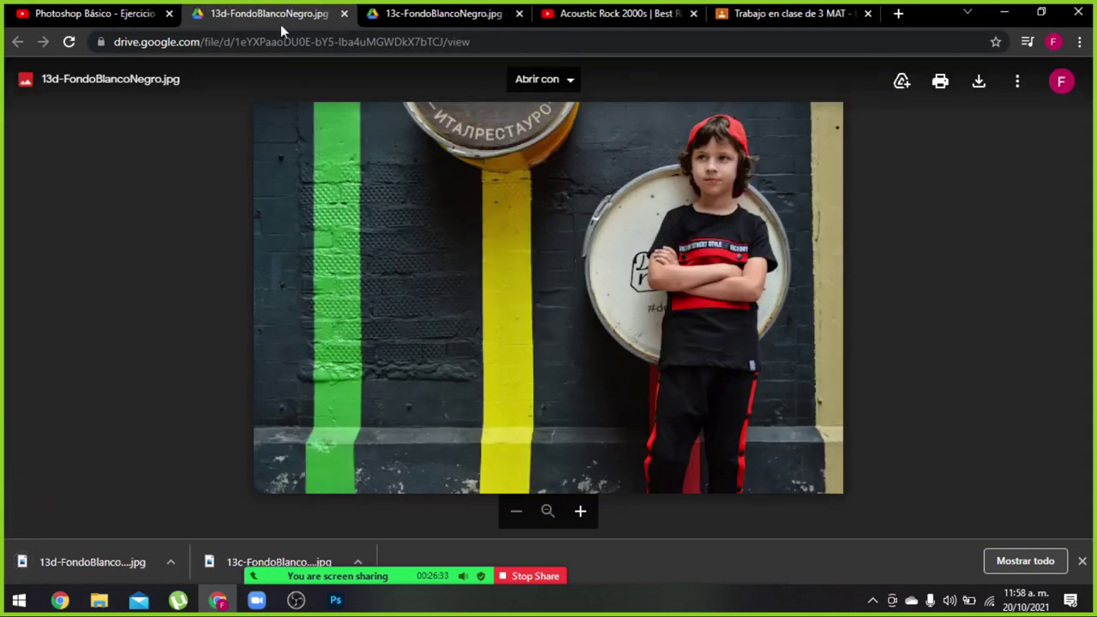
click(407, 21)
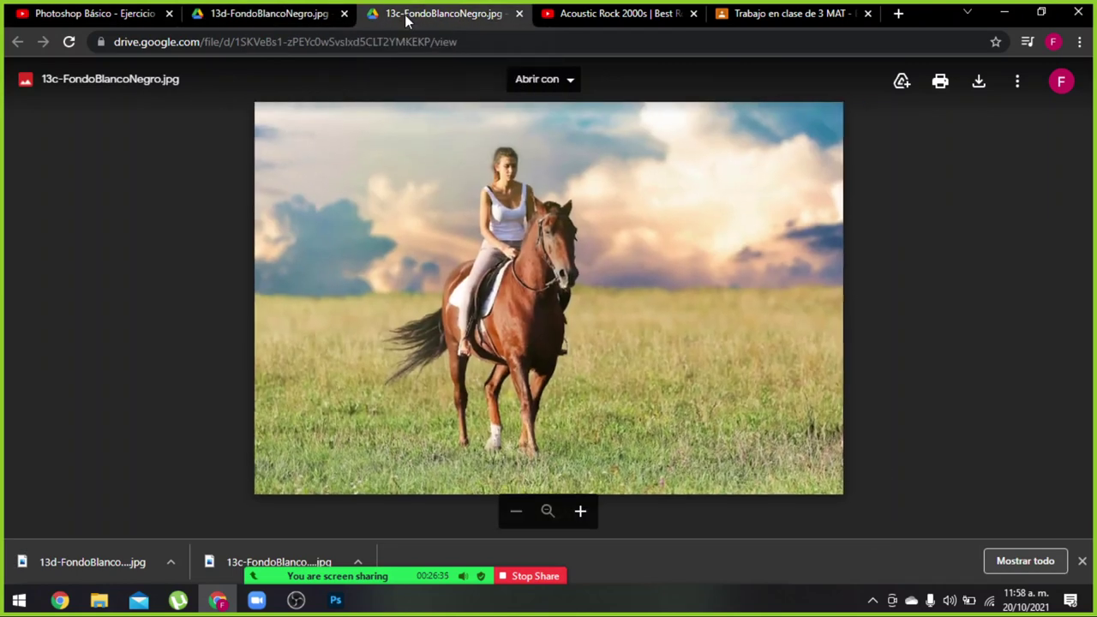
click(335, 600)
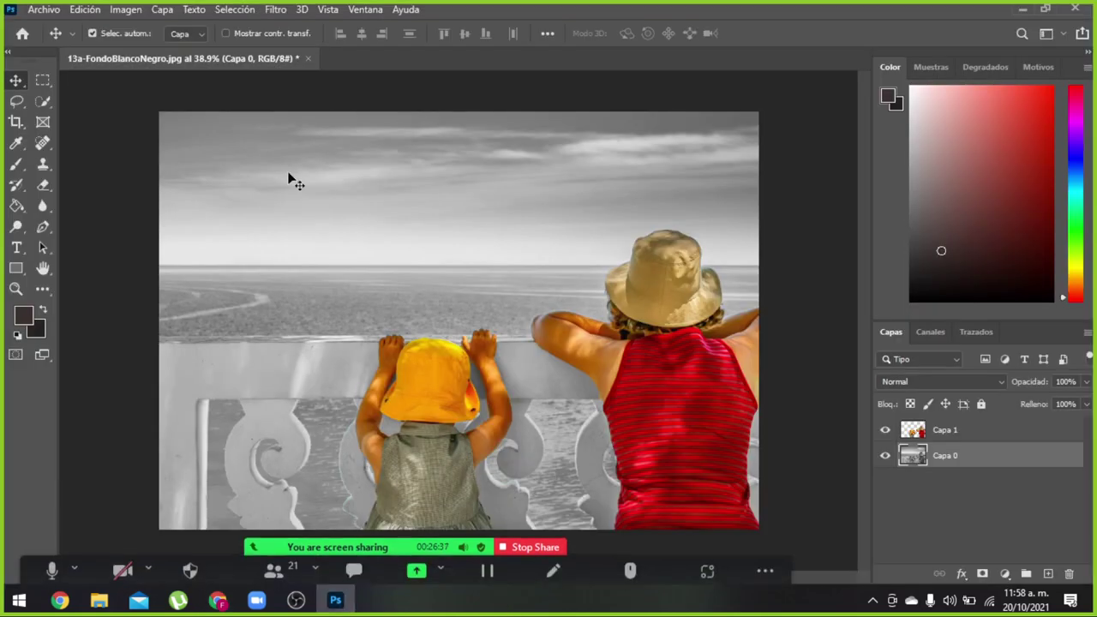
Upload the 13d, 13c and 13a FondoBlancoNegro JPGs and 13-BasicoPhotoshop-FondoBN.pdf from Descargas to ACTIVIDAD 10
click(60, 600)
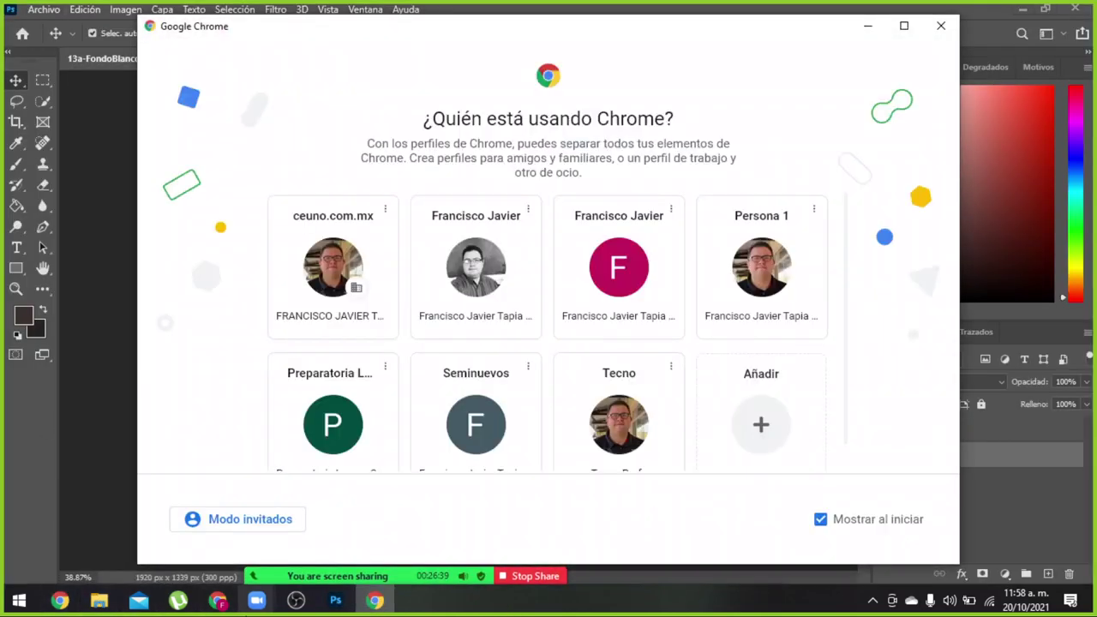
click(218, 600)
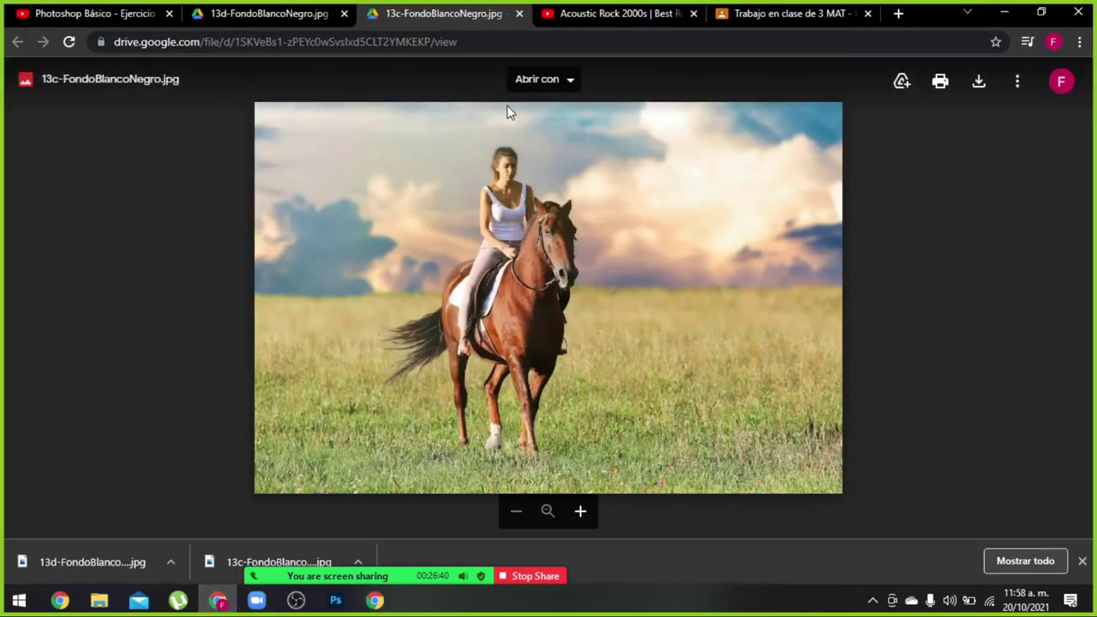
click(89, 15)
click(734, 15)
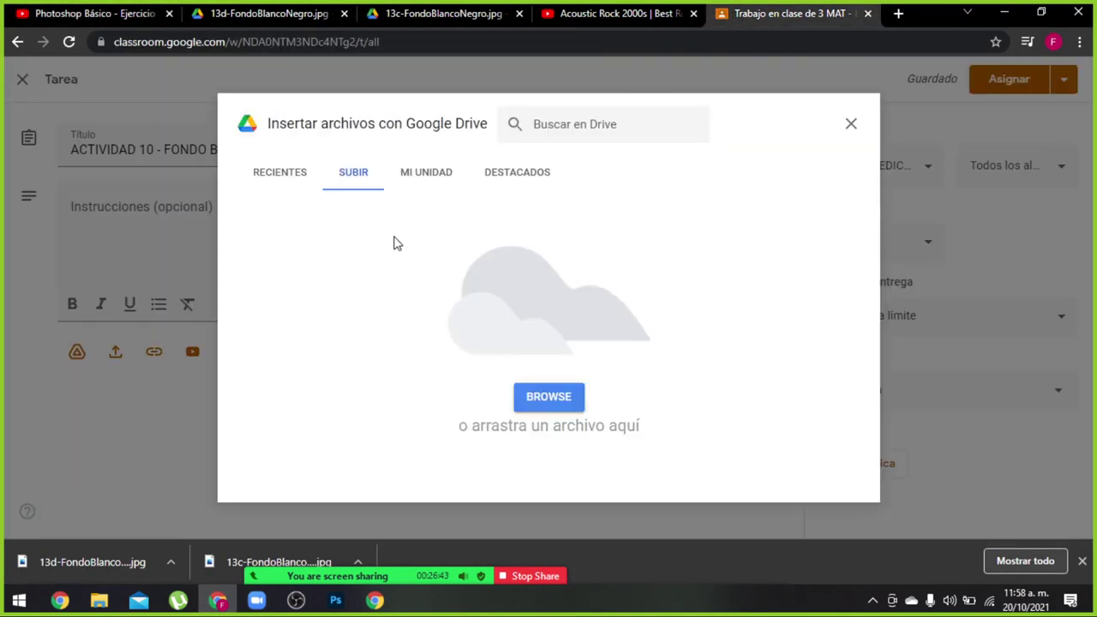
click(527, 403)
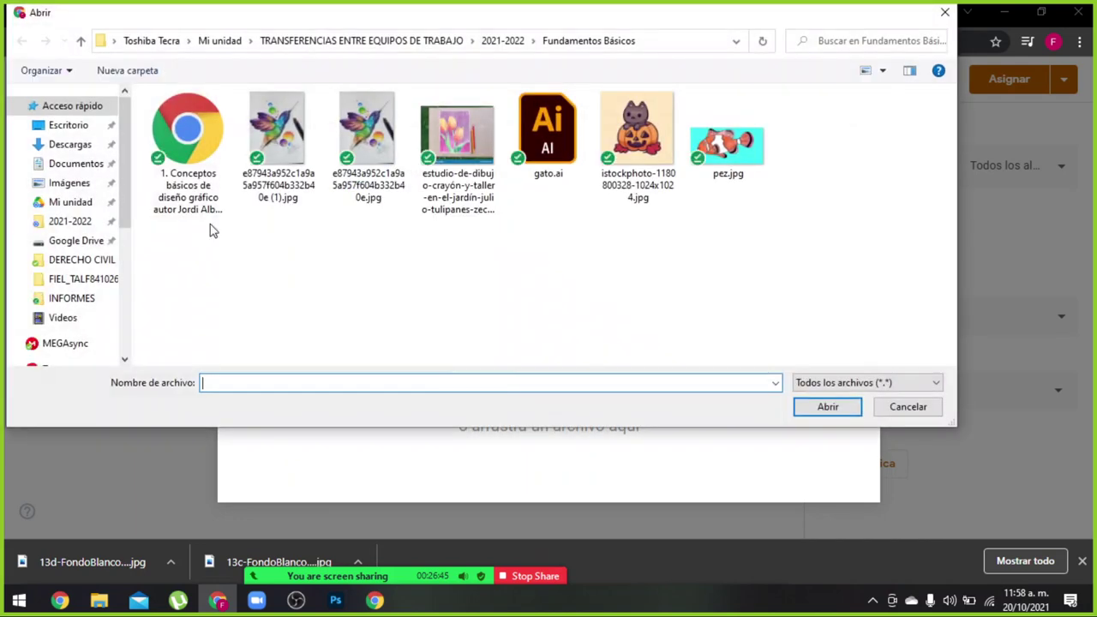
click(77, 146)
click(247, 129)
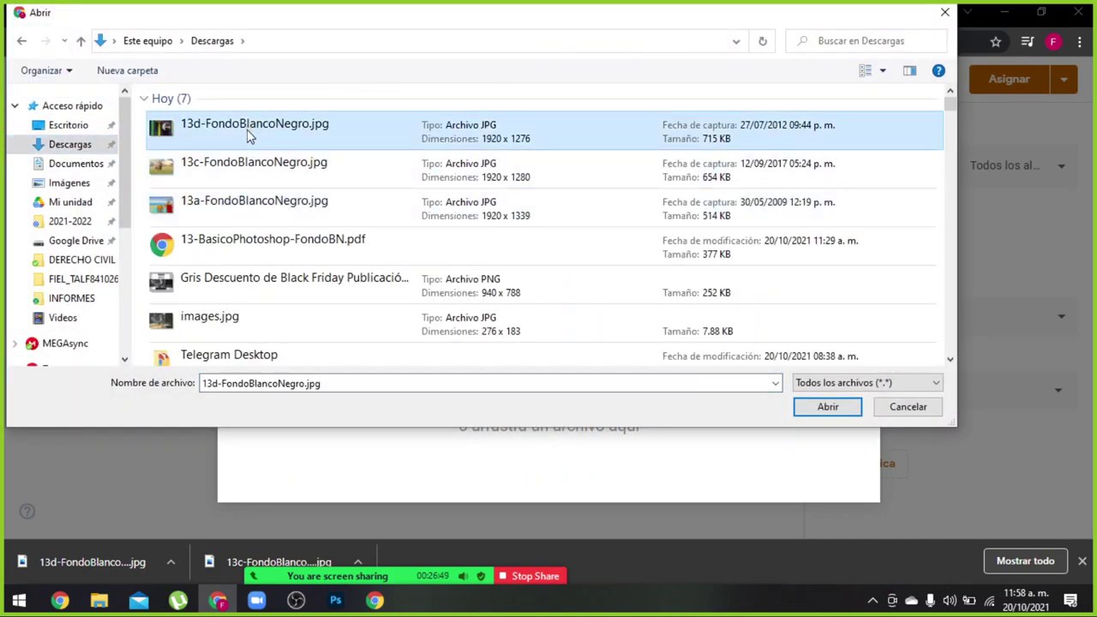
shift+click(257, 203)
ctrl+click(258, 244)
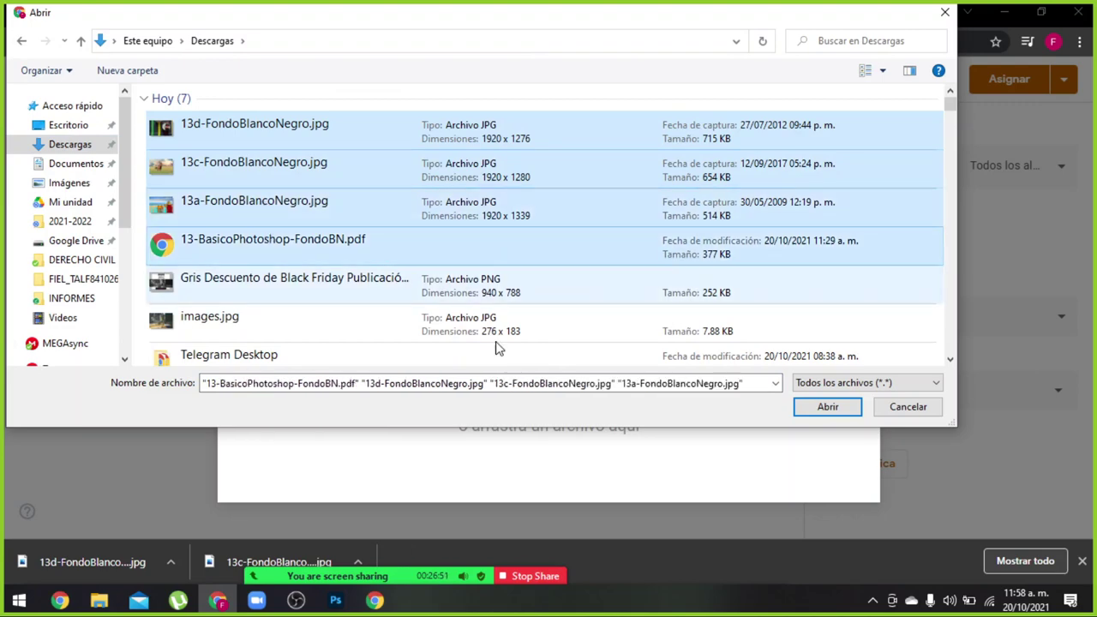
click(816, 415)
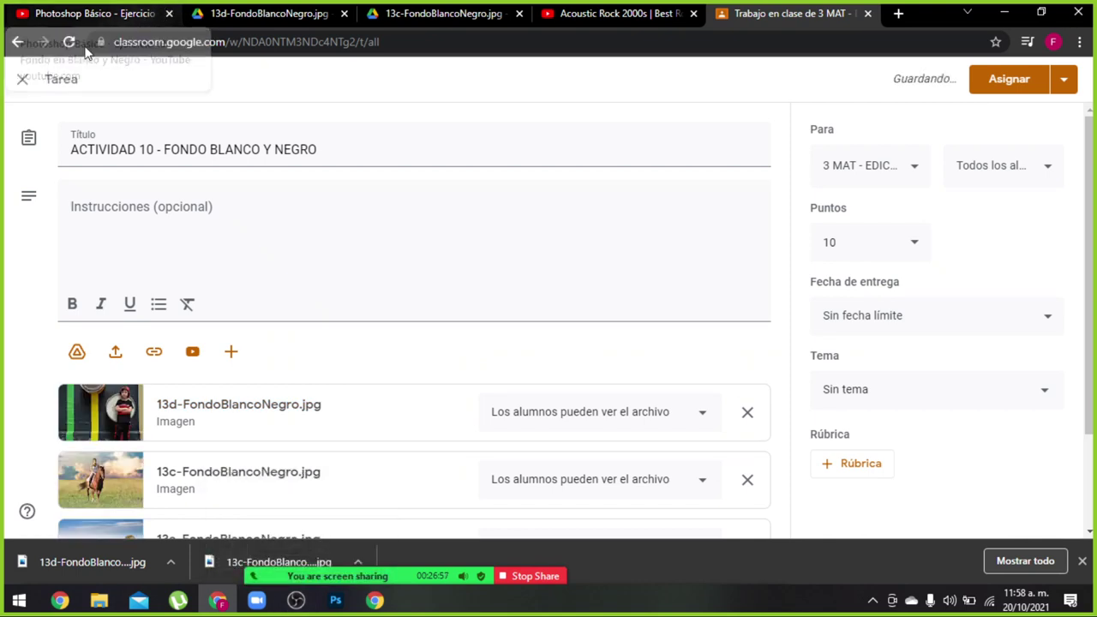
Attach the Ejercicio 13 YouTube video's URL as a link on the ACTIVIDAD 10 assignment
click(155, 19)
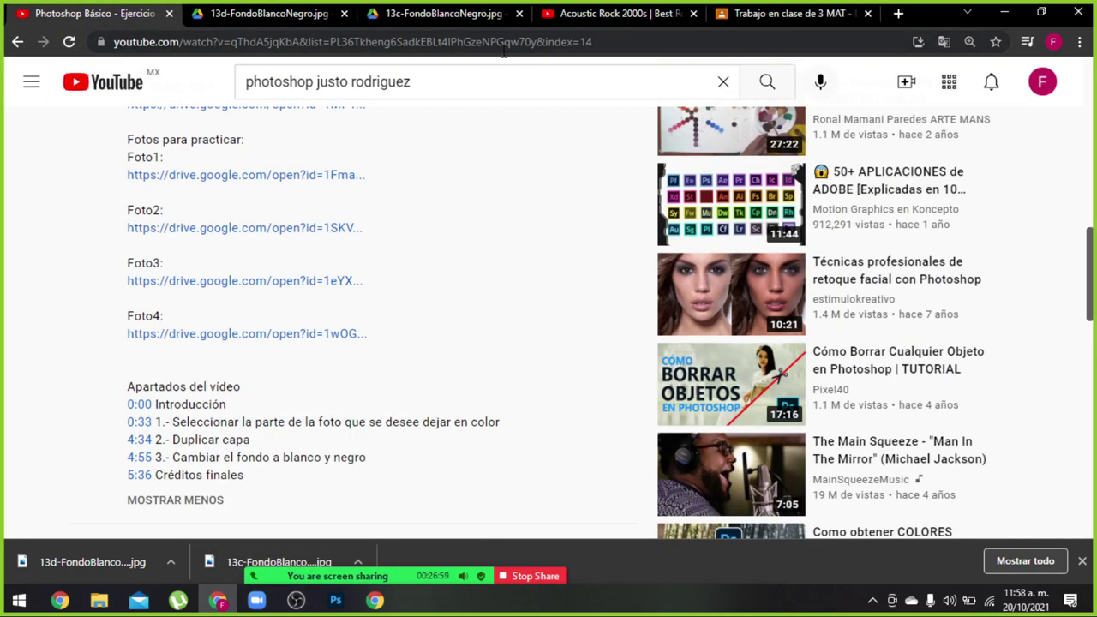
mouse_move(524, 41)
mouse_down()
mouse_move(534, 41)
mouse_move(114, 42)
mouse_up()
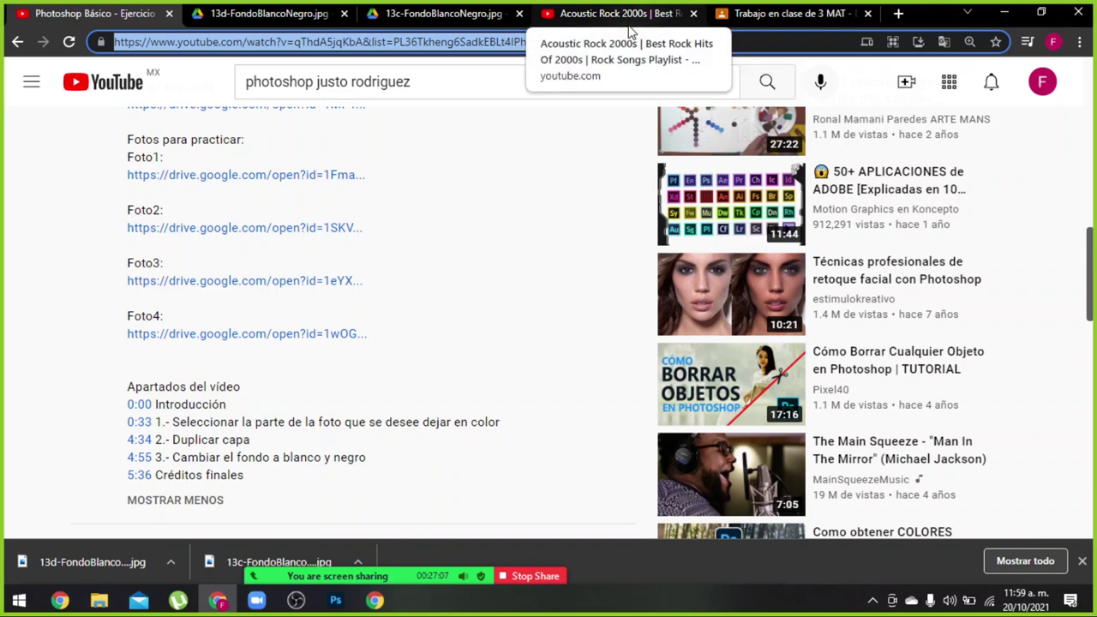
click(794, 17)
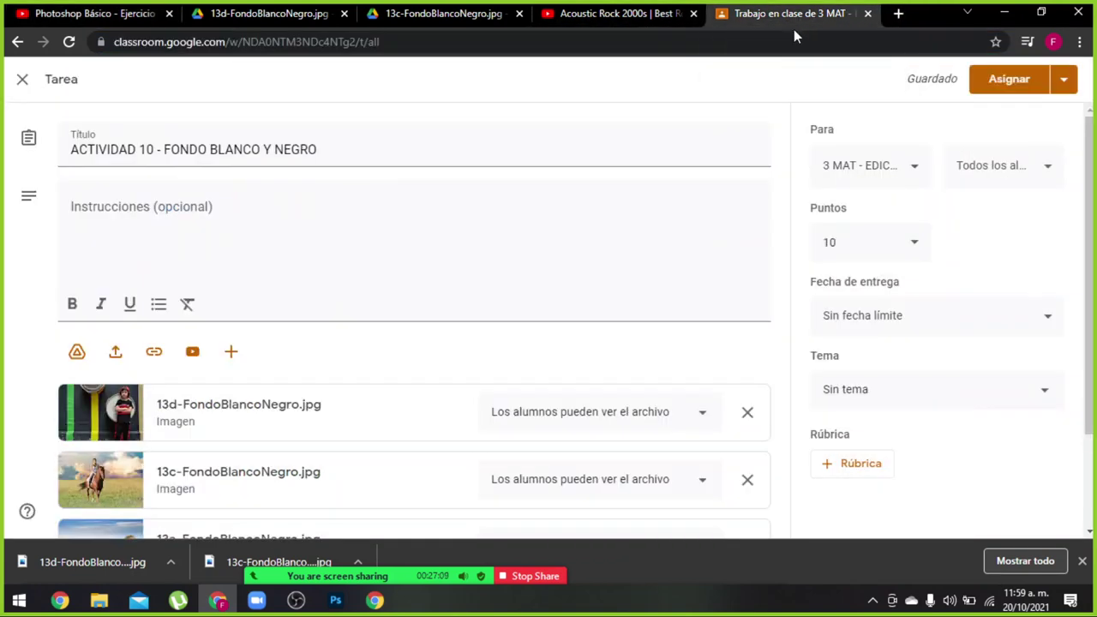
click(190, 353)
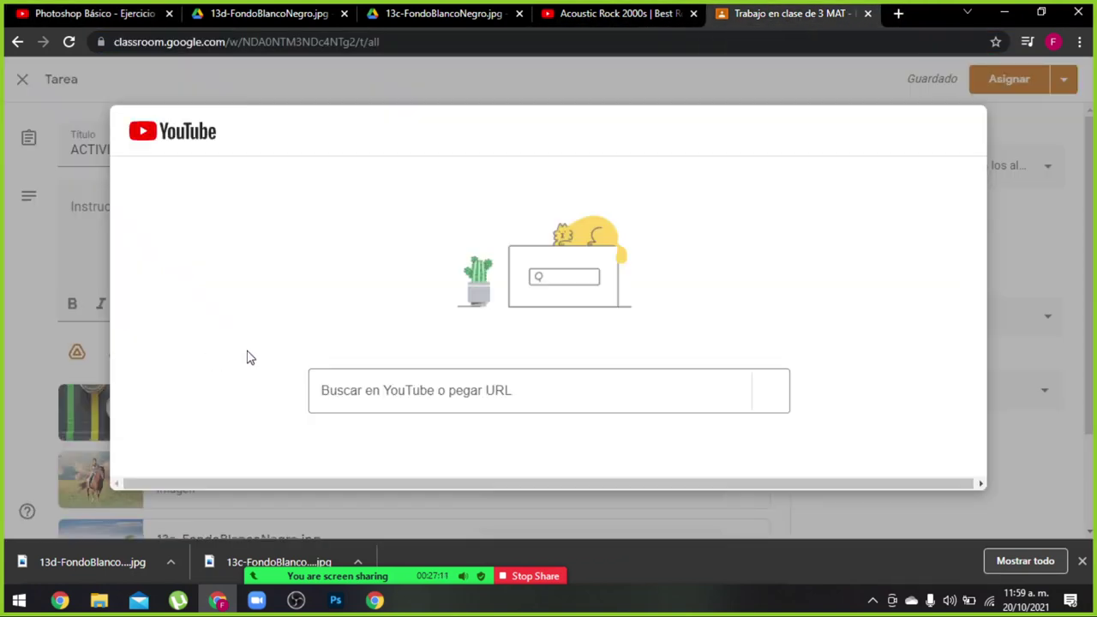
click(959, 131)
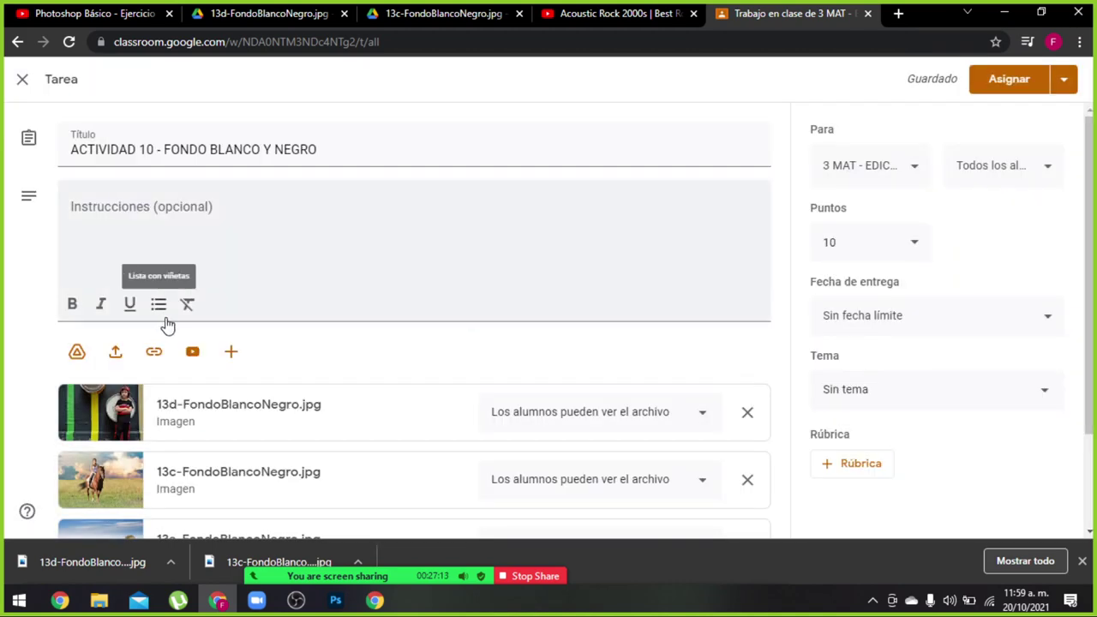
click(154, 352)
key(ctrl+v)
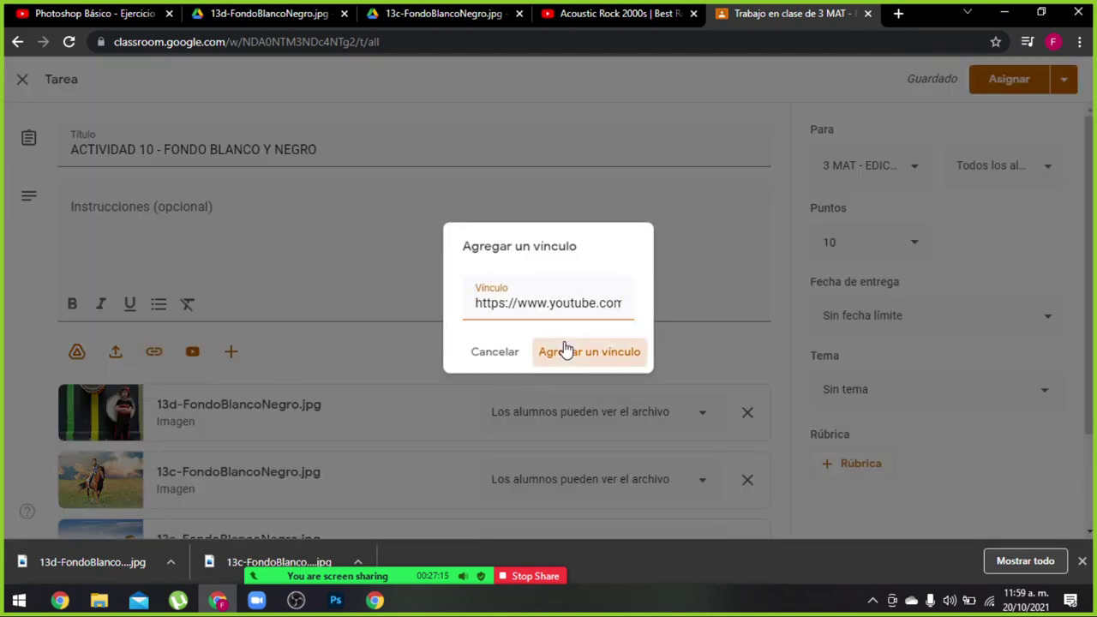
click(568, 350)
scroll(409, 352, down, 1)
scroll(409, 351, down, 1)
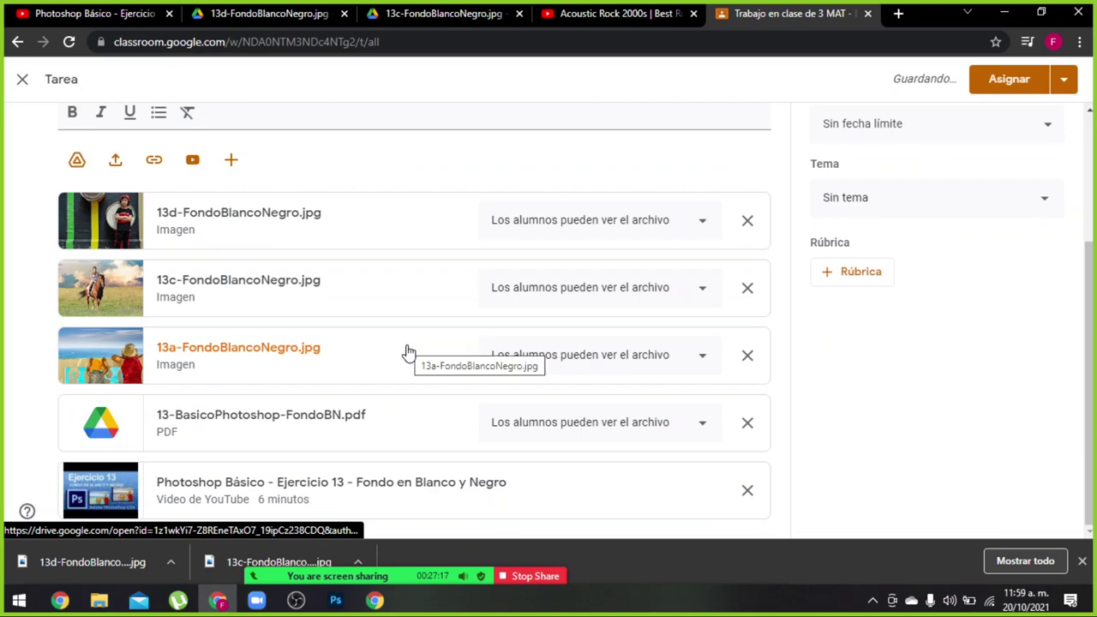